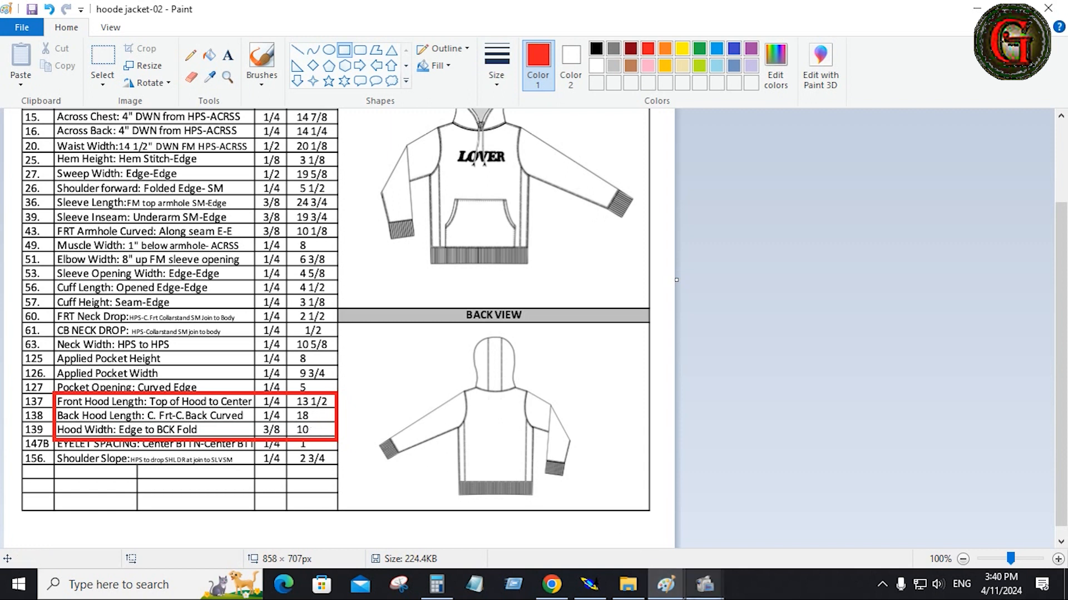
- Examine the hood measurement diagram in the hoode jacket-04 image in Paint and return to the pattern in Modaris
{"action": "mouse_move", "coordinate": [676, 596]}
{"action": "left_click", "coordinate": [579, 539]}
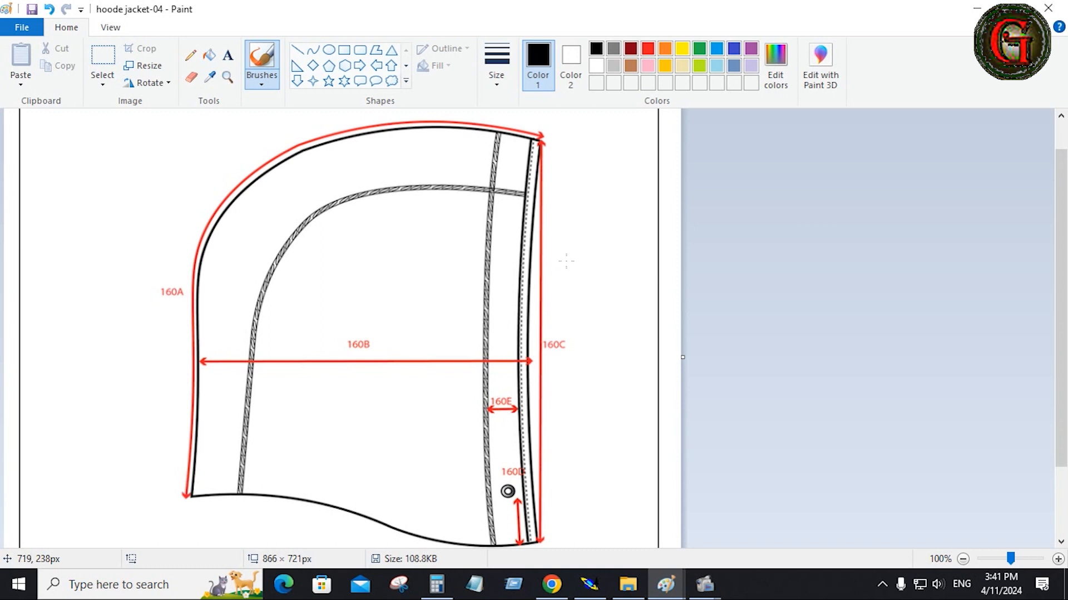
{"action": "left_click", "coordinate": [590, 584]}
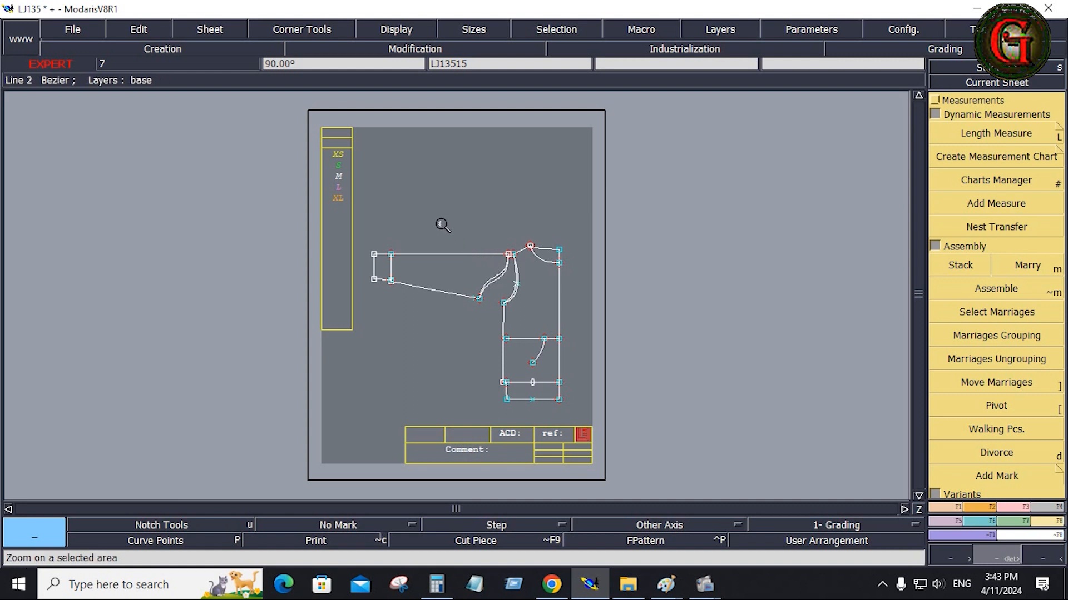
- Draw a vertical Bezier line about 2.8 inches long upward from the centre back neck point
{"action": "left_click_drag", "start_coordinate": [364, 155], "coordinate": [573, 304]}
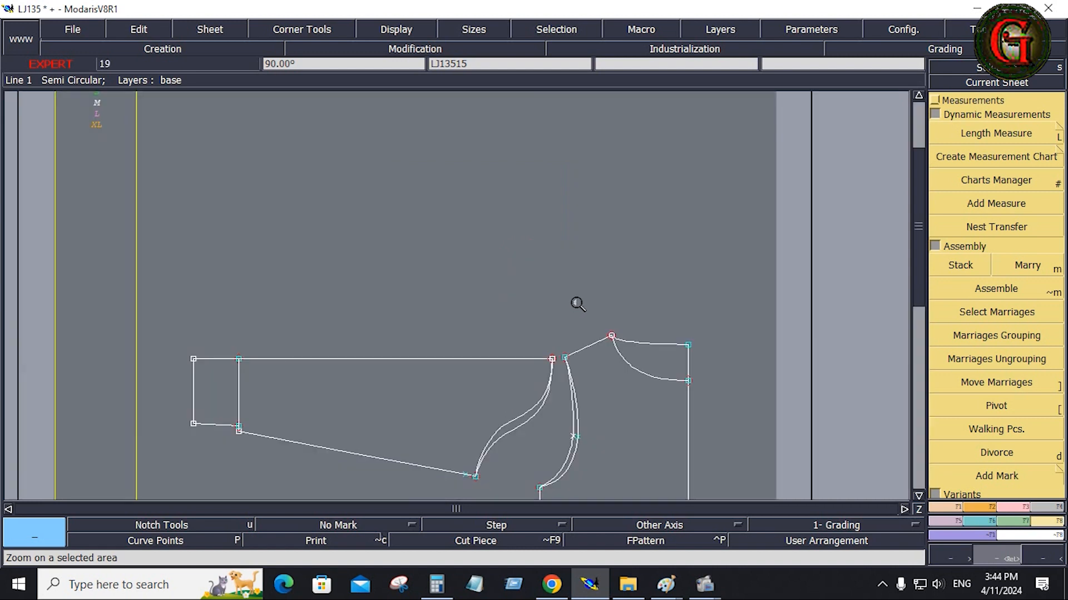
{"action": "left_click", "coordinate": [948, 508]}
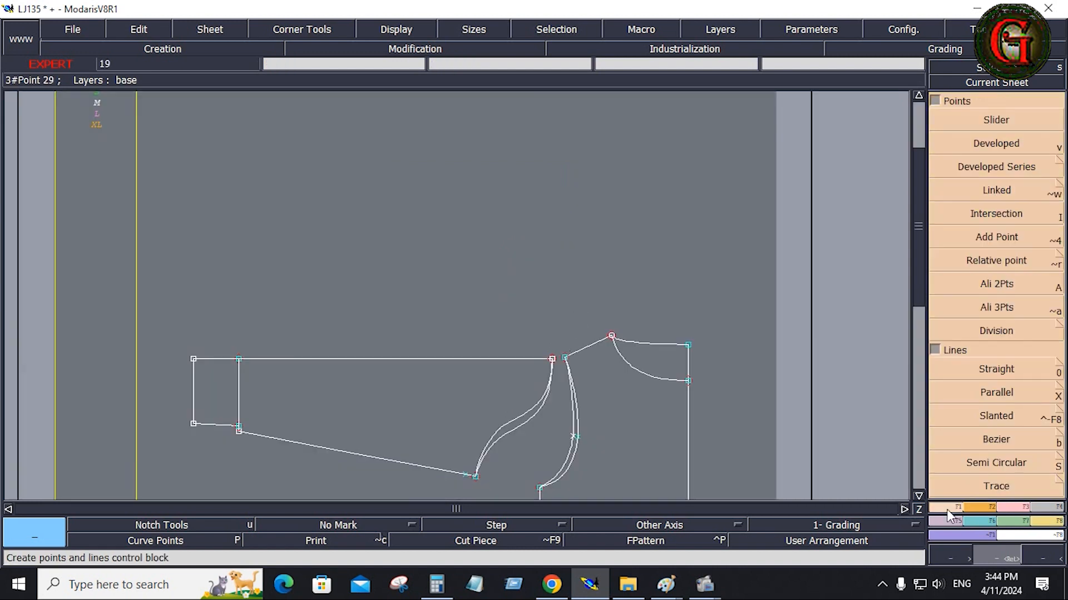
{"action": "left_click", "coordinate": [985, 439]}
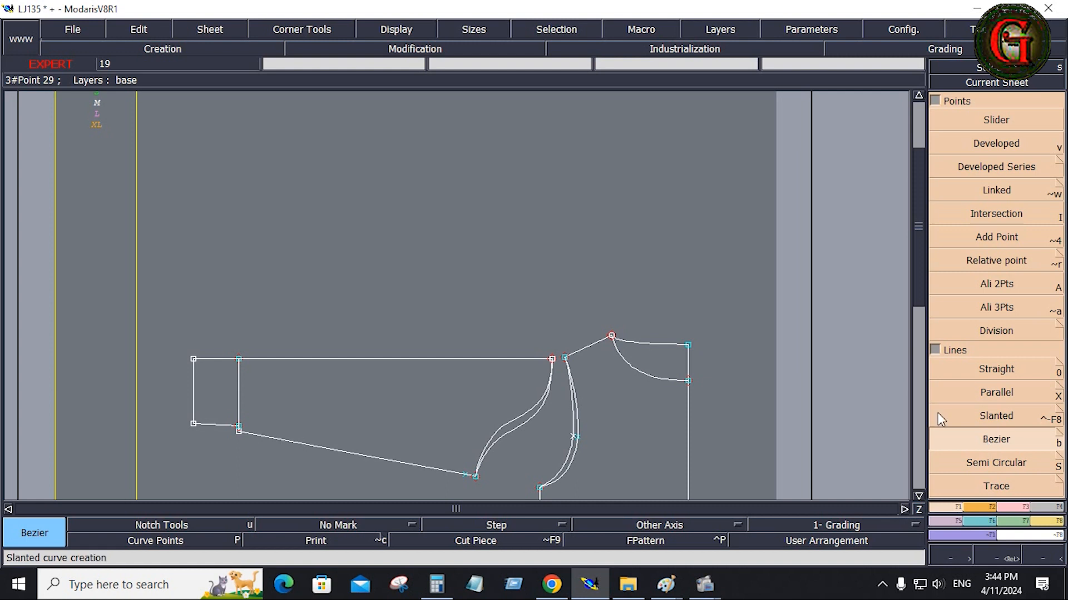
{"action": "left_click", "coordinate": [689, 348]}
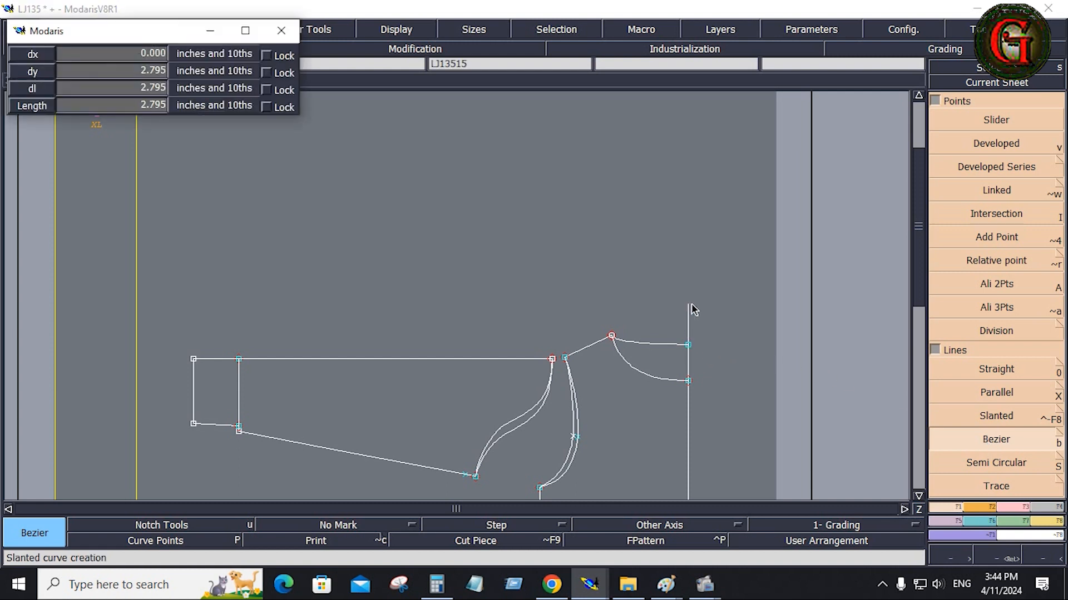
{"action": "left_click", "coordinate": [689, 306]}
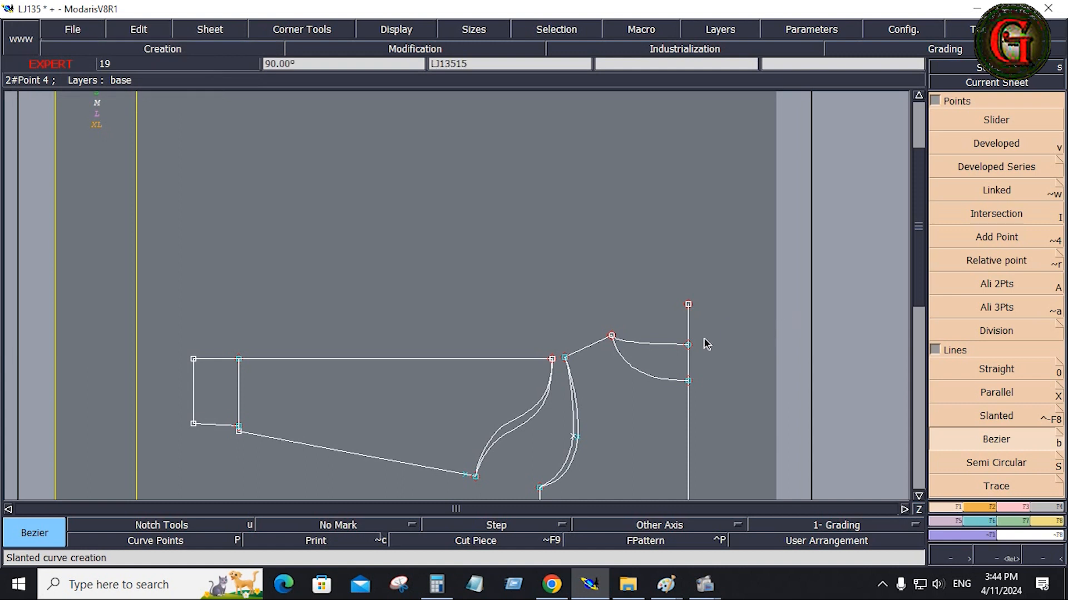
- Draw a 13.5-inch vertical Bezier line upward from the upper end of the short line above the neck
{"action": "left_click", "coordinate": [951, 440]}
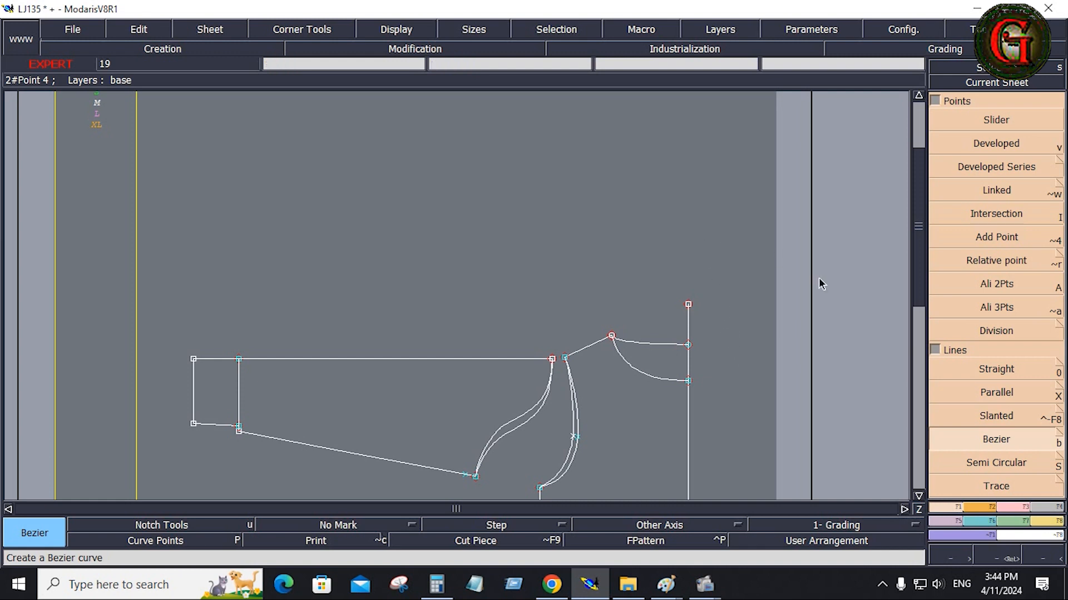
{"action": "left_click", "coordinate": [687, 305]}
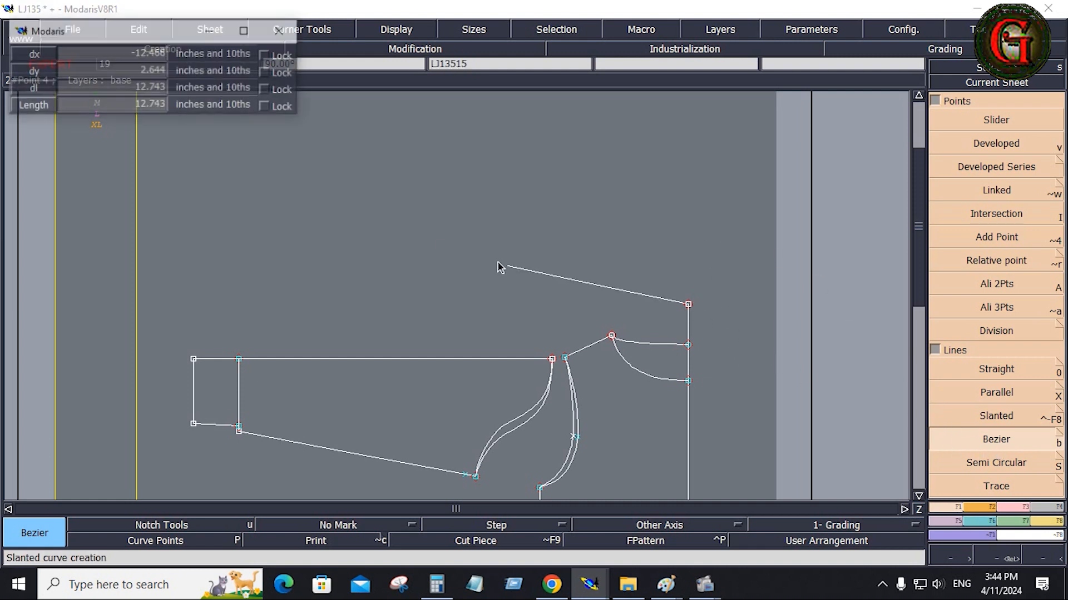
{"action": "left_click", "coordinate": [97, 91]}
{"action": "type", "text": "13.500"}
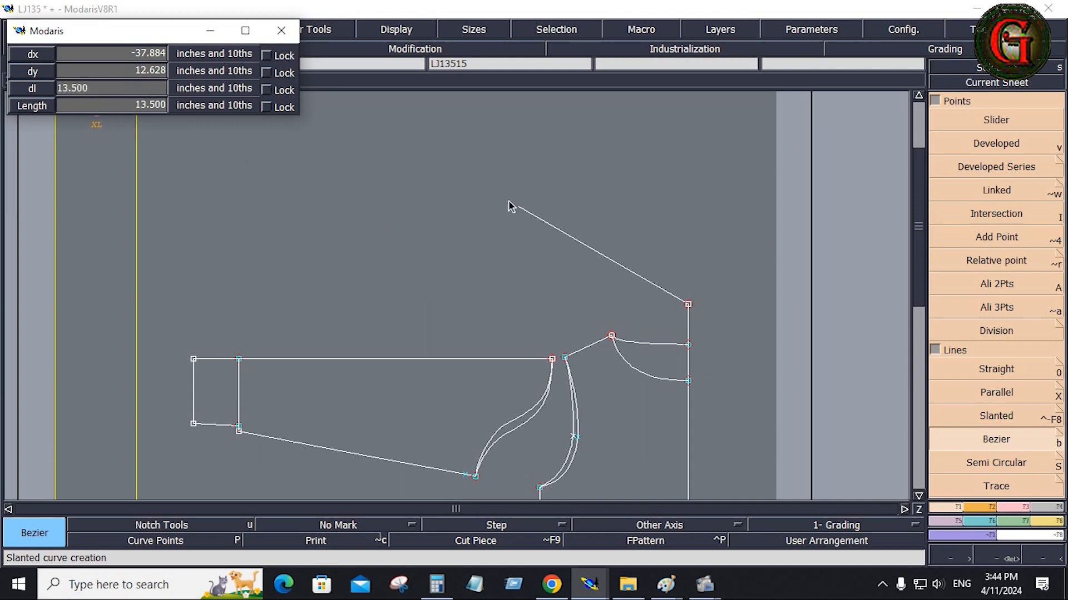
{"action": "left_click", "coordinate": [688, 109], "text": "ctrl"}
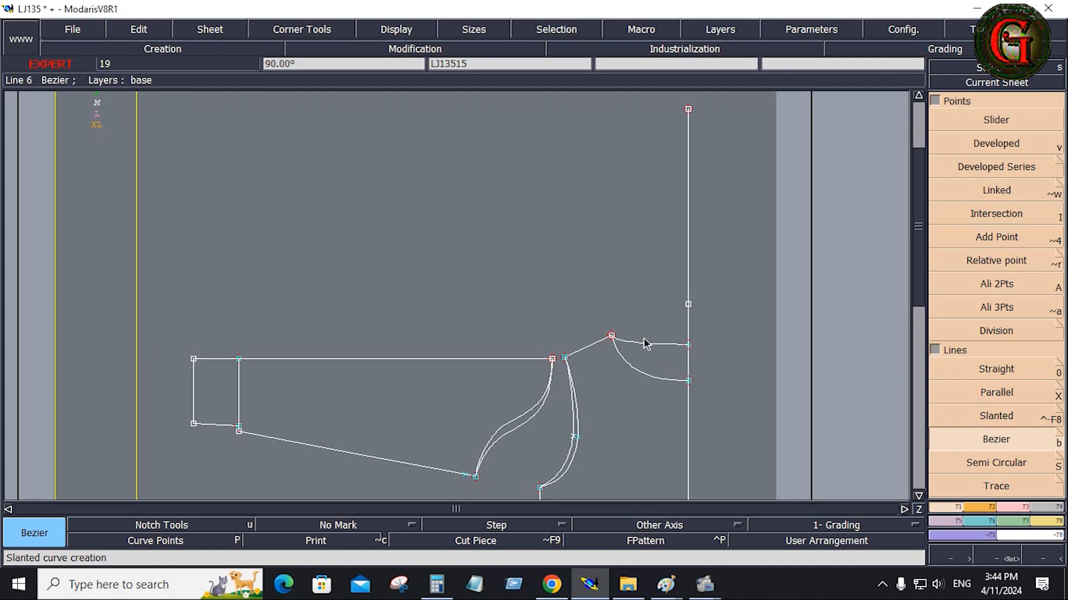
- Measure the lengths of the back and front neckline curves from the centre line to the shoulder neck point
{"action": "left_click", "coordinate": [1052, 521]}
{"action": "left_click", "coordinate": [1016, 136]}
{"action": "left_click", "coordinate": [687, 344]}
{"action": "left_click", "coordinate": [613, 337]}
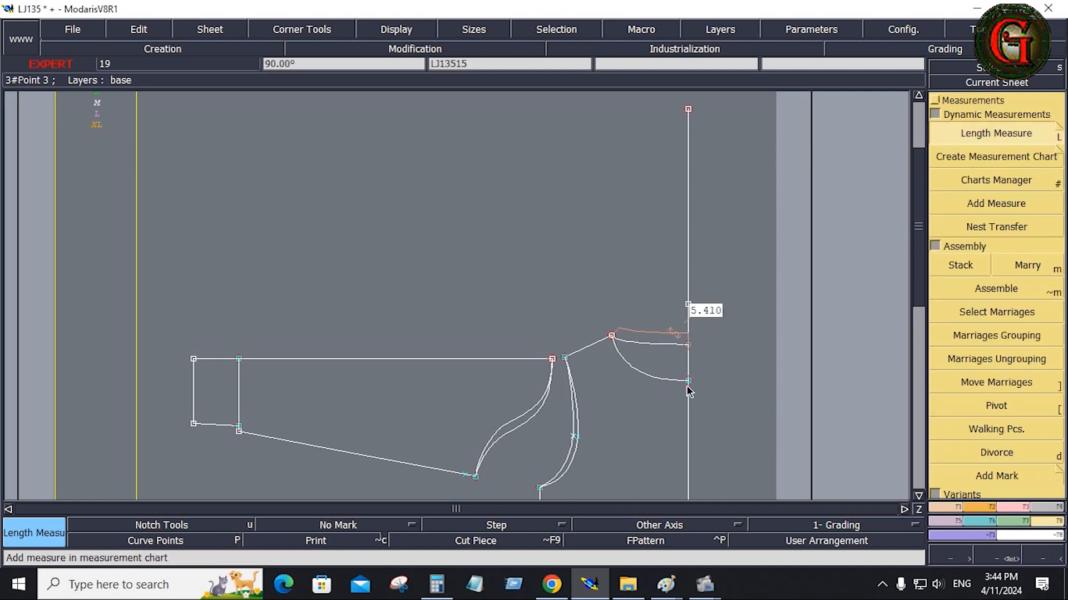
{"action": "left_click", "coordinate": [688, 382]}
{"action": "left_click", "coordinate": [612, 337]}
- Add the two neckline lengths, 5.410 and 6.699, in the Calculator and put the Calculator away
{"action": "left_click", "coordinate": [436, 585]}
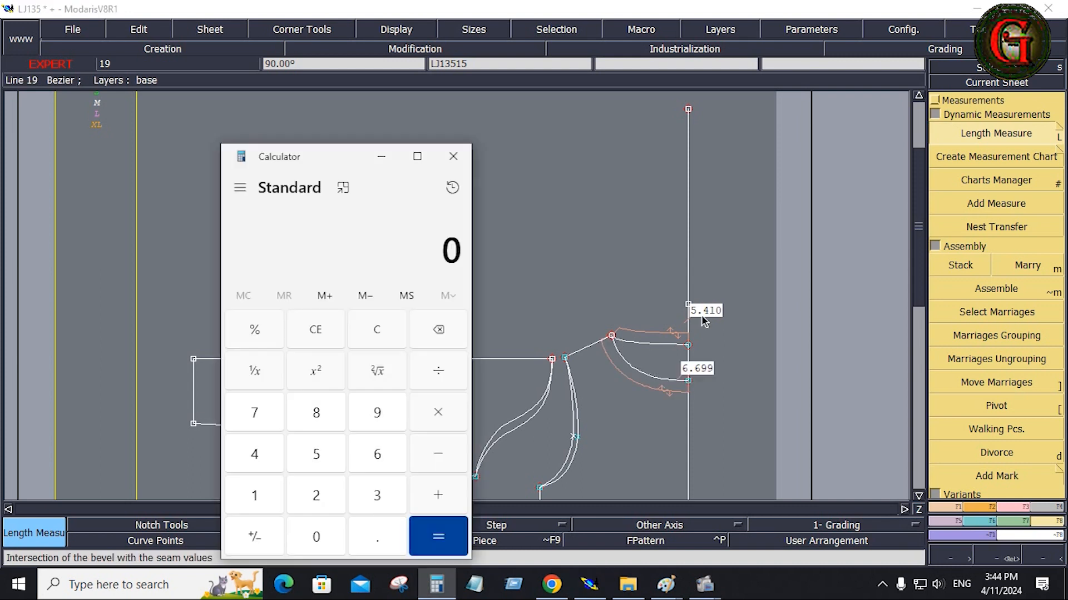
{"action": "left_click", "coordinate": [319, 463]}
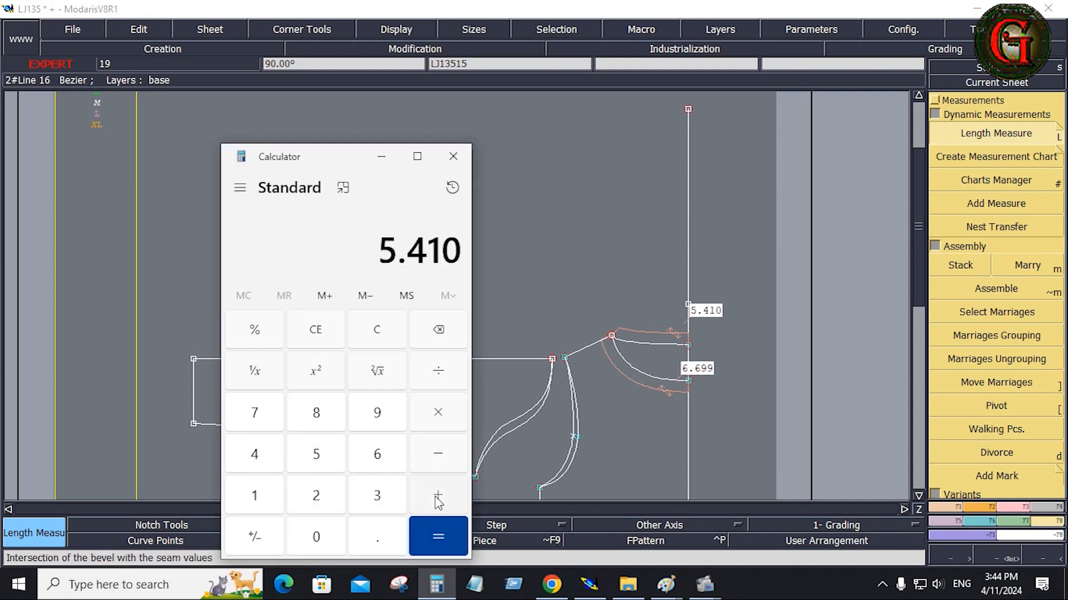
{"action": "left_click", "coordinate": [436, 498]}
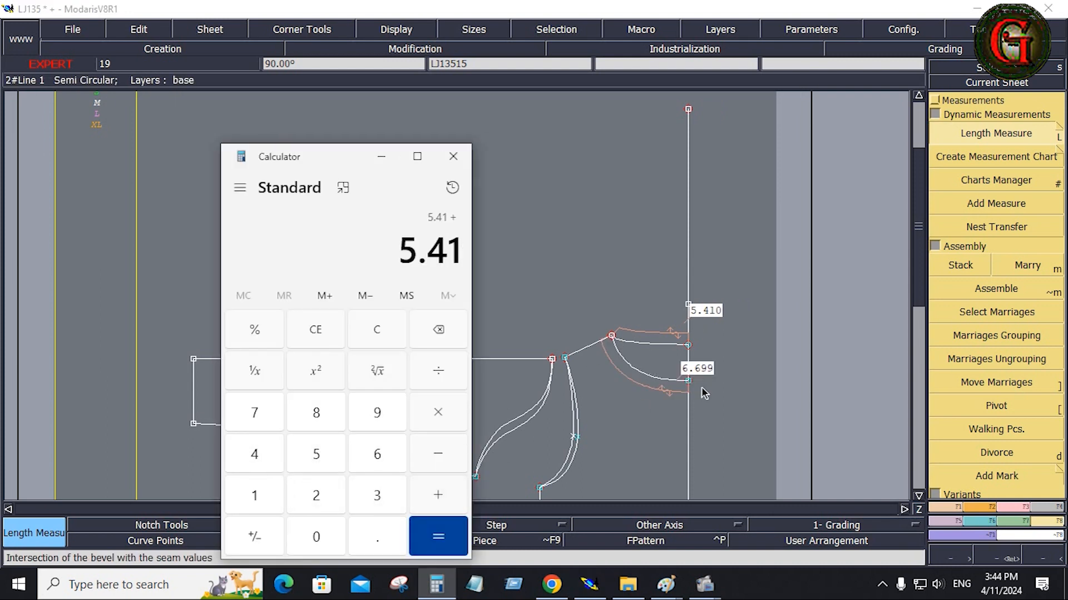
{"action": "left_click", "coordinate": [393, 457]}
{"action": "left_click", "coordinate": [388, 536]}
{"action": "left_click", "coordinate": [376, 455]}
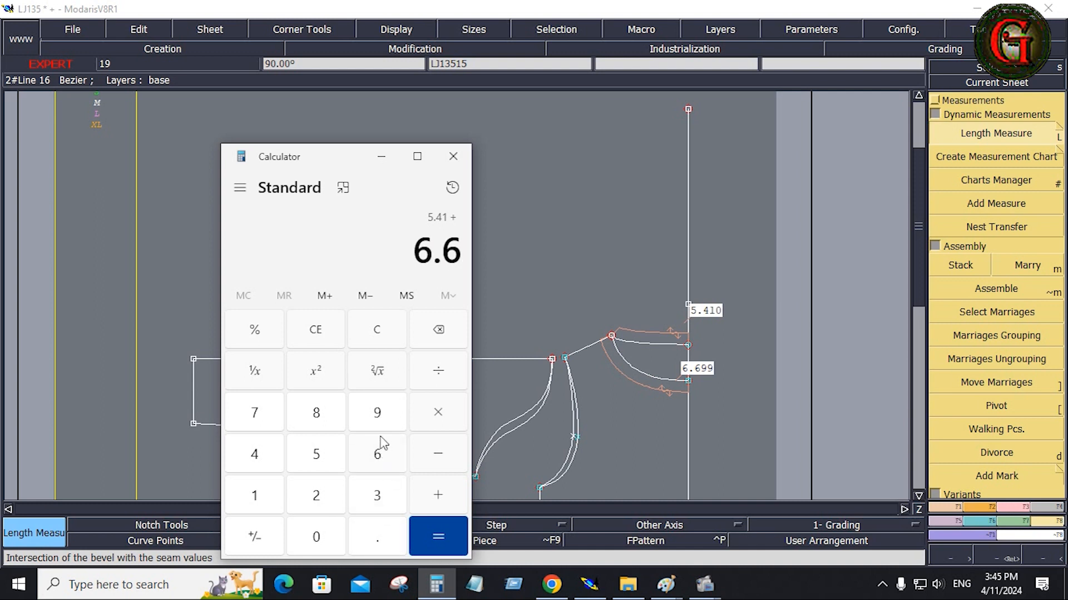
{"action": "left_click", "coordinate": [376, 414]}
{"action": "left_click", "coordinate": [386, 420]}
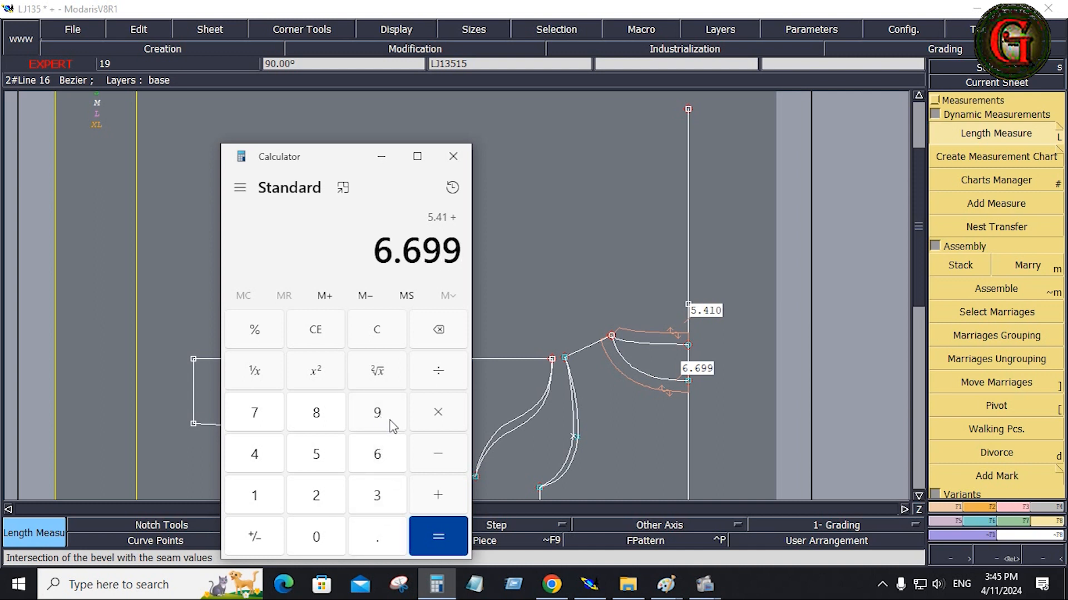
{"action": "left_click", "coordinate": [429, 530]}
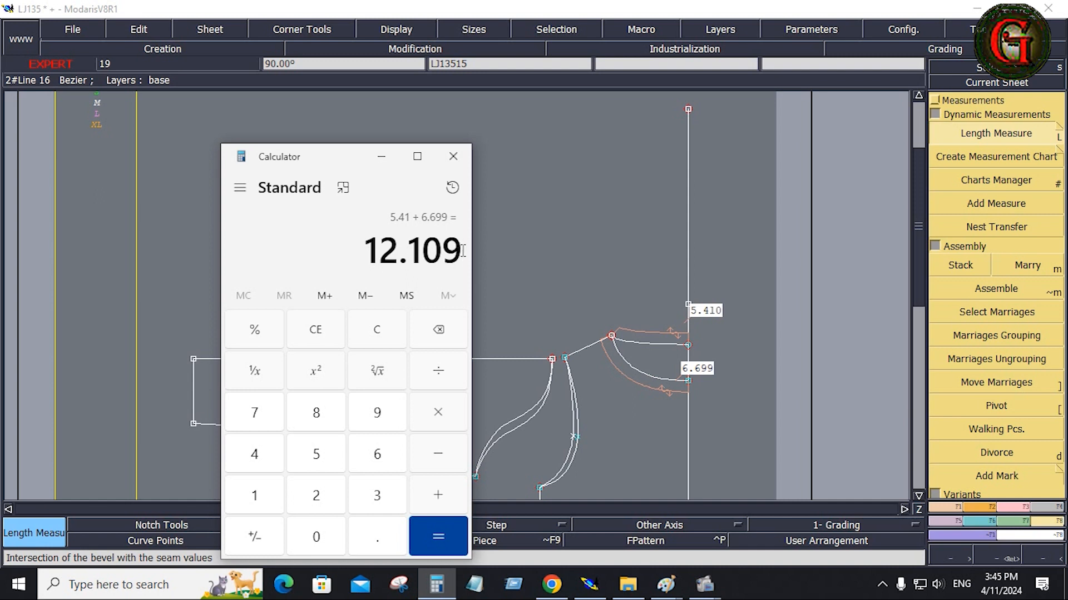
{"action": "left_click_drag", "start_coordinate": [412, 250], "coordinate": [465, 256]}
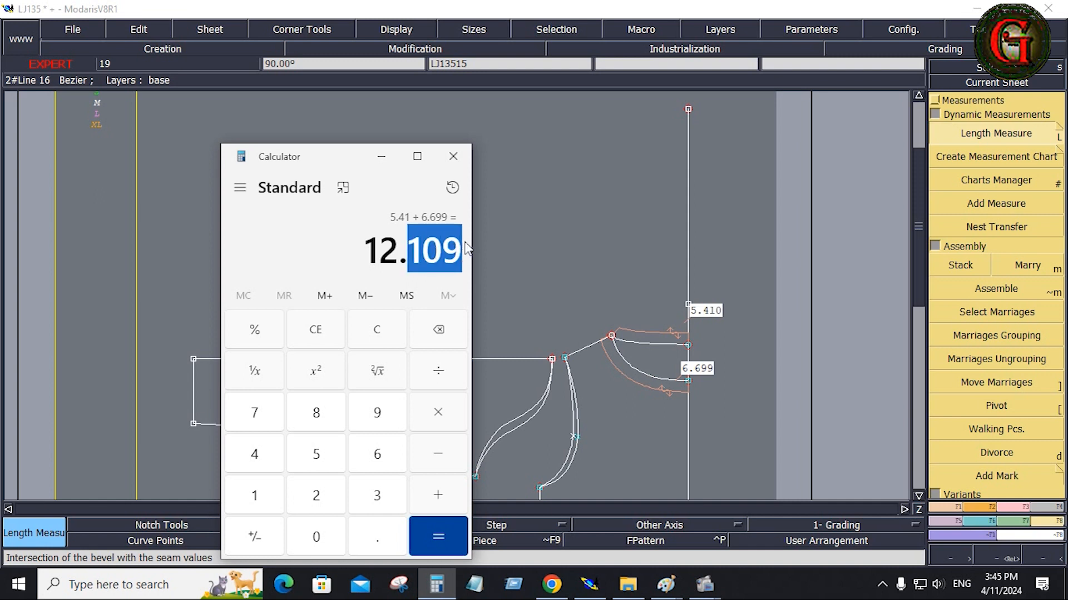
{"action": "left_click", "coordinate": [459, 210]}
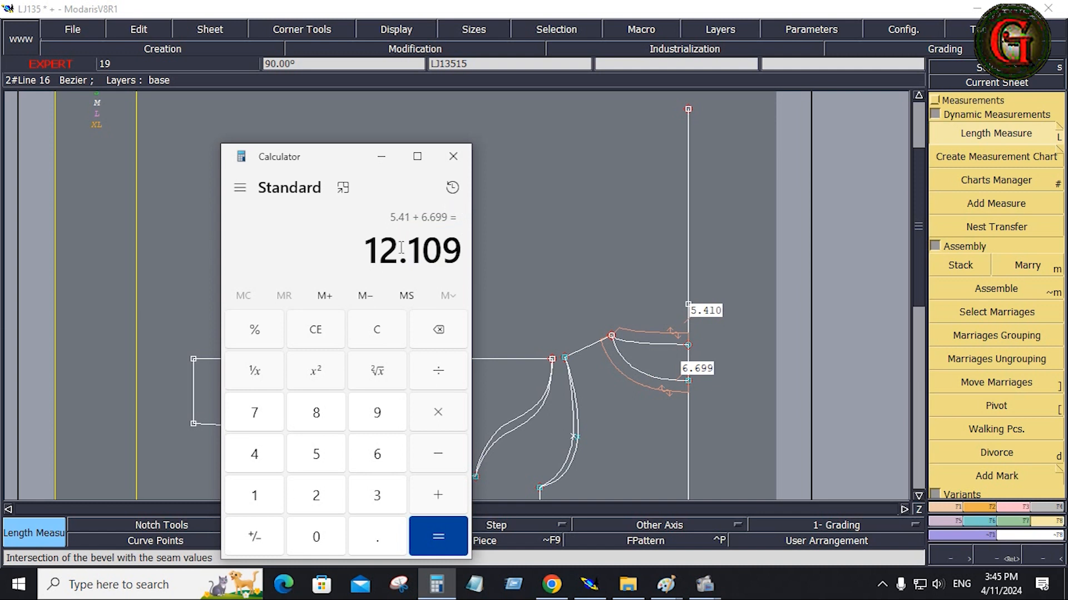
{"action": "left_click", "coordinate": [382, 157]}
- Draw a 12.125-inch horizontal Bezier line leftward from the lower end of the 13.5-inch vertical line
{"action": "left_click", "coordinate": [996, 440]}
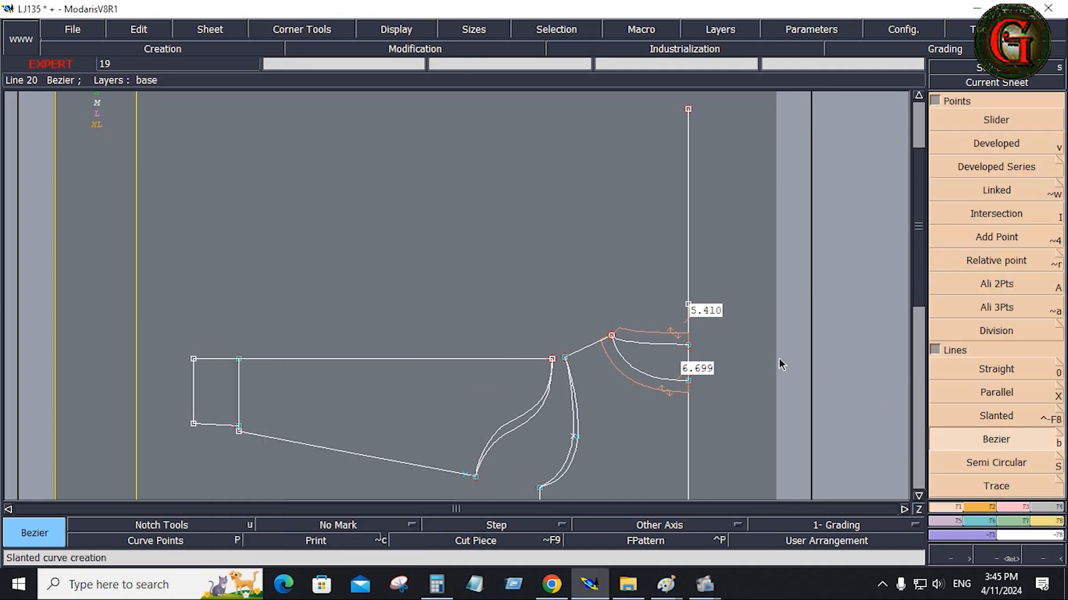
{"action": "left_click", "coordinate": [689, 305]}
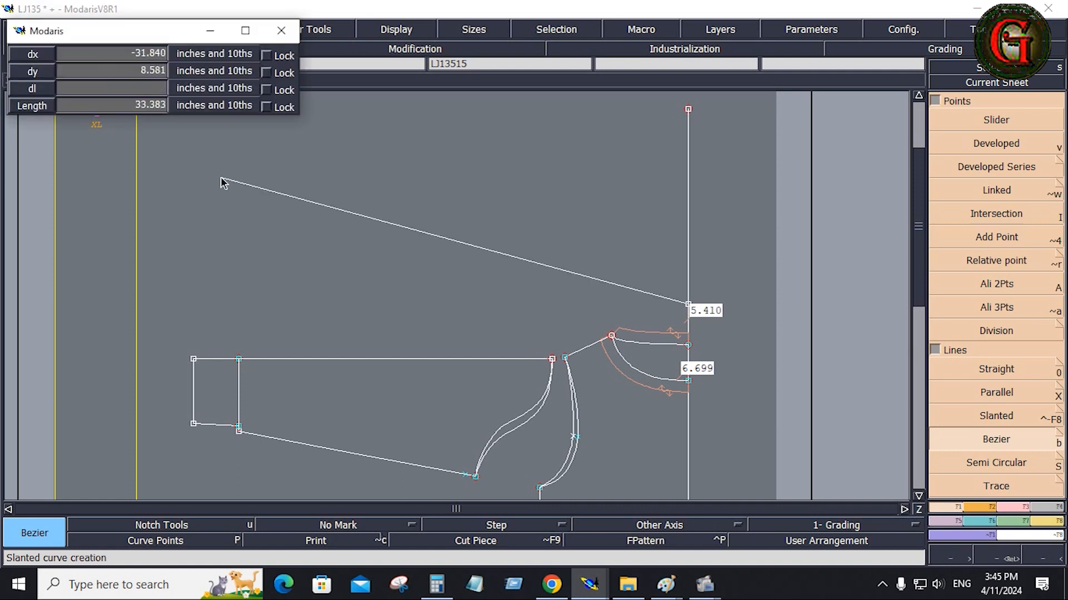
{"action": "left_click", "coordinate": [85, 89]}
{"action": "type", "text": "13.500"}
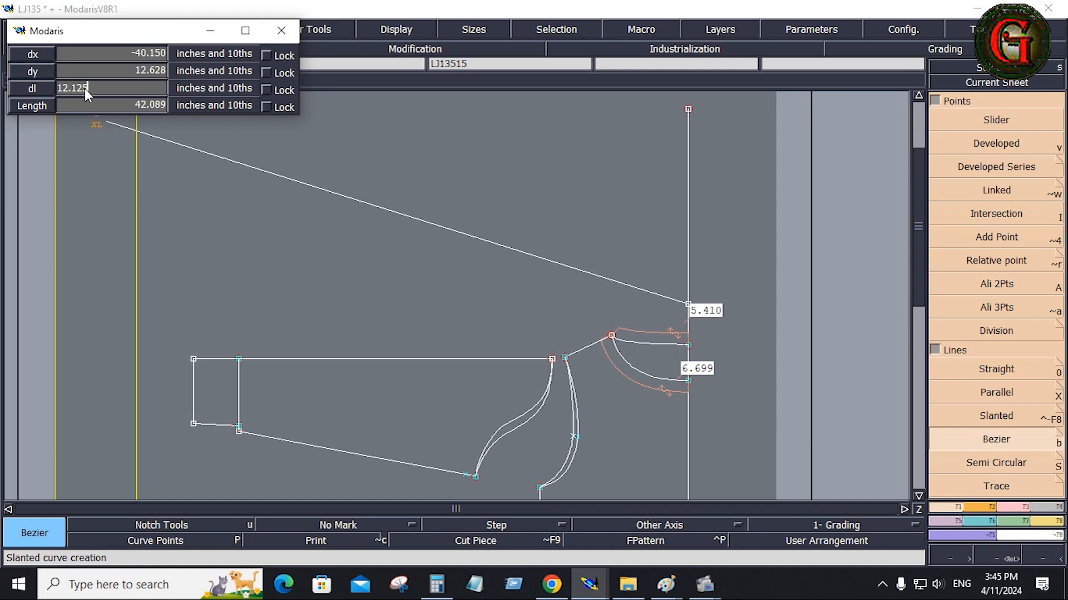
{"action": "key", "text": "Return"}
{"action": "left_click", "coordinate": [335, 288], "text": "ctrl"}
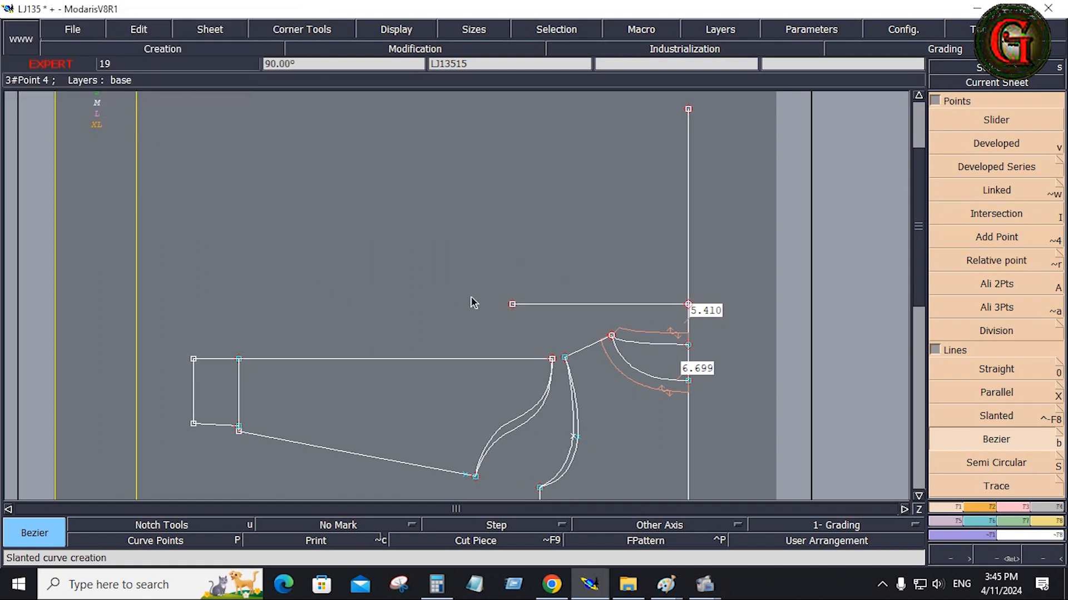
- Review the 160B hood width position in the hoode jacket-04 diagram in Paint and switch back to Modaris
{"action": "mouse_move", "coordinate": [669, 593]}
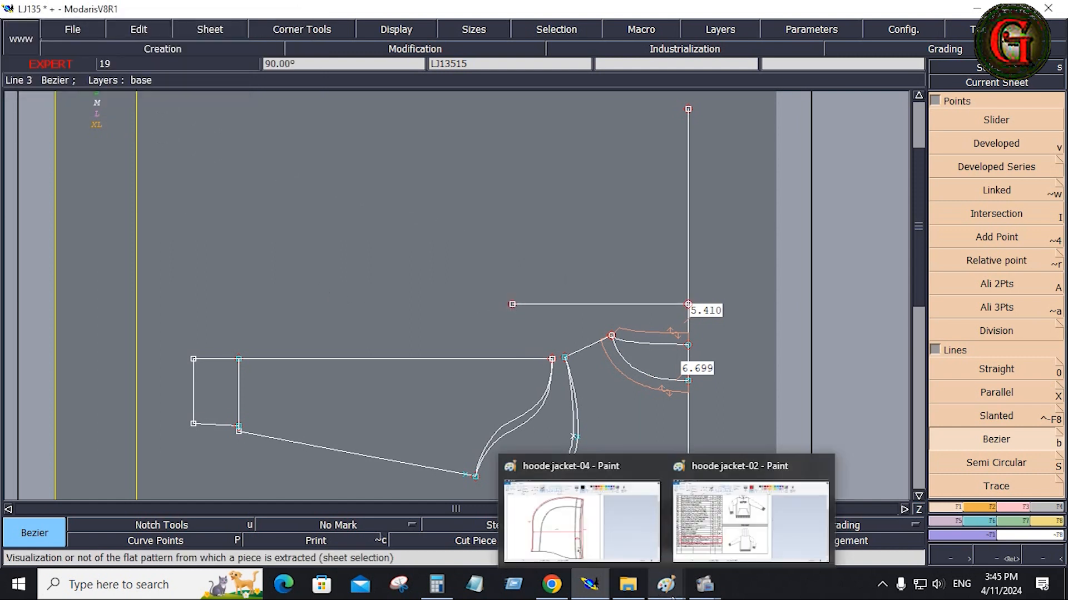
{"action": "left_click", "coordinate": [580, 534]}
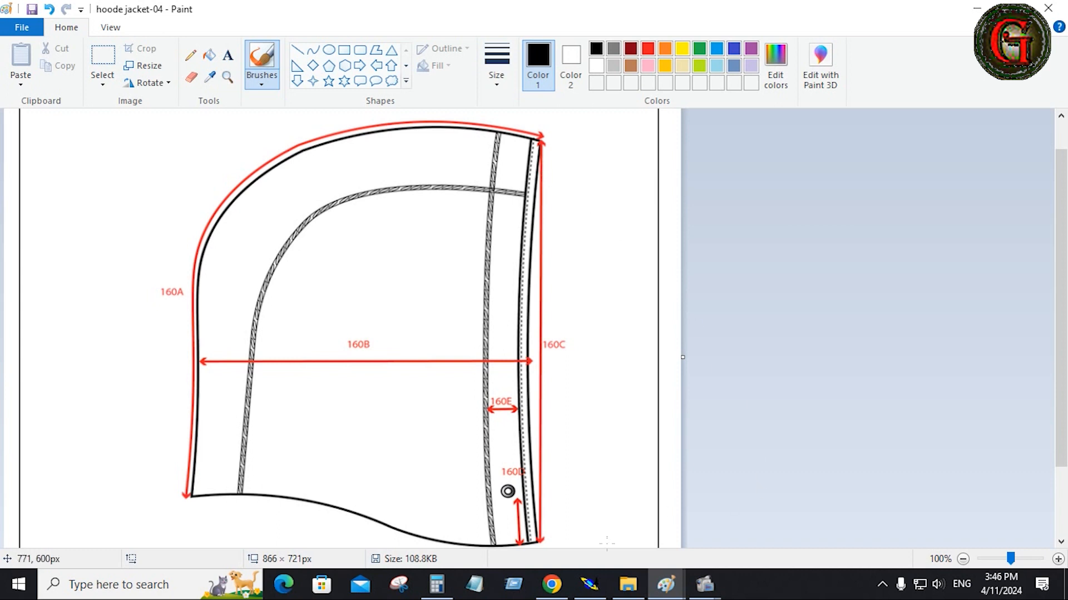
{"action": "left_click", "coordinate": [589, 584]}
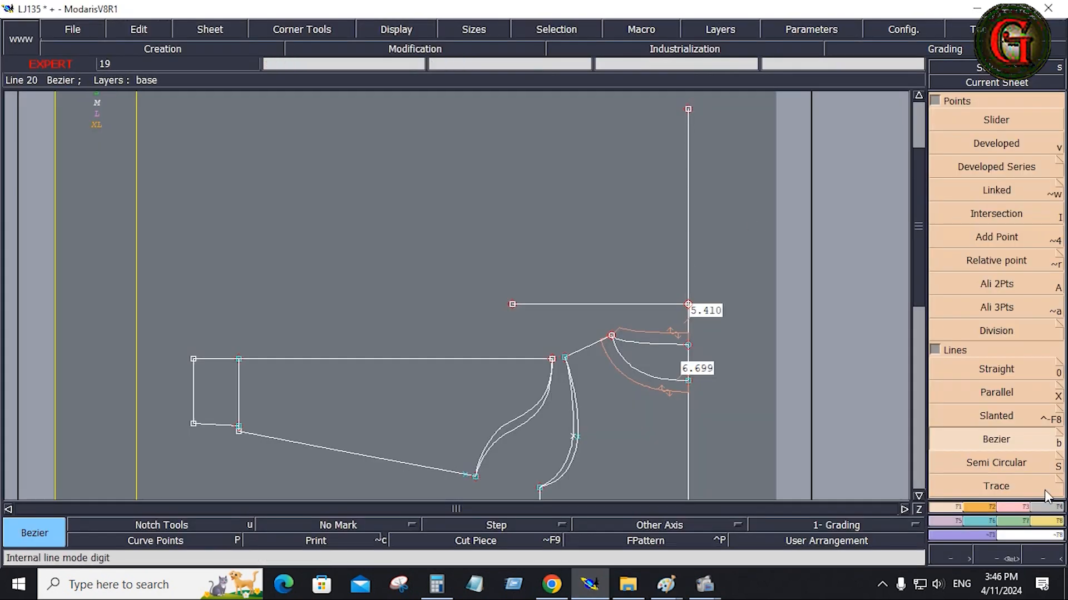
- Divide the 13.5-inch vertical hood line into 2 equal parts with Sequence Division
{"action": "left_click", "coordinate": [935, 100]}
{"action": "left_click", "coordinate": [995, 419]}
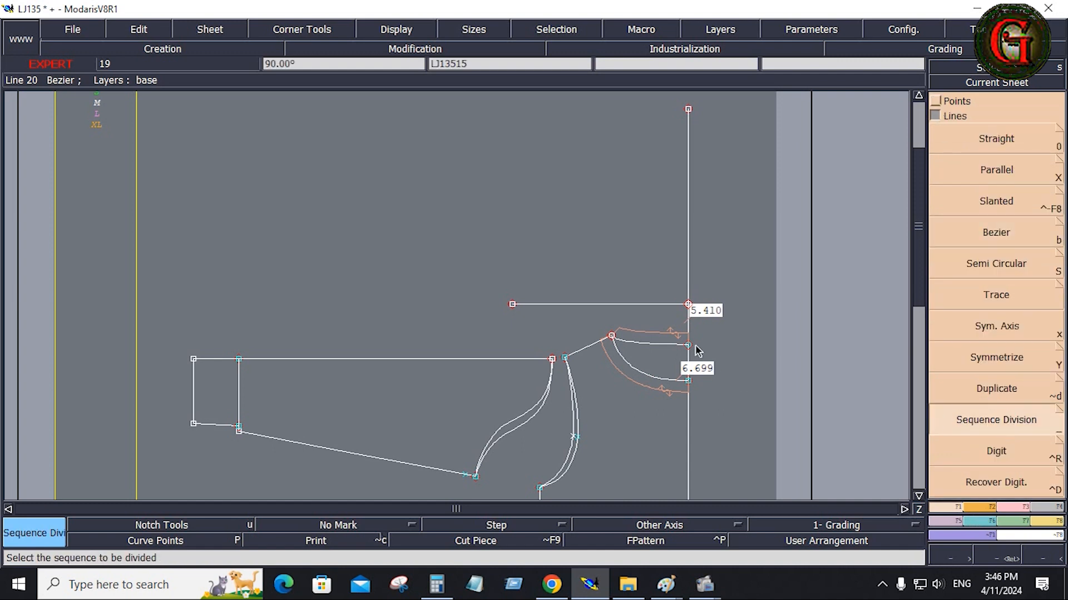
{"action": "left_click", "coordinate": [688, 305]}
{"action": "left_click", "coordinate": [689, 109]}
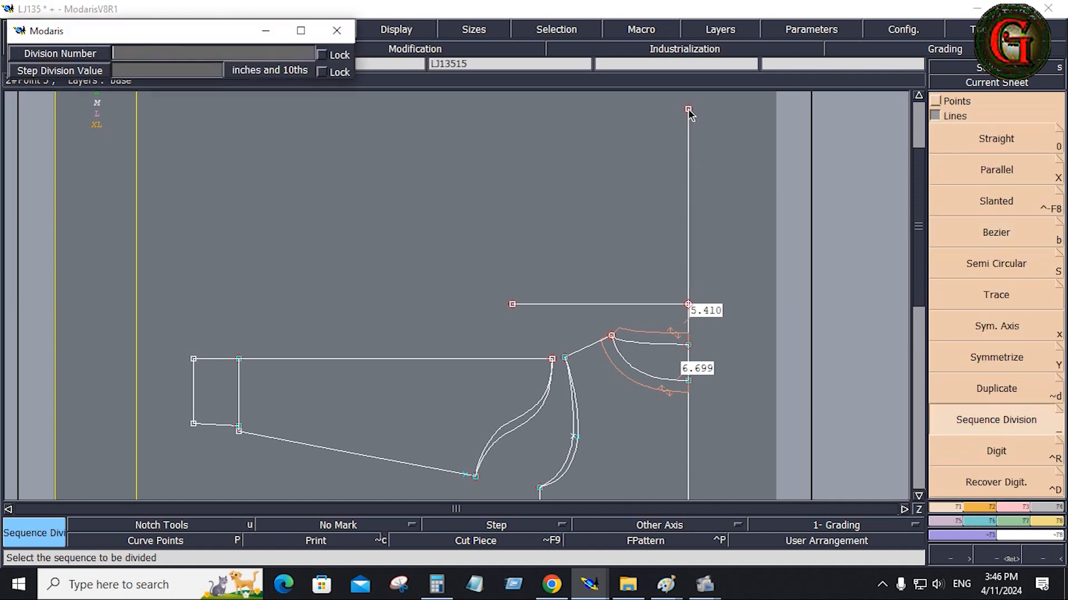
{"action": "type", "text": "2"}
{"action": "key", "text": "Return"}
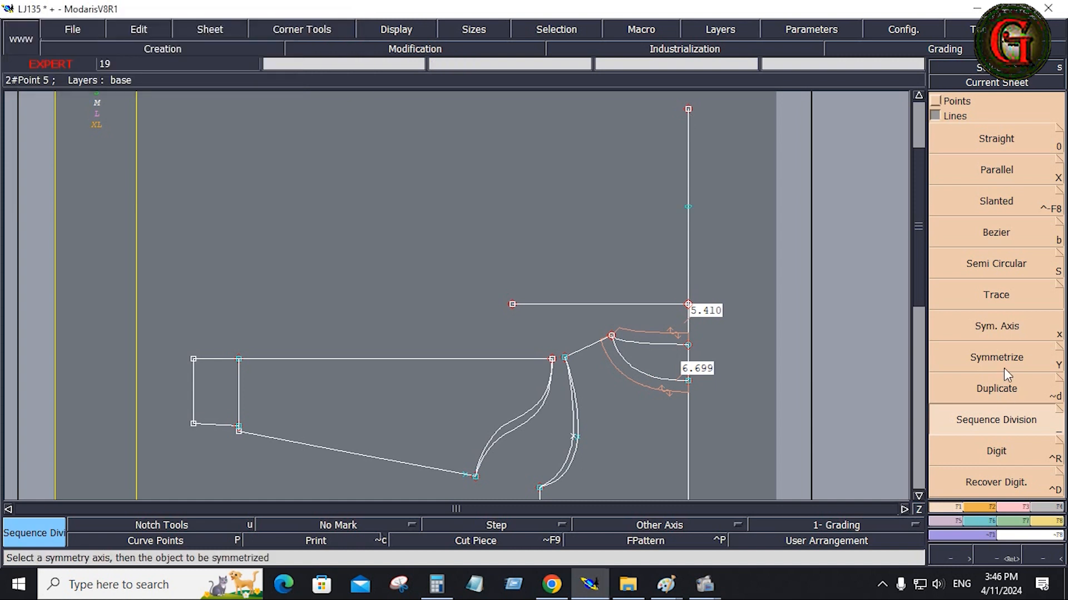
- Draw a 10-inch horizontal Bezier line leftward from the midpoint of the vertical hood line for the hood width
{"action": "left_click", "coordinate": [996, 233]}
{"action": "left_click", "coordinate": [689, 207]}
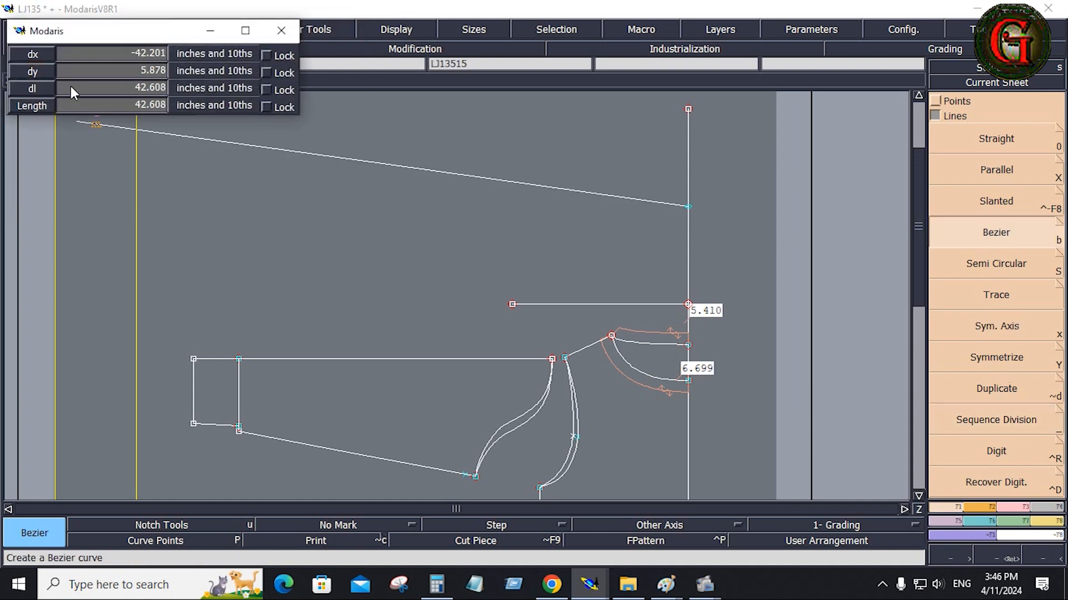
{"action": "type", "text": "12.125"}
{"action": "key", "text": "Return"}
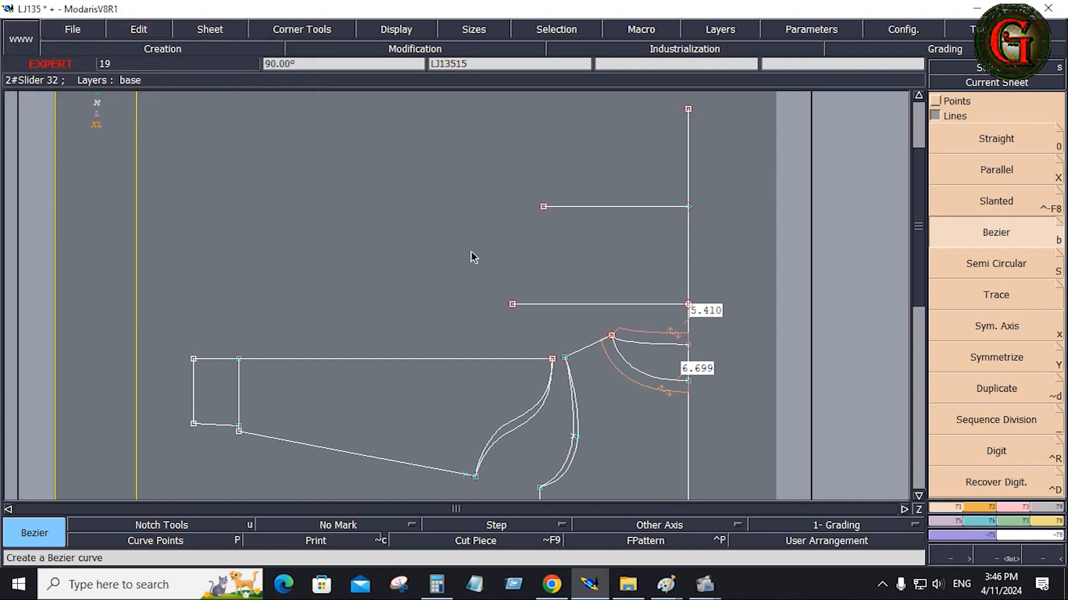
- Check the hood width in the hoode jacket-02 measurement chart in Paint and return to Modaris
{"action": "mouse_move", "coordinate": [667, 588]}
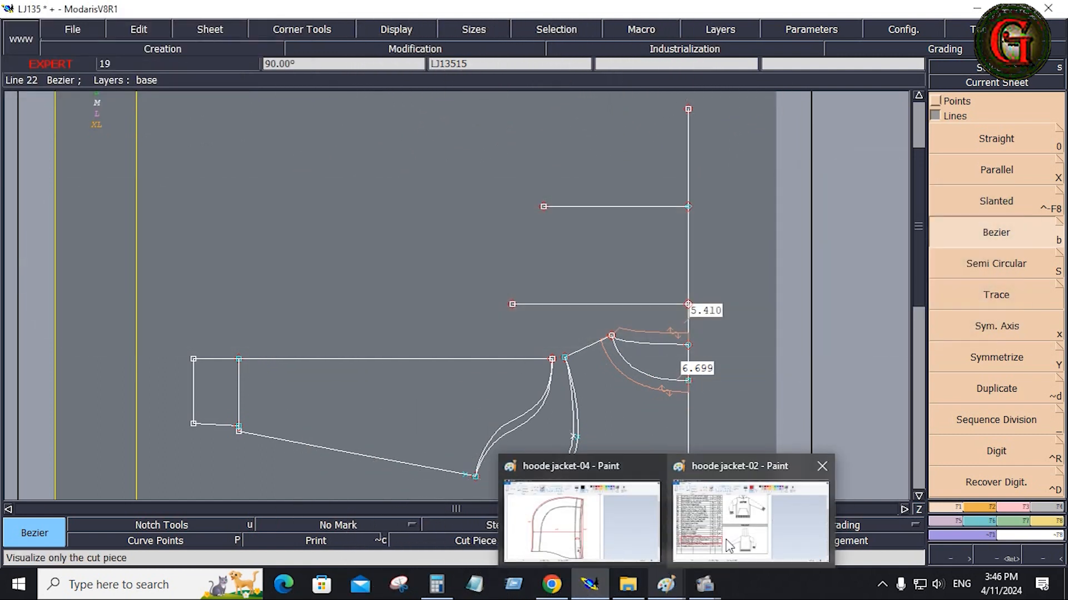
{"action": "left_click", "coordinate": [750, 514]}
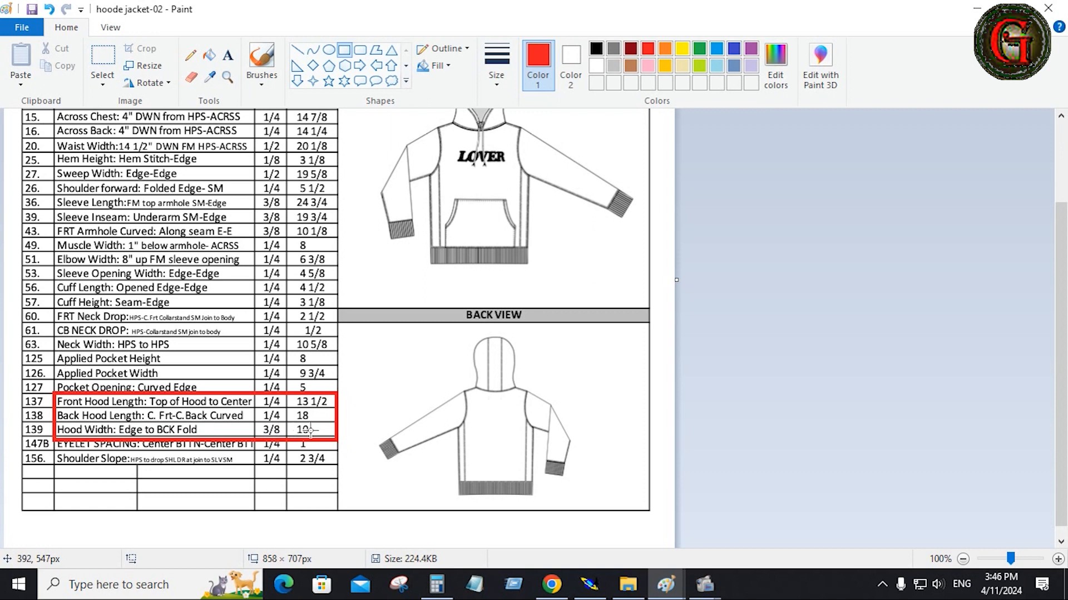
{"action": "left_click", "coordinate": [590, 584]}
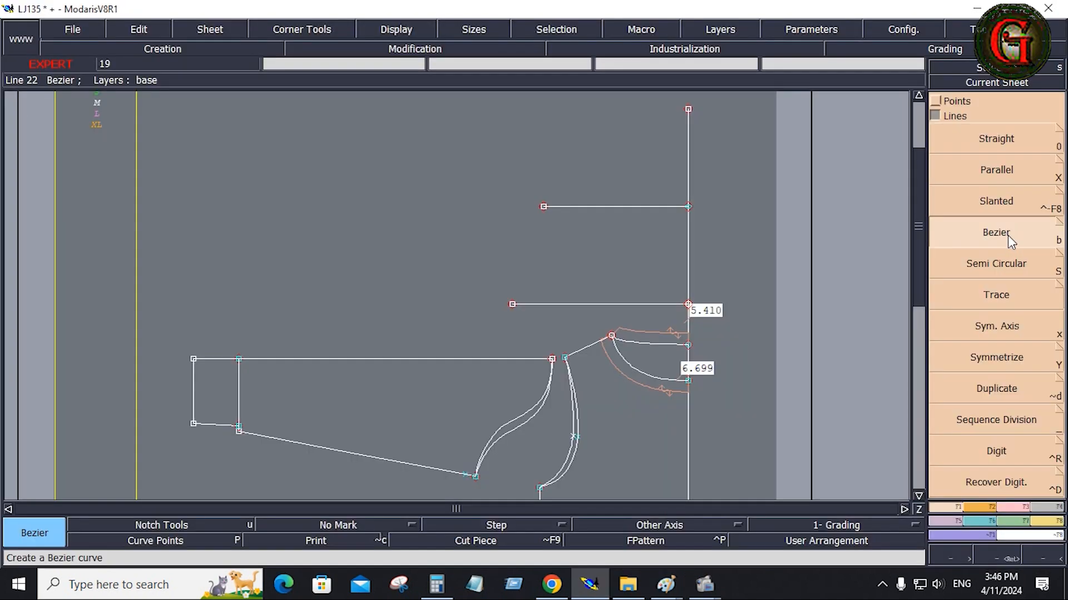
- Draw a Bezier line from the top of the vertical hood line through the outer ends of the middle and lower horizontal lines
{"action": "left_click", "coordinate": [988, 228]}
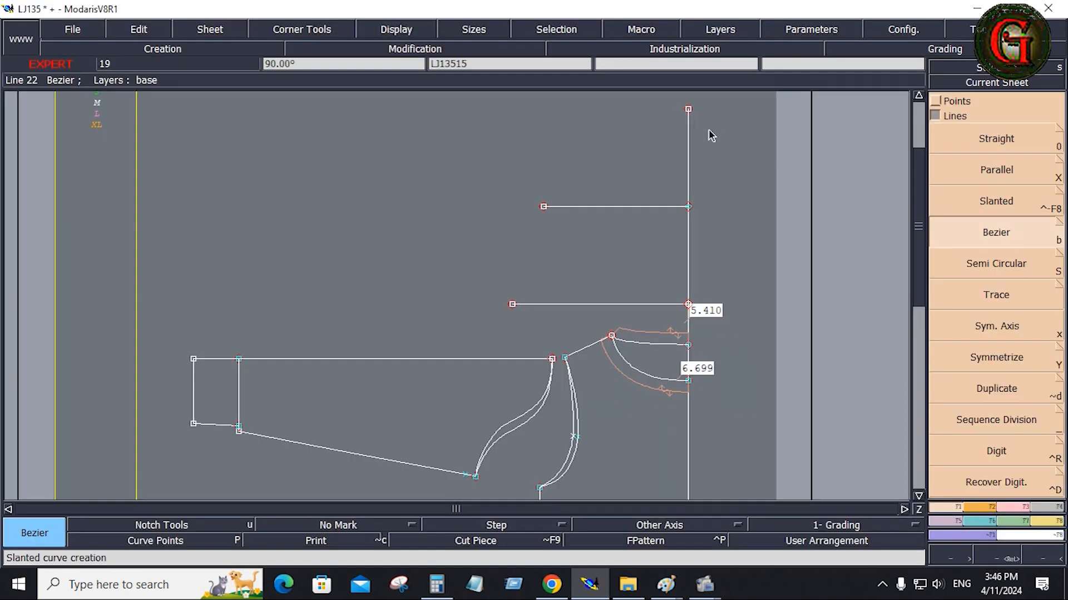
{"action": "left_click", "coordinate": [688, 110]}
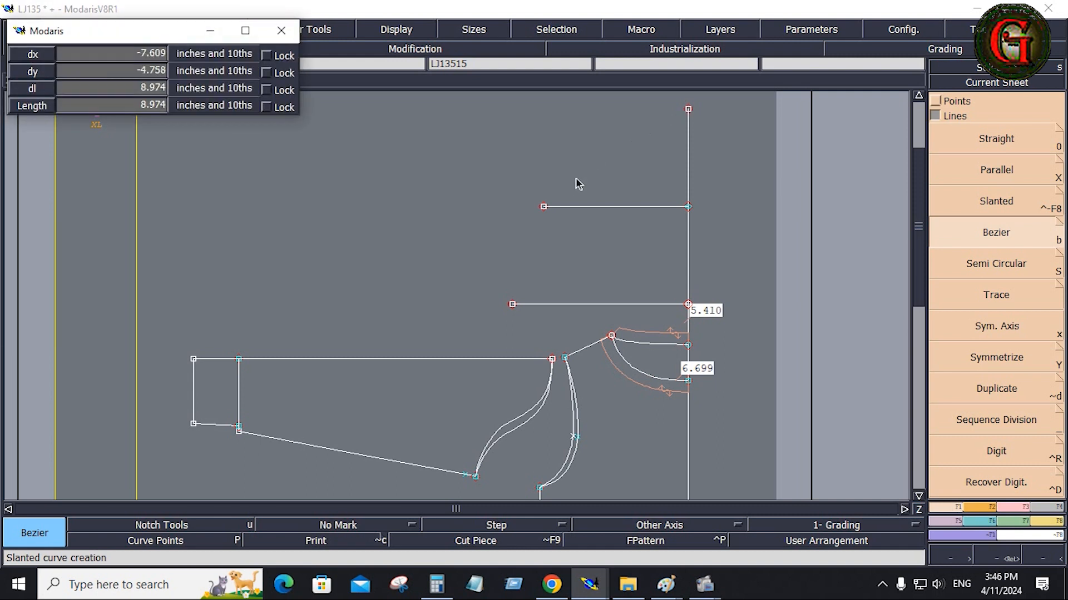
{"action": "left_click", "coordinate": [543, 206]}
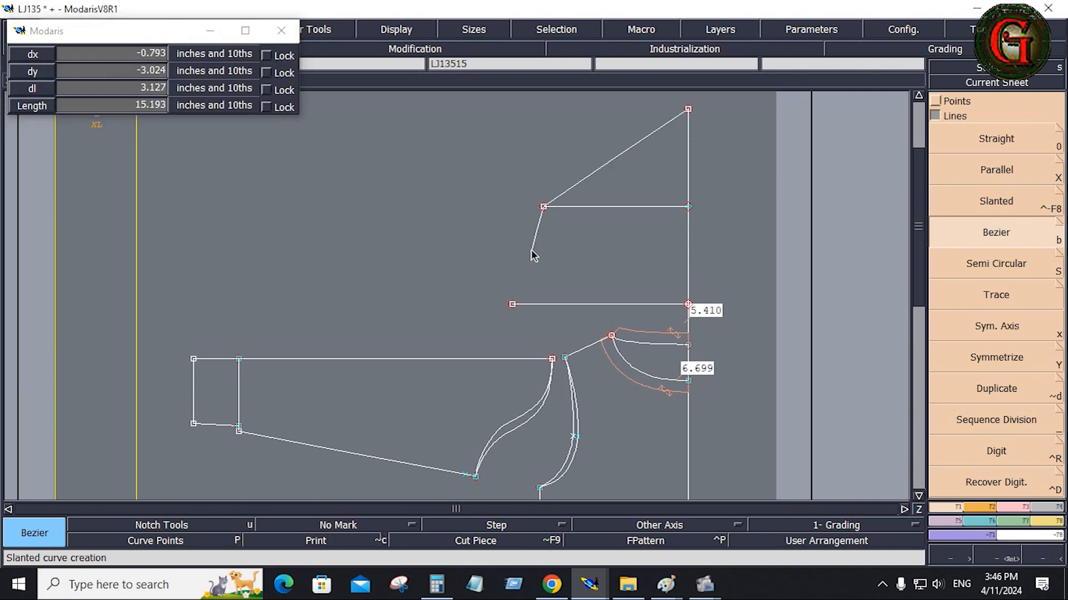
{"action": "left_click", "coordinate": [512, 305]}
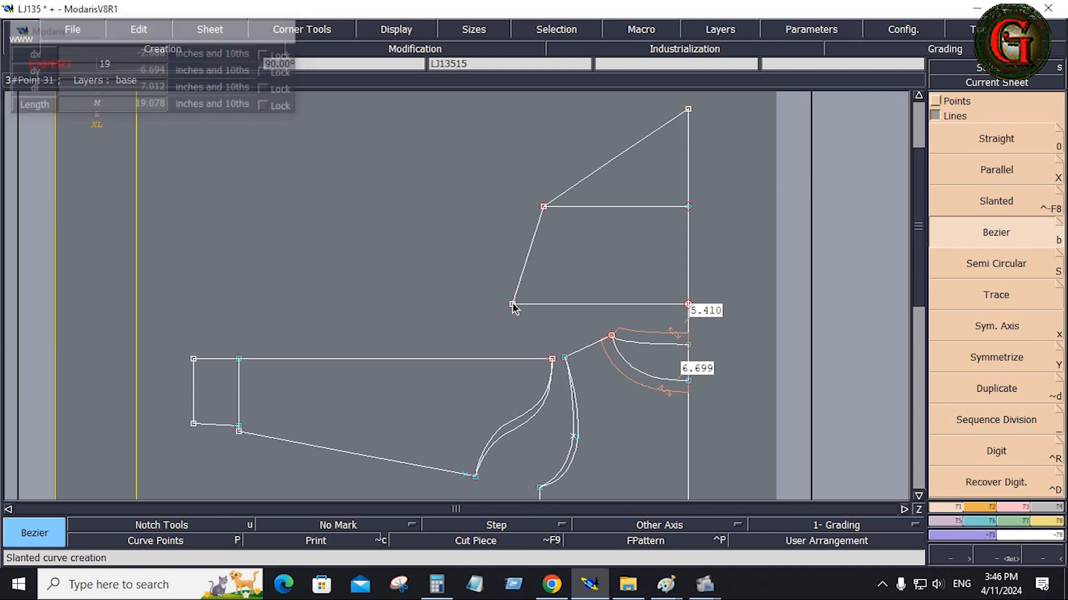
- Display the curve handles on the pattern sheet
{"action": "left_click", "coordinate": [402, 30]}
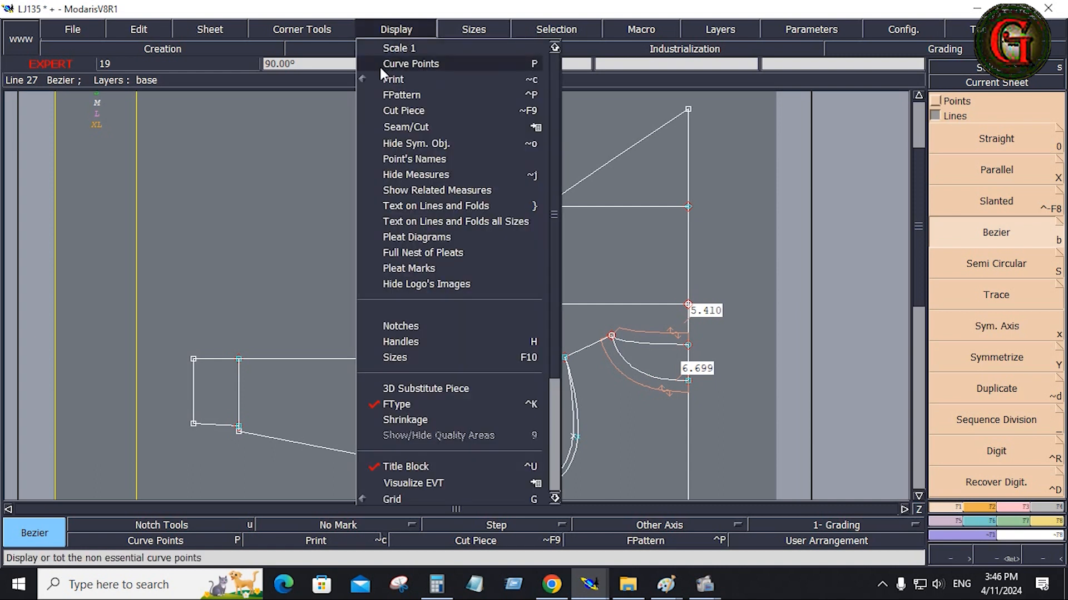
{"action": "left_click", "coordinate": [401, 340]}
{"action": "scroll", "coordinate": [700, 136], "scroll_direction": "up", "scroll_amount": 1}
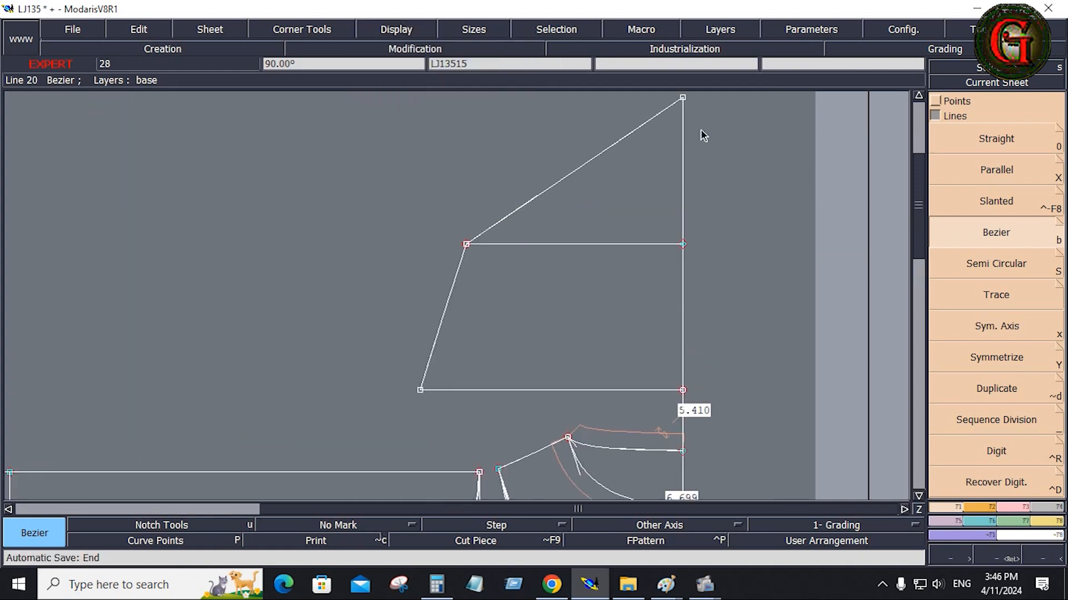
{"action": "scroll", "coordinate": [679, 105], "scroll_direction": "up", "scroll_amount": 1}
{"action": "scroll", "coordinate": [679, 133], "scroll_direction": "down", "scroll_amount": 2}
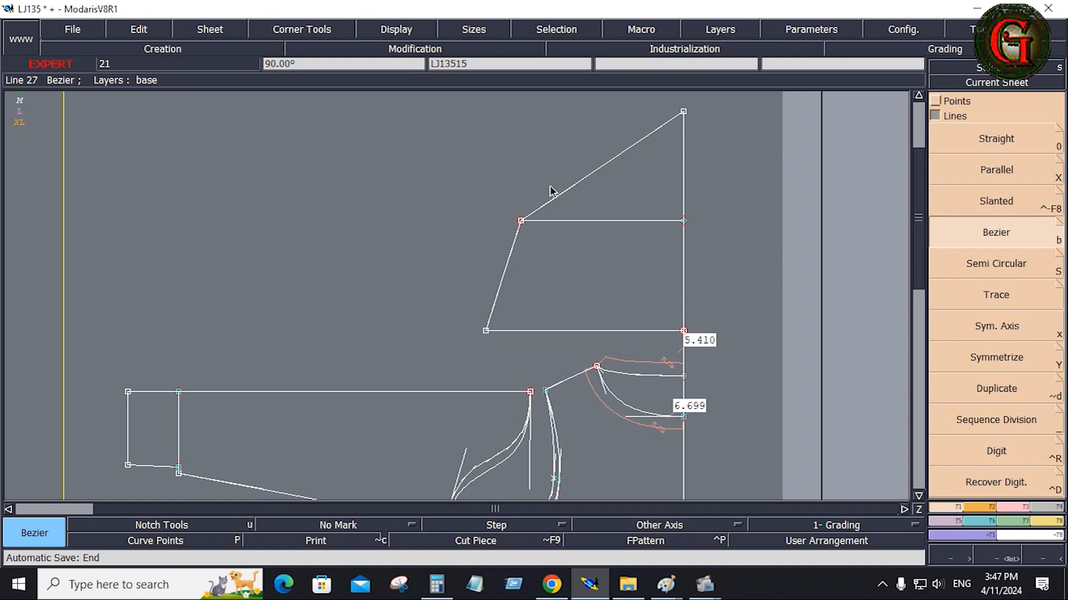
- Reshape the angular hood outline into a rounded crown that curves smoothly down to the outer end of the lower horizontal line
{"action": "left_click", "coordinate": [1024, 507]}
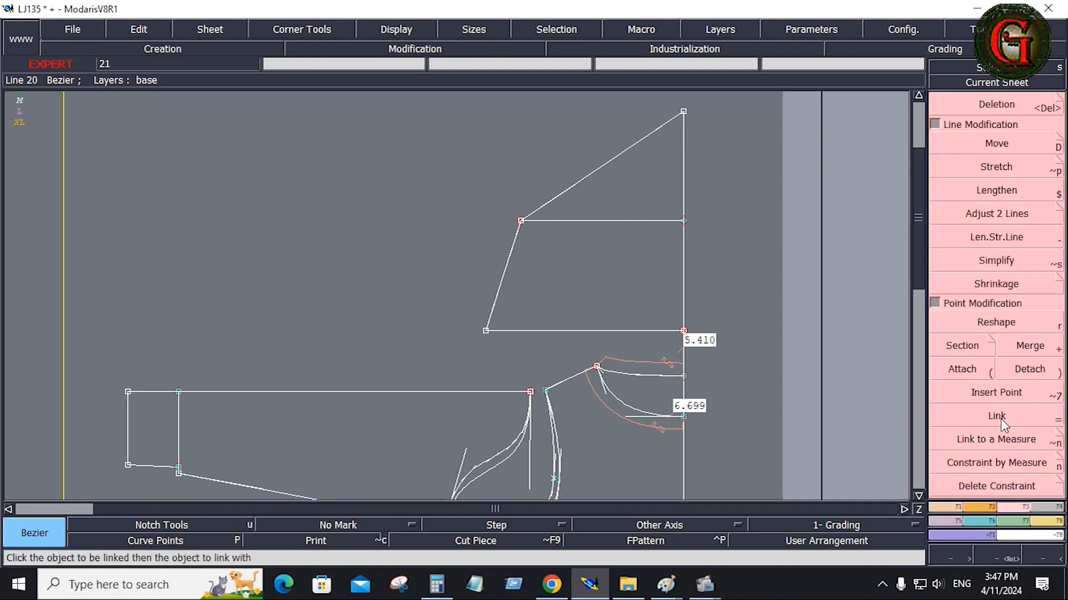
{"action": "left_click", "coordinate": [990, 322]}
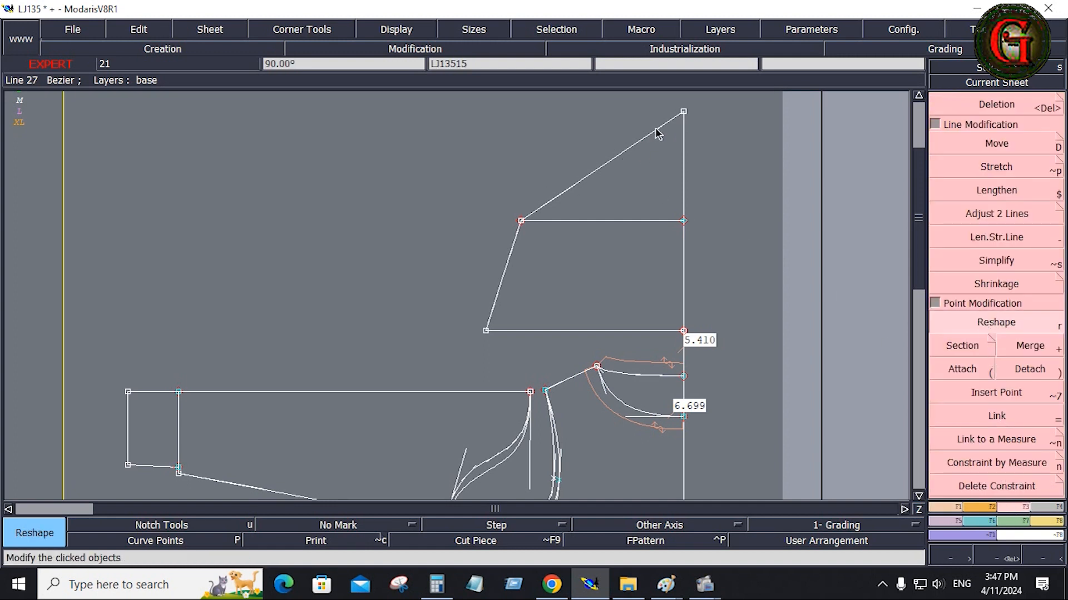
{"action": "left_click_drag", "start_coordinate": [656, 130], "coordinate": [527, 151]}
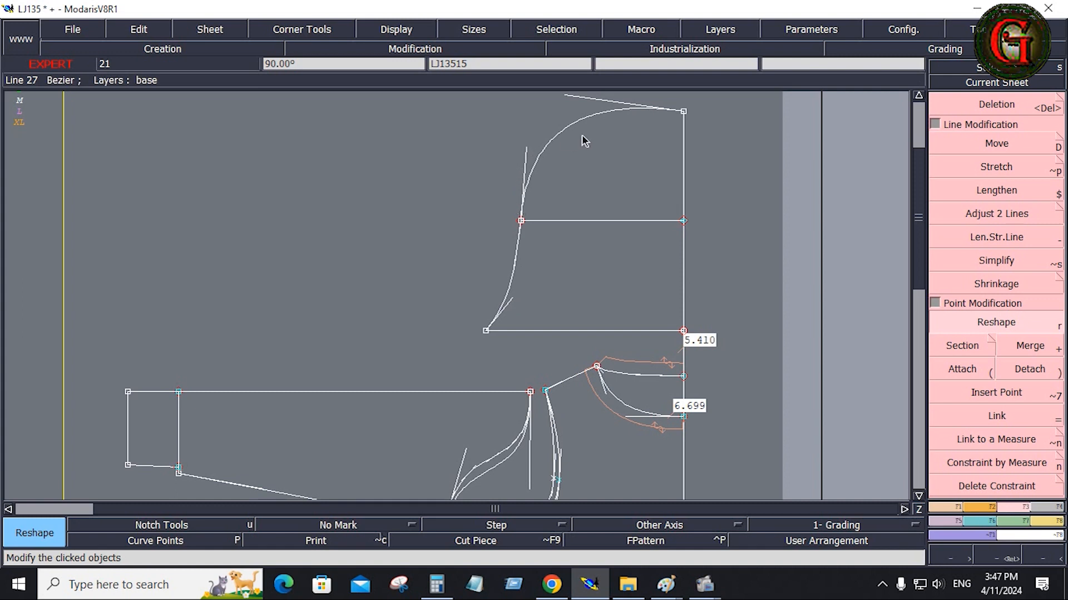
{"action": "left_click", "coordinate": [566, 96]}
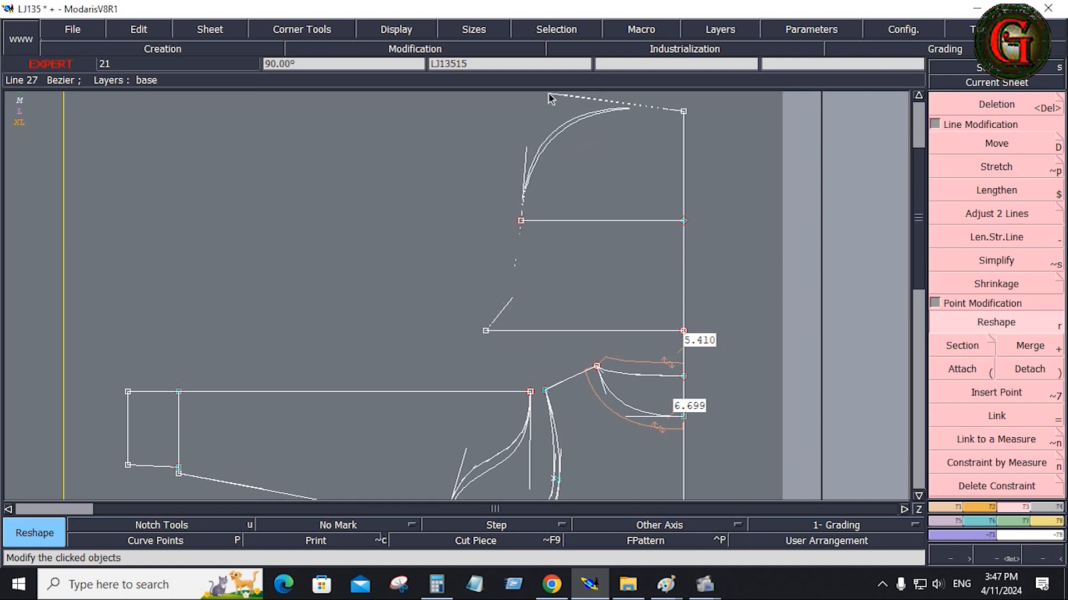
{"action": "left_click", "coordinate": [550, 97]}
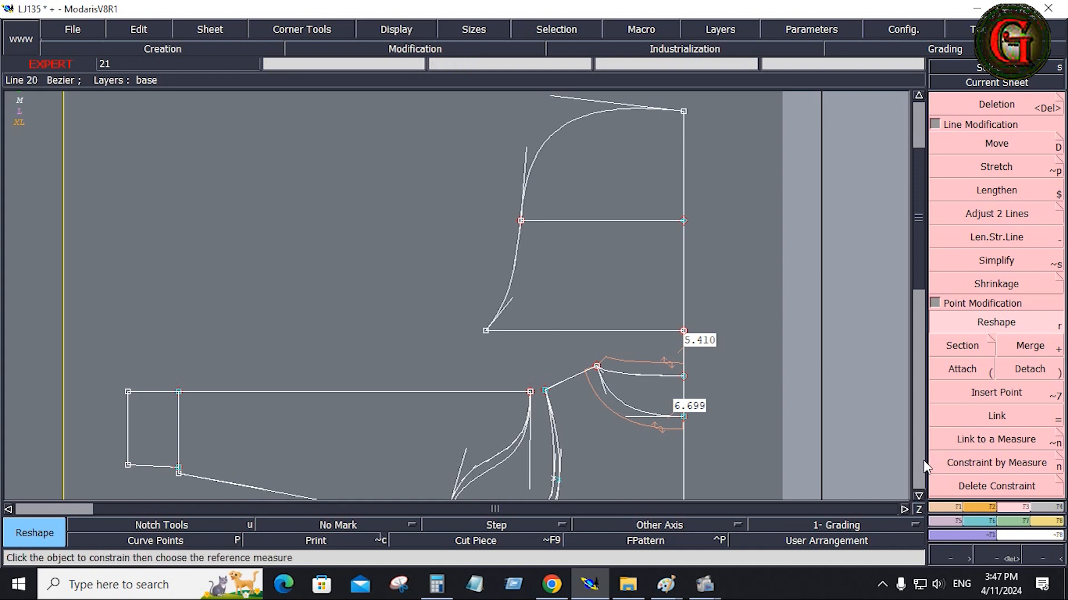
- Add a dynamic length measurement along the hood curve from its top point to its lower end
{"action": "left_click", "coordinate": [947, 507]}
{"action": "left_click", "coordinate": [1047, 522]}
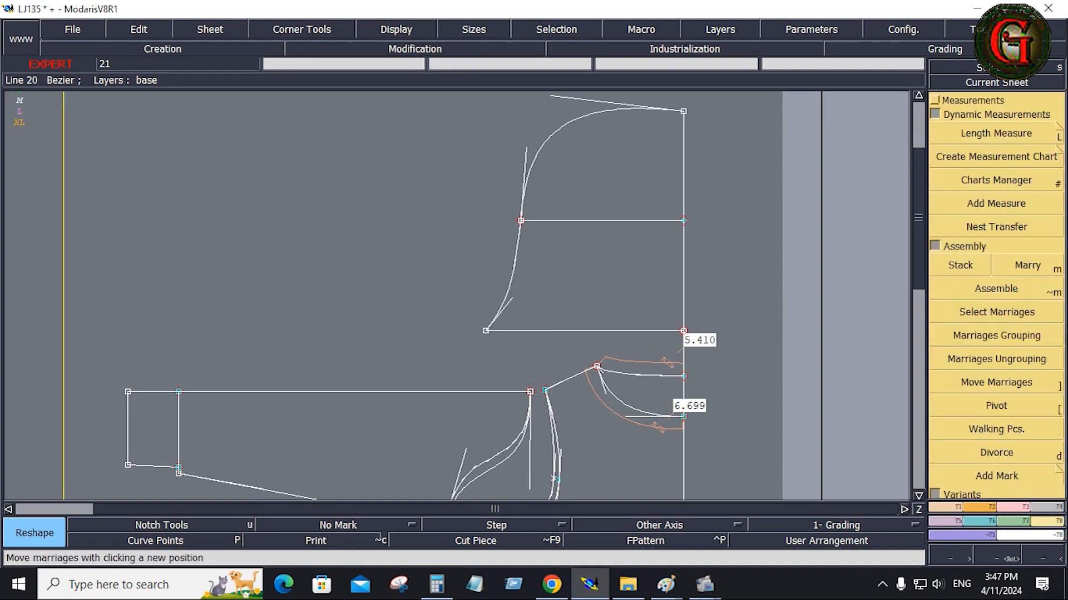
{"action": "left_click", "coordinate": [1032, 134]}
{"action": "left_click", "coordinate": [683, 112]}
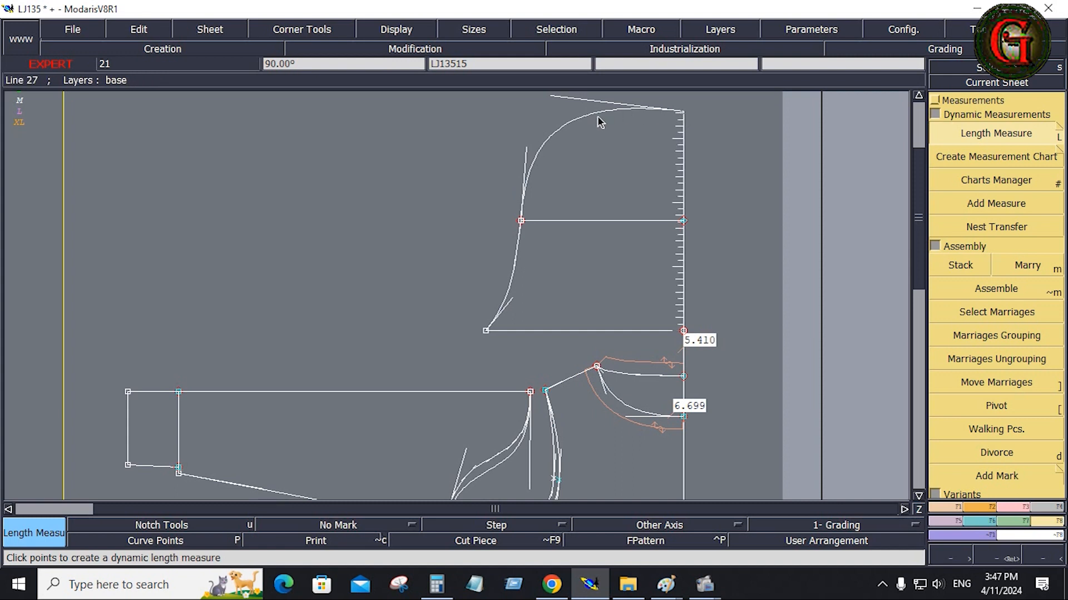
{"action": "left_click", "coordinate": [486, 331]}
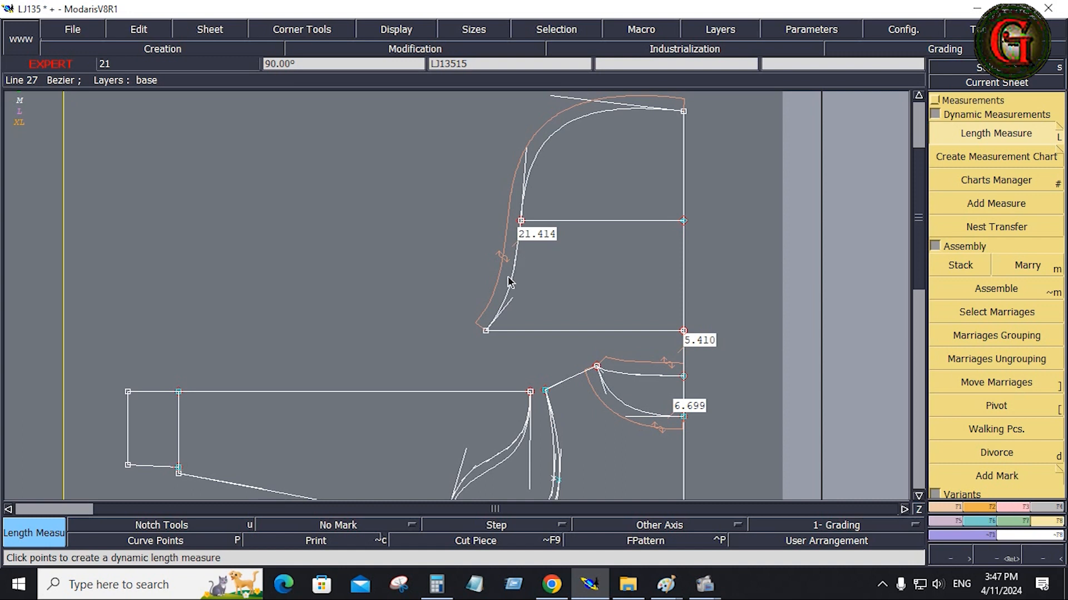
- Create a developed point 18 inches along the hood curve from its top and insert it into the curve
{"action": "left_click", "coordinate": [944, 509]}
{"action": "left_click", "coordinate": [935, 102]}
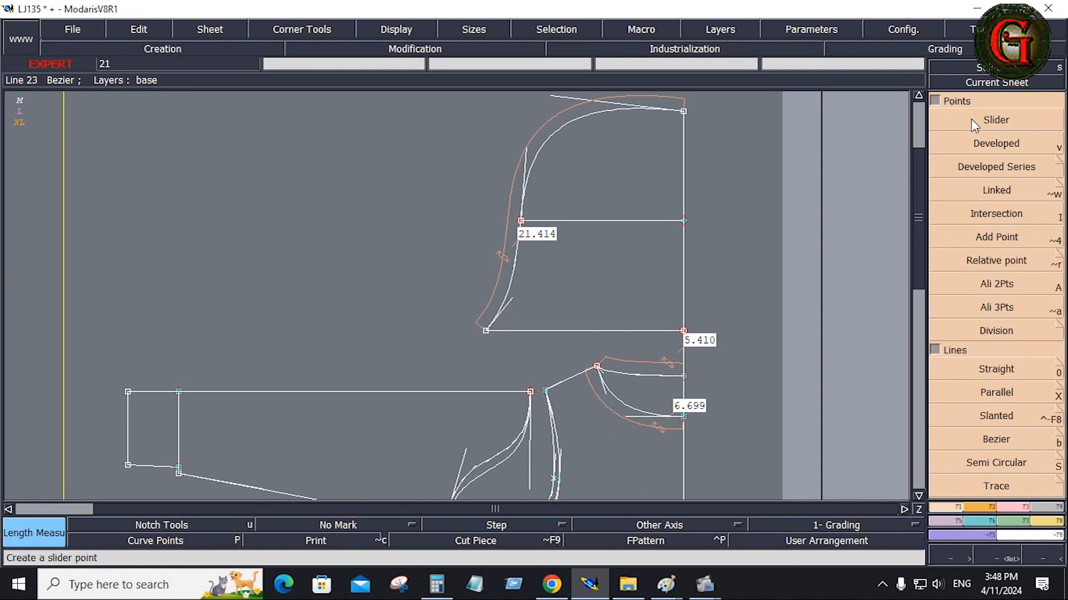
{"action": "left_click", "coordinate": [984, 145]}
{"action": "left_click", "coordinate": [684, 112]}
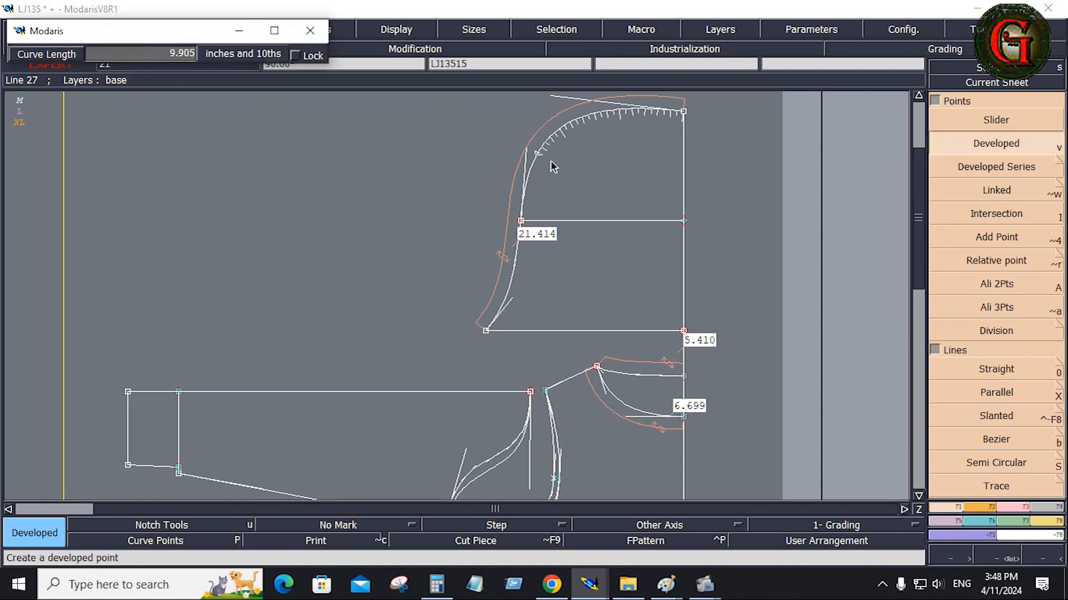
{"action": "type", "text": "18.000"}
{"action": "key", "text": "Return"}
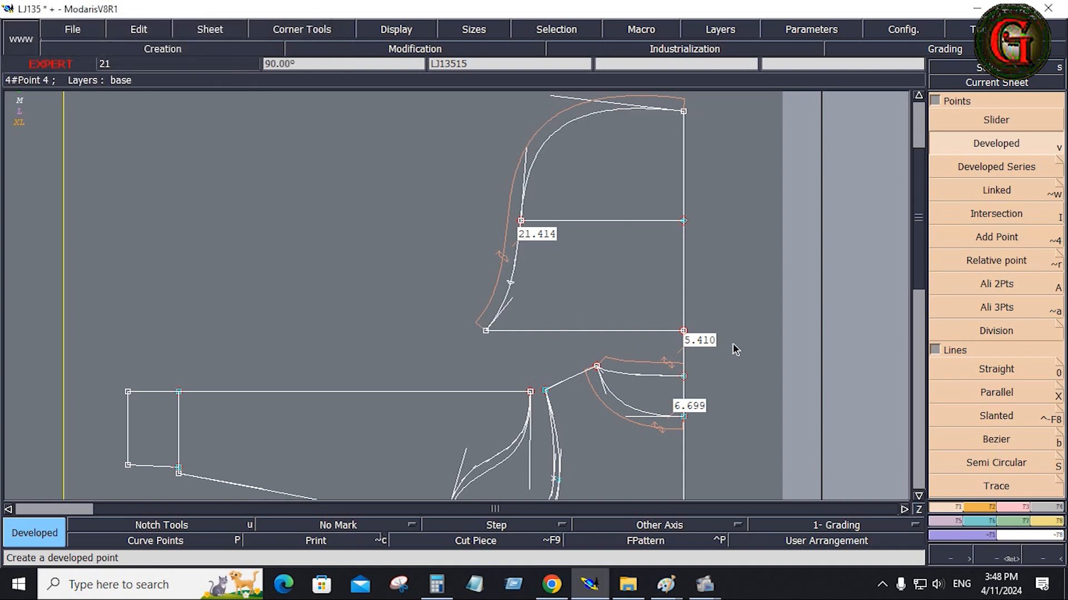
{"action": "left_click", "coordinate": [1020, 508]}
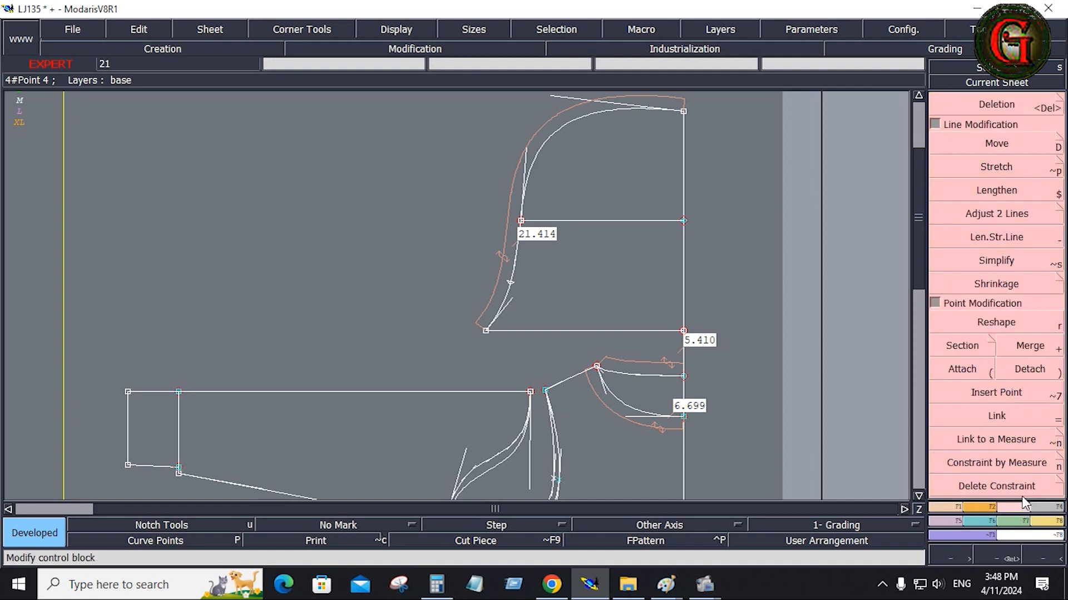
{"action": "left_click", "coordinate": [1019, 396]}
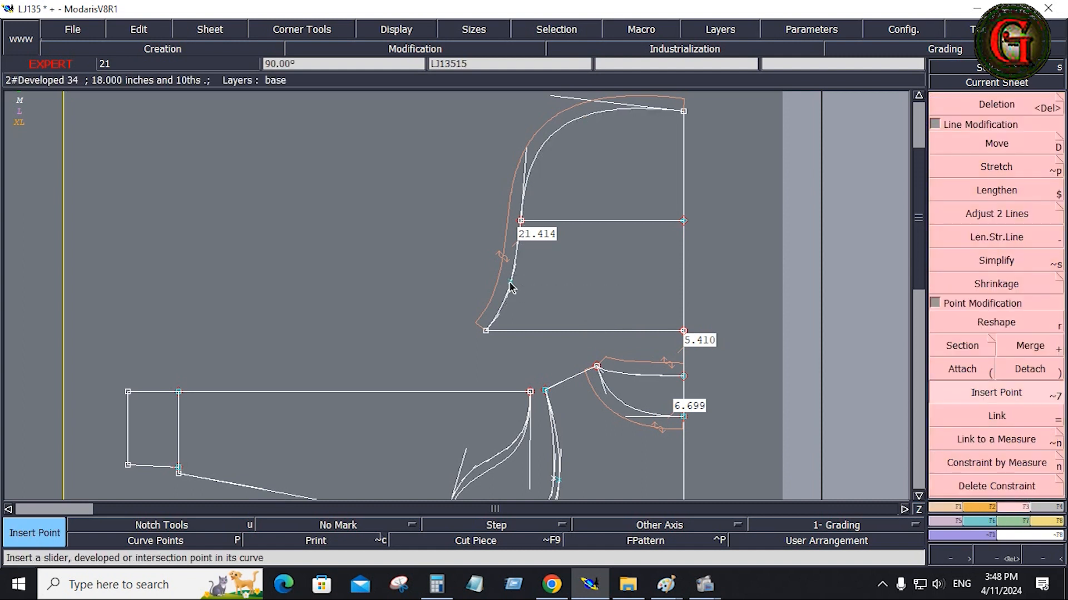
- Draw a Bezier line from the 18-inch point on the hood curve to the bottom of the vertical hood line
{"action": "left_click", "coordinate": [944, 506]}
{"action": "left_click", "coordinate": [995, 437]}
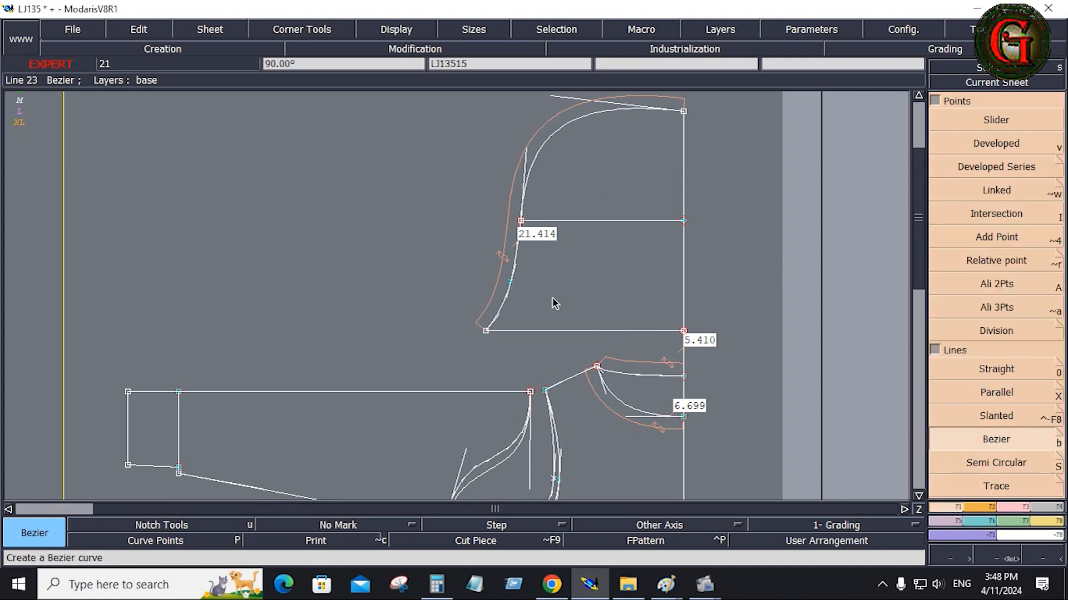
{"action": "left_click", "coordinate": [510, 282]}
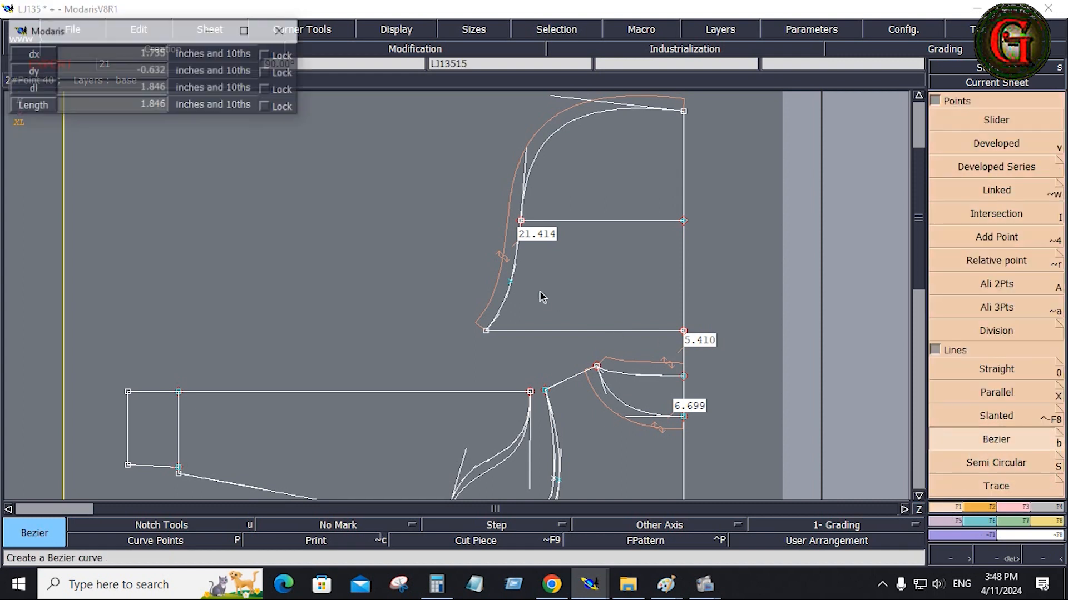
{"action": "left_click", "coordinate": [684, 332]}
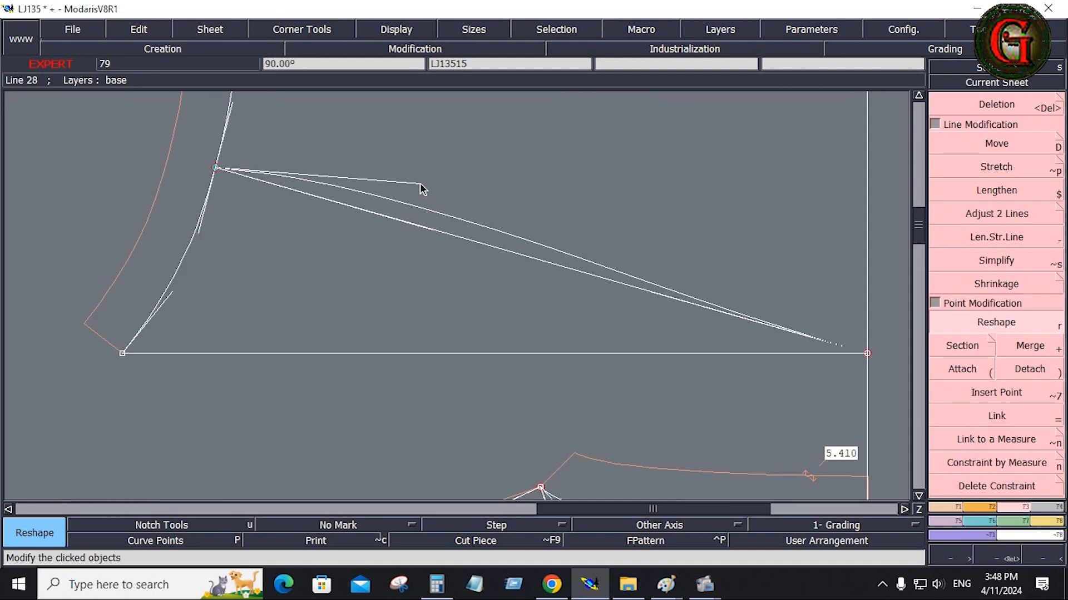
- Reshape the hood's slanted neckline into a smooth S-curve that meets the vertical hood line almost horizontally
{"action": "left_click", "coordinate": [419, 183]}
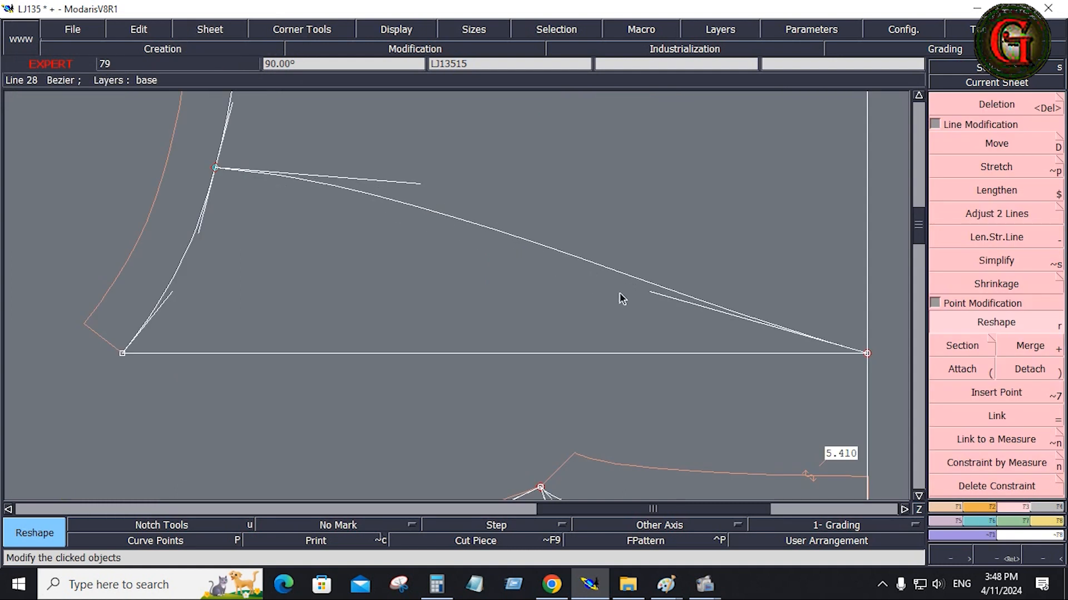
{"action": "left_click", "coordinate": [650, 293]}
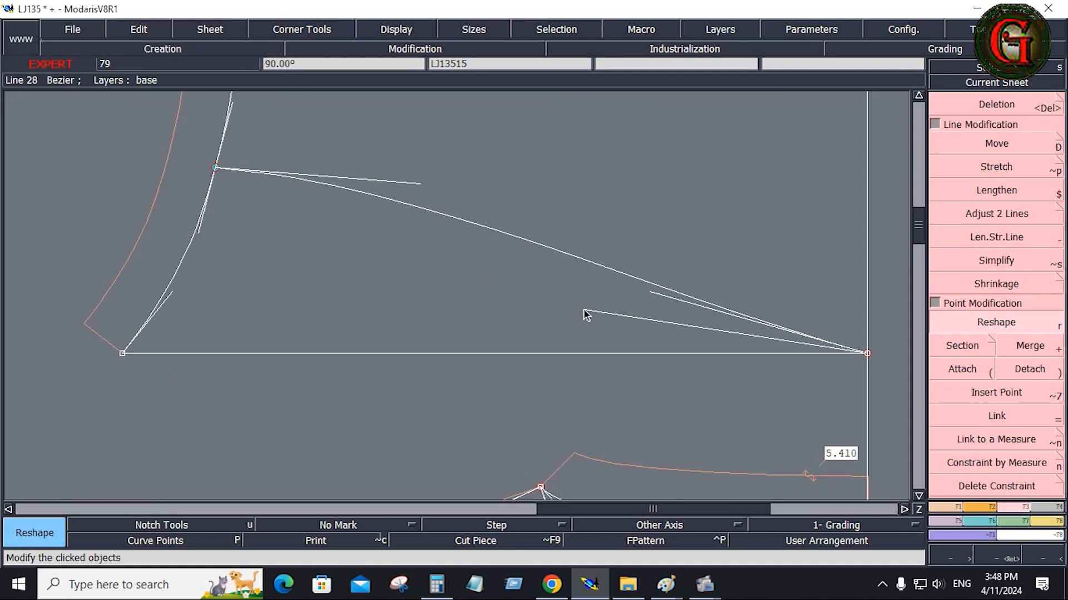
{"action": "left_click", "coordinate": [466, 367]}
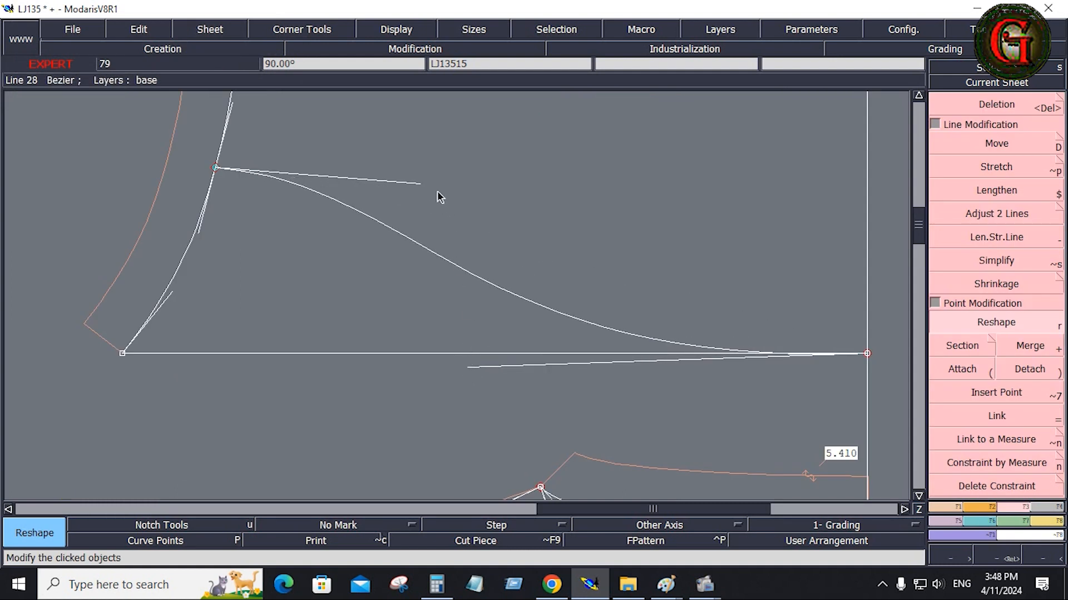
{"action": "left_click", "coordinate": [419, 184]}
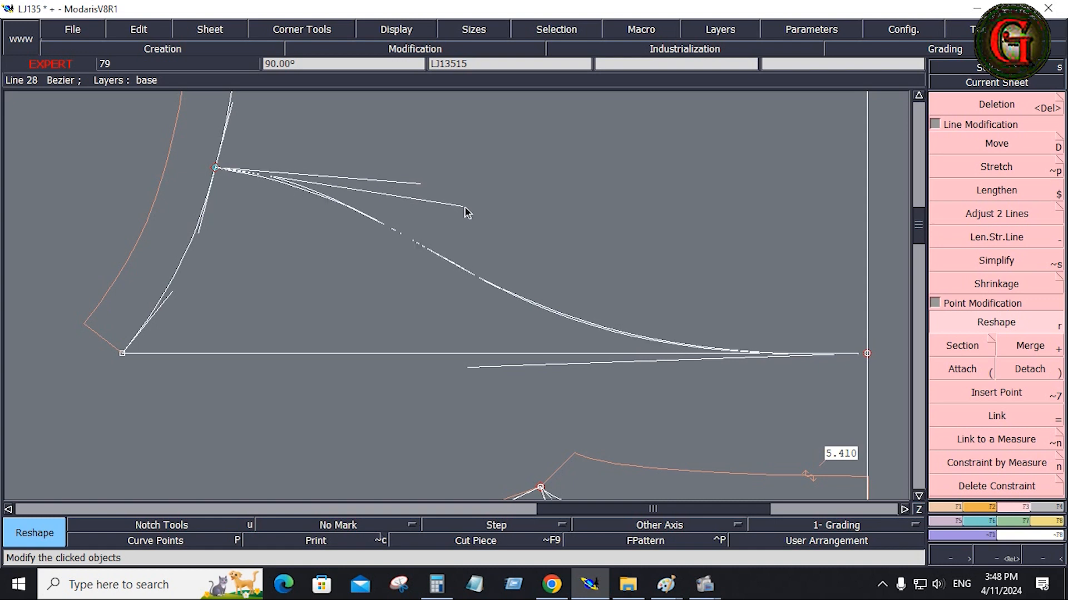
{"action": "left_click", "coordinate": [520, 222]}
- Add a dynamic length measurement along the hood neckline curve from the 18-inch point to the vertical hood line
{"action": "key", "text": "l"}
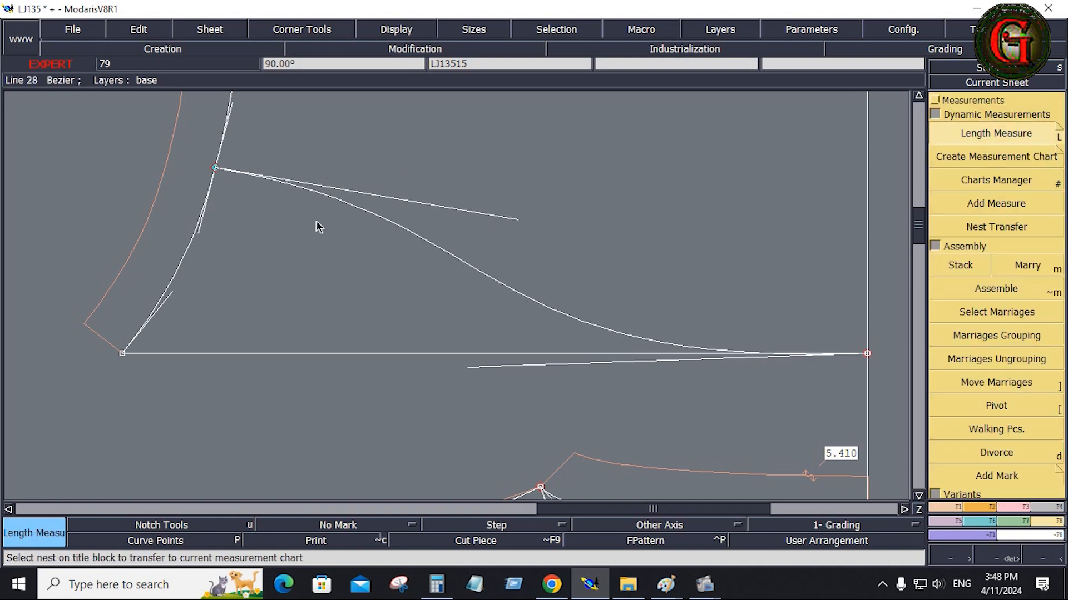
{"action": "left_click", "coordinate": [215, 168]}
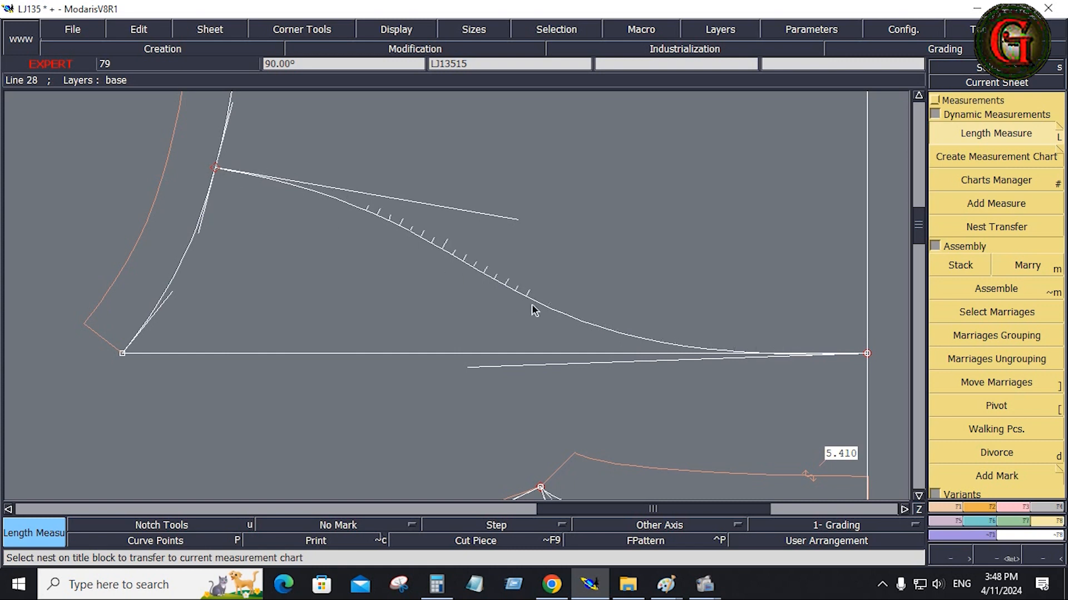
{"action": "left_click", "coordinate": [866, 354]}
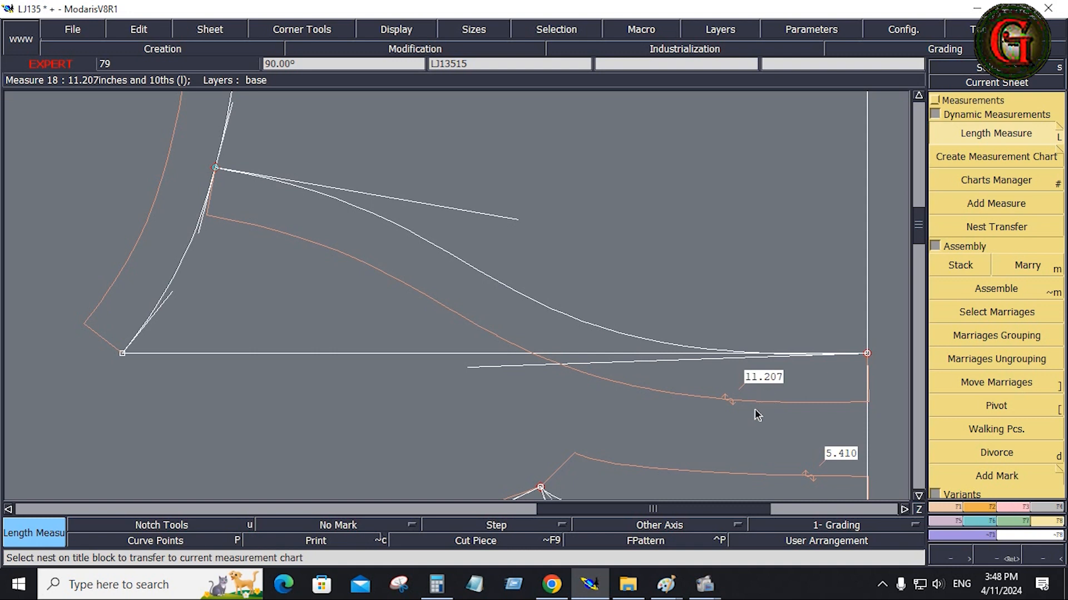
- Check the hood measurements in the Paint spec sheet and the combined body neckline length in Calculator, returning to Modaris
{"action": "left_click", "coordinate": [707, 590]}
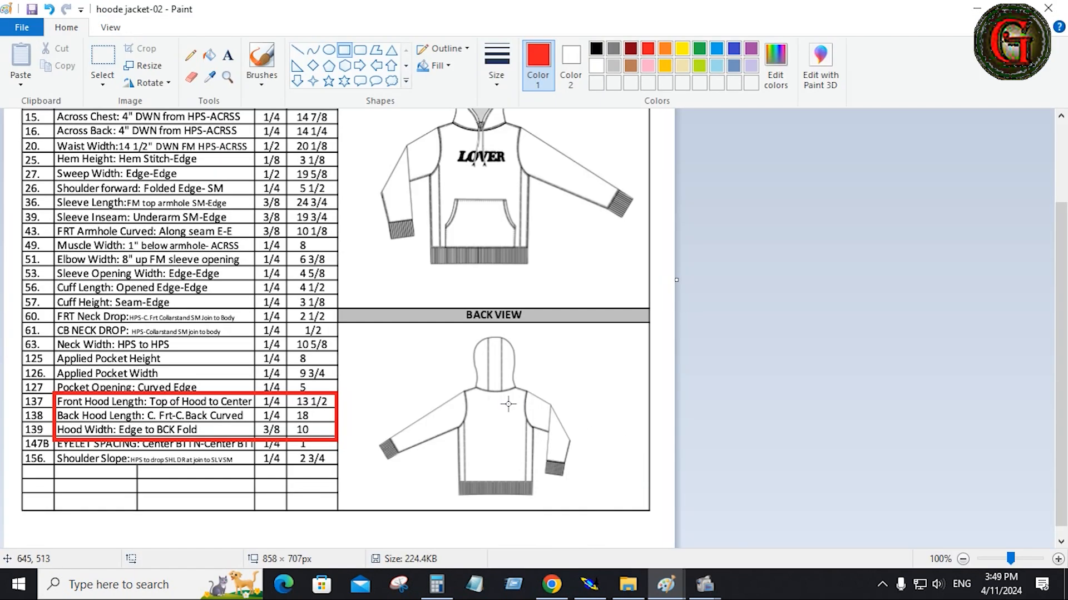
{"action": "left_click", "coordinate": [442, 587]}
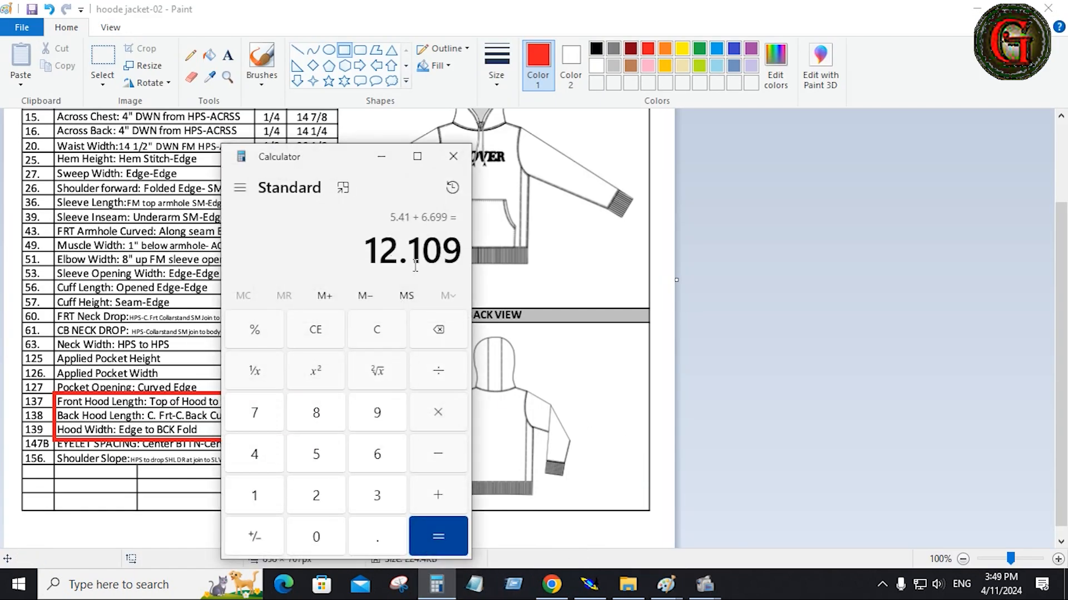
{"action": "left_click", "coordinate": [381, 156]}
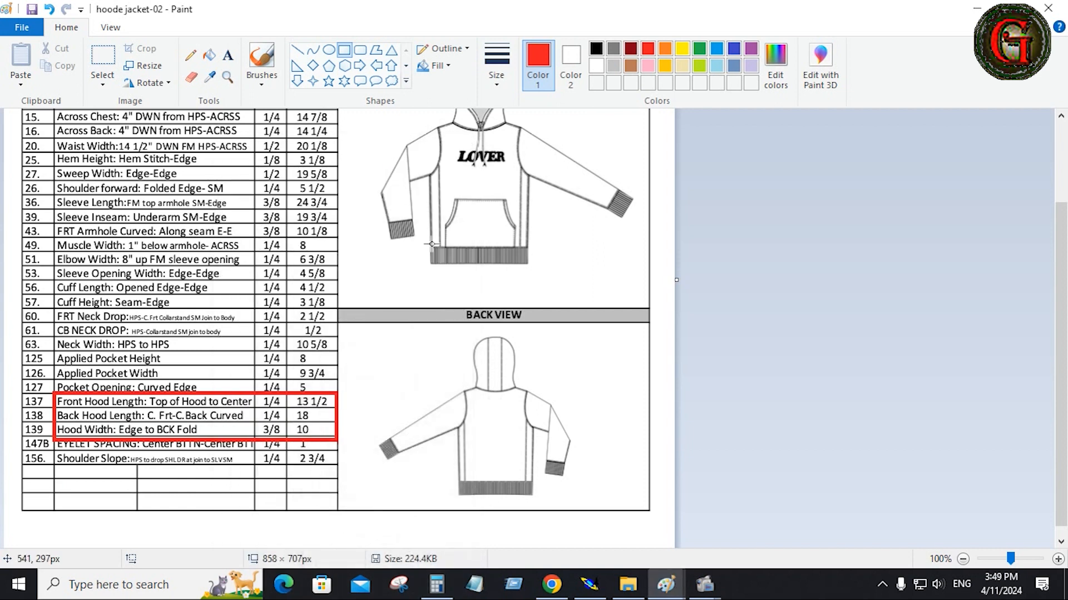
{"action": "left_click", "coordinate": [589, 584]}
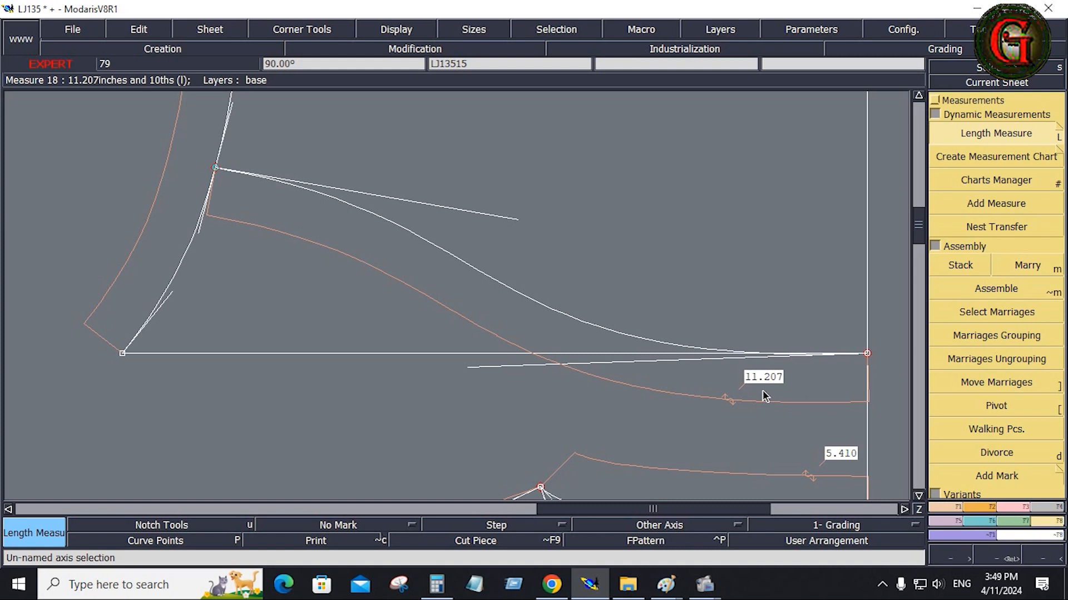
- Reshape the hood neckline curve, flattening its lower tangent and sliding its start along the hood curve until it measures about 11.007 inches
{"action": "key", "text": "r"}
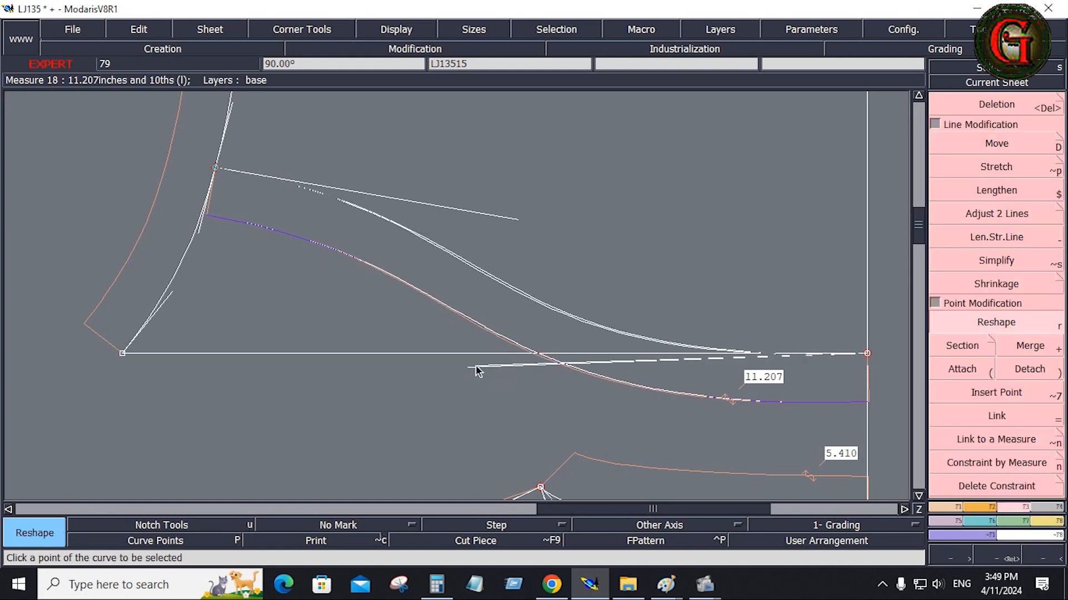
{"action": "left_click", "coordinate": [513, 355]}
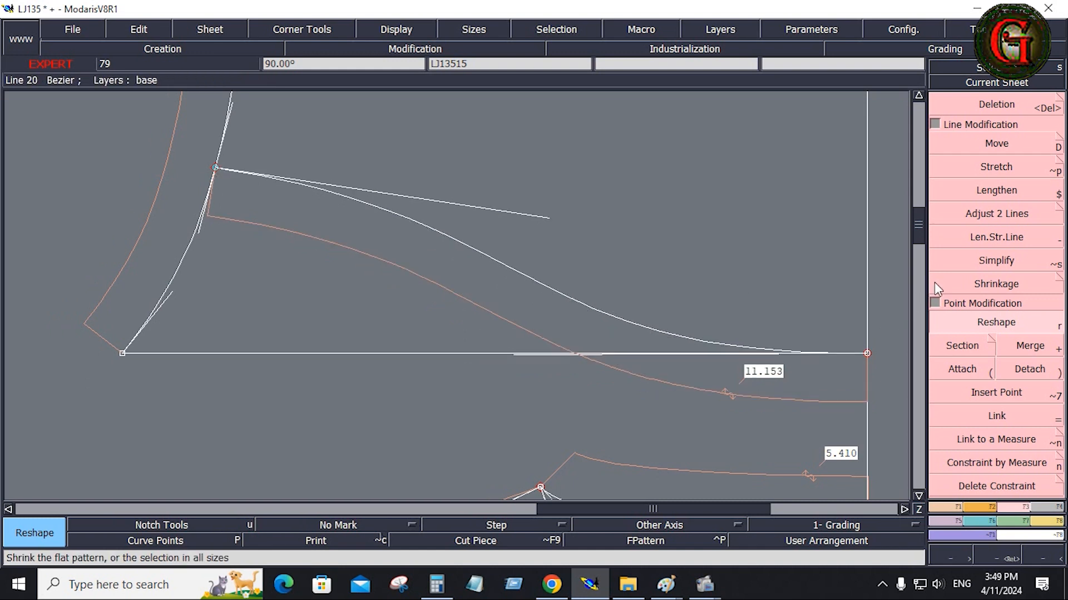
{"action": "left_click", "coordinate": [217, 171]}
{"action": "left_click", "coordinate": [226, 173]}
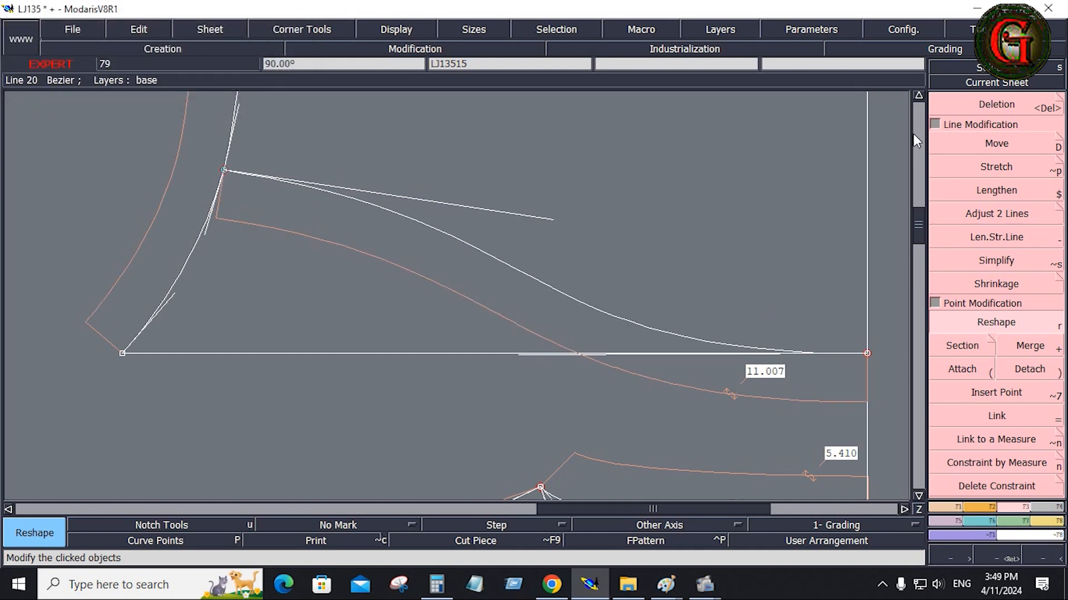
- Measure the length of the hood curve from the top of the vertical hood line to the start of the neckline
{"action": "left_click", "coordinate": [919, 96]}
{"action": "left_click", "coordinate": [920, 96]}
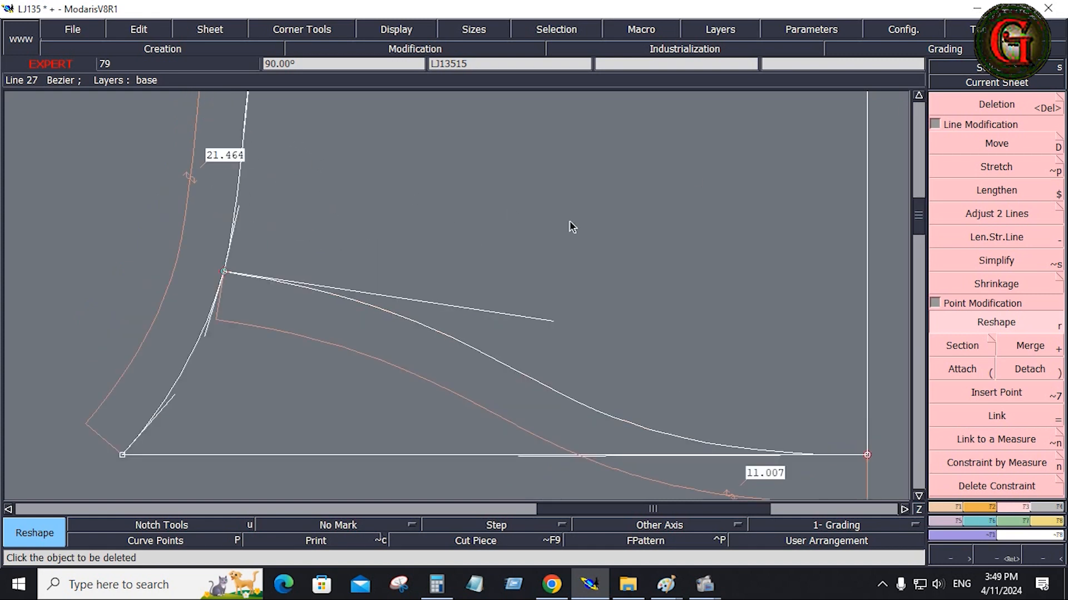
{"action": "key", "text": "Home"}
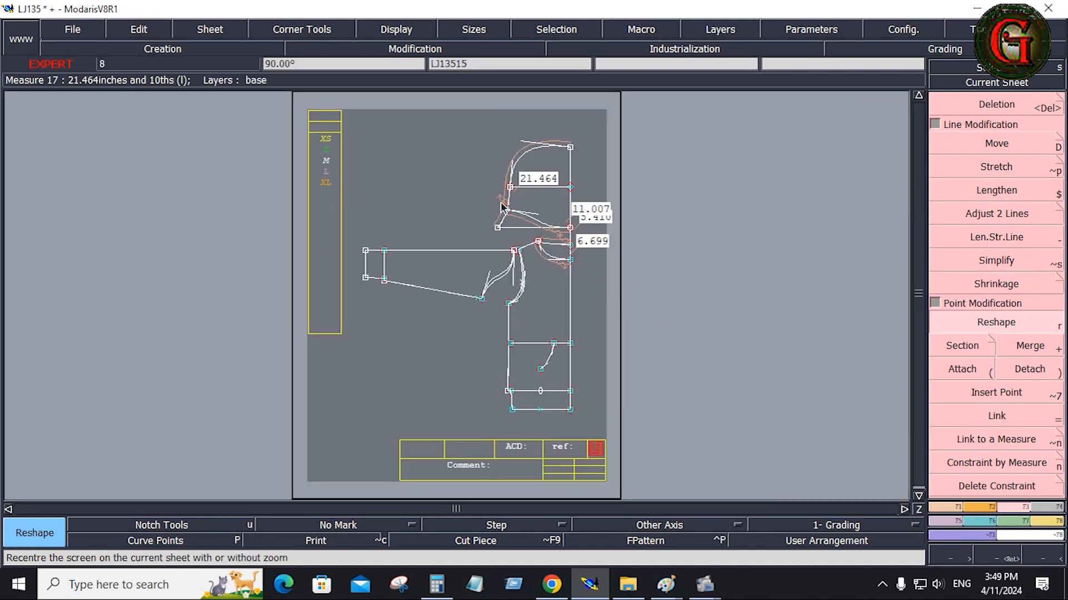
{"action": "key", "text": "Return"}
{"action": "left_click_drag", "start_coordinate": [464, 120], "coordinate": [584, 246]}
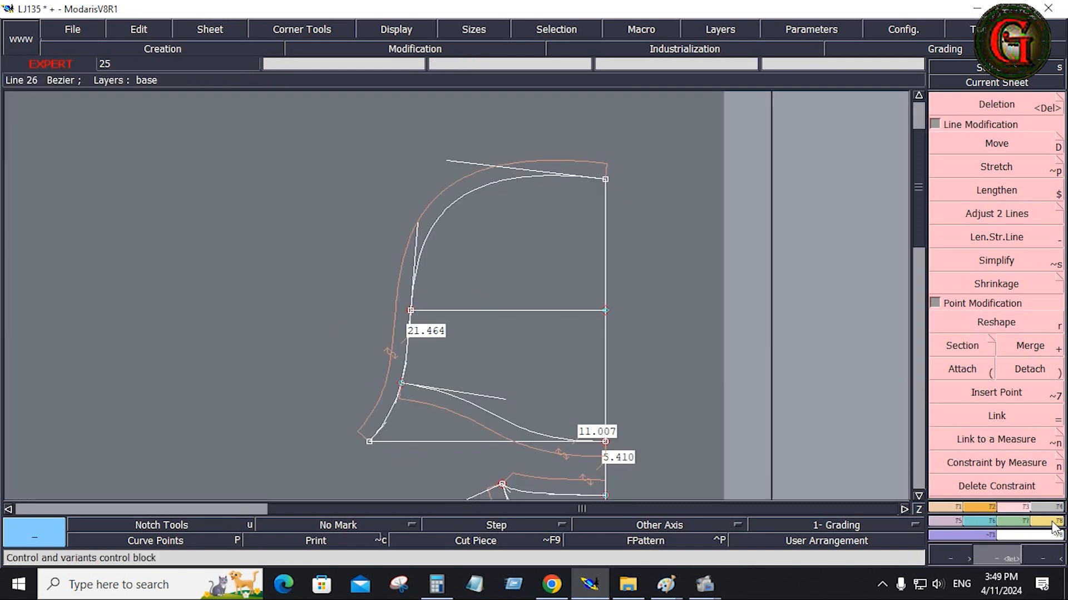
{"action": "left_click", "coordinate": [1051, 527]}
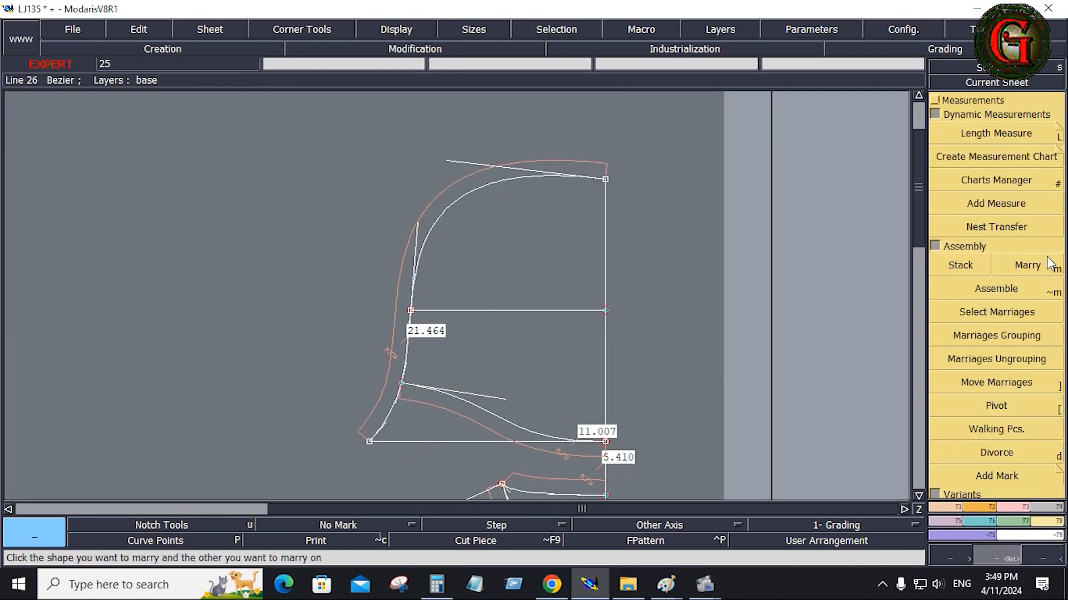
{"action": "left_click", "coordinate": [605, 179]}
{"action": "right_click", "coordinate": [476, 211]}
{"action": "left_click", "coordinate": [476, 211]}
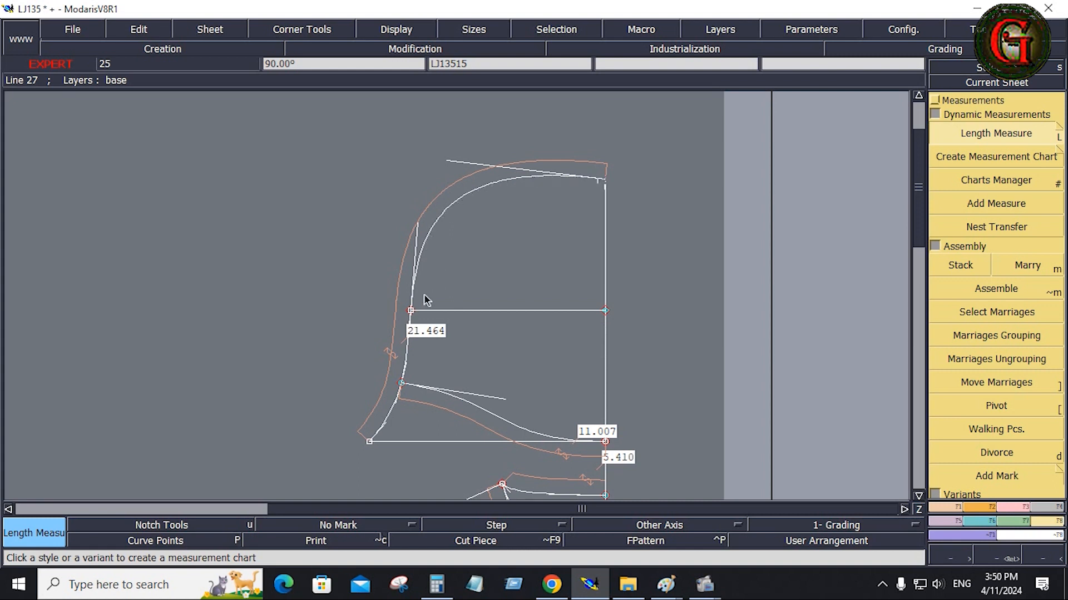
{"action": "left_click", "coordinate": [411, 310]}
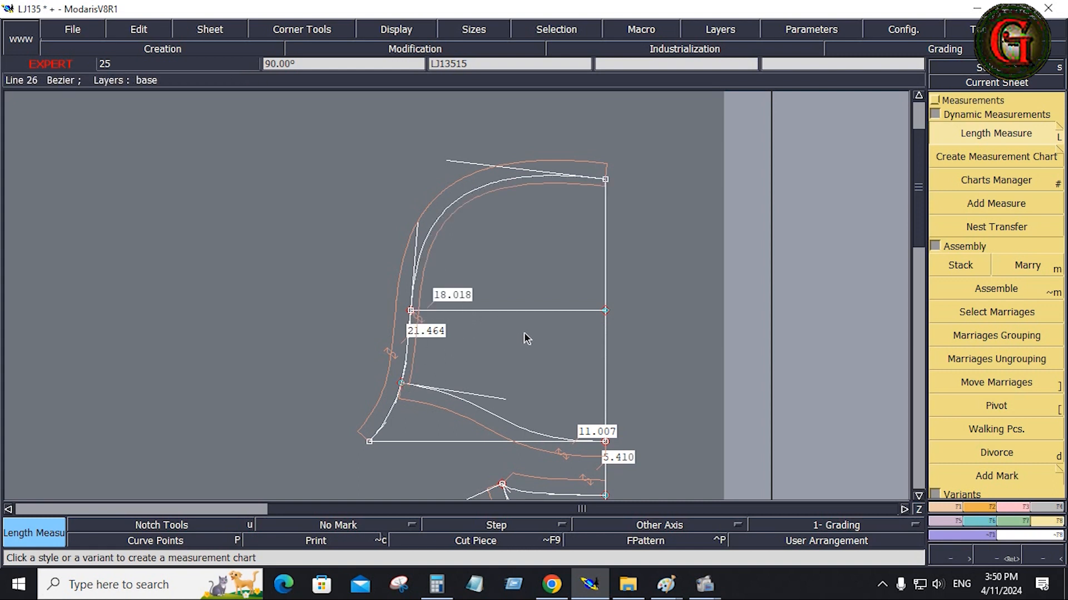
- Delete both length measurements on the hood curve and the one on the hood neckline
{"action": "key", "text": "Delete"}
{"action": "left_click", "coordinate": [397, 301]}
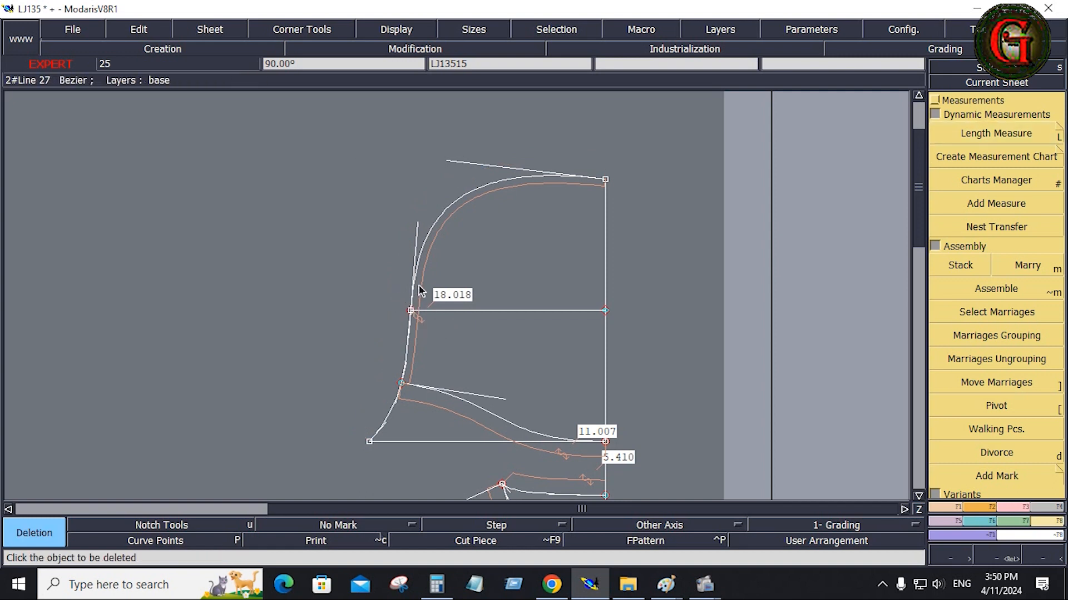
{"action": "left_click", "coordinate": [420, 285]}
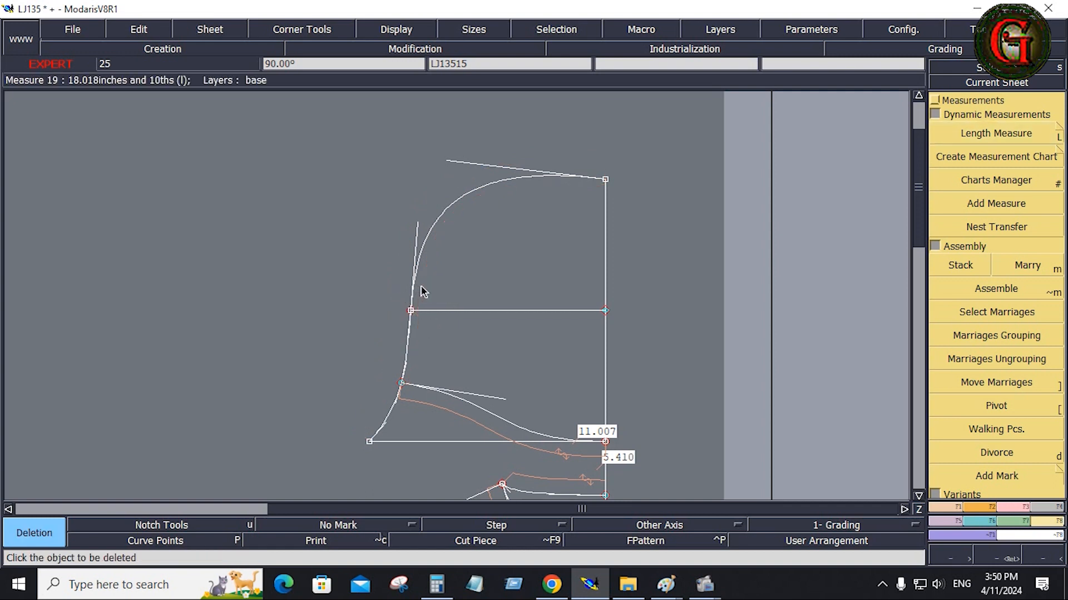
{"action": "left_click", "coordinate": [453, 415]}
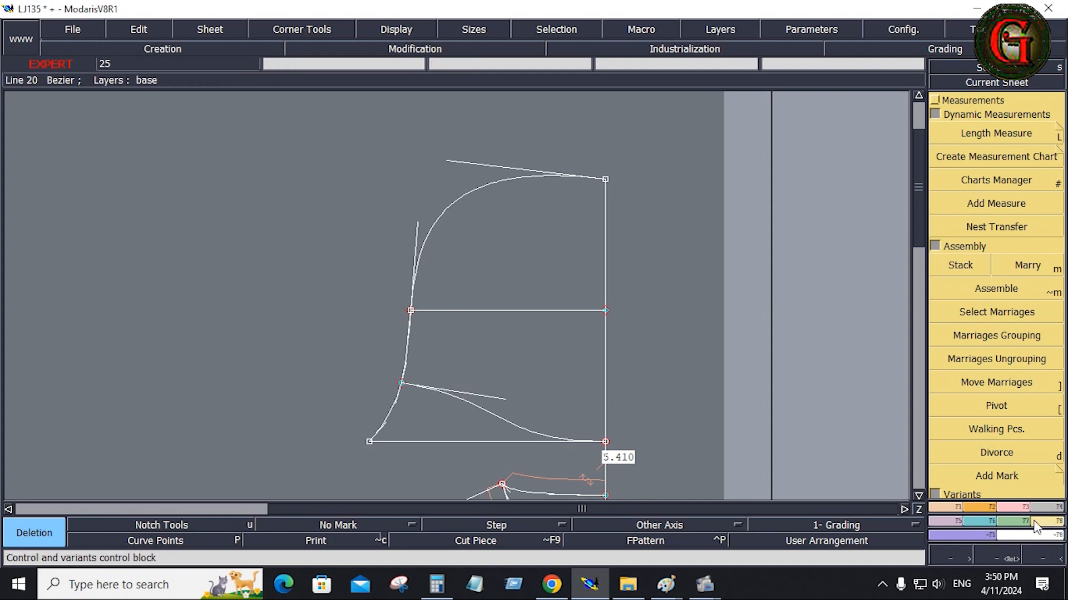
- Trim the hood curve at the neckline with Adjust 2 Lines and delete the horizontal base line under the hood
{"action": "left_click", "coordinate": [1020, 506]}
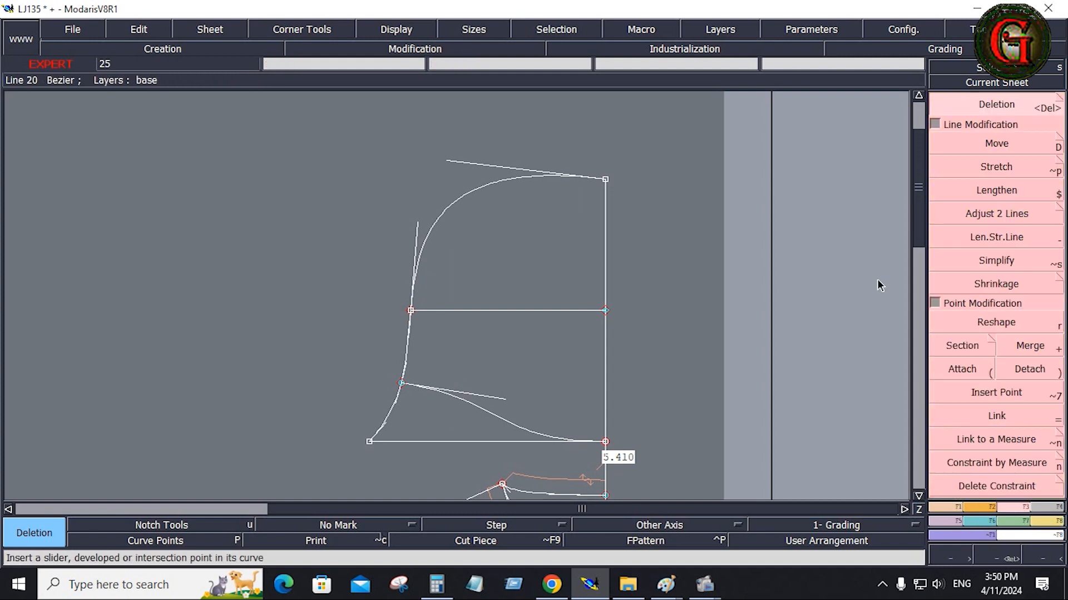
{"action": "left_click", "coordinate": [993, 218]}
{"action": "left_click", "coordinate": [409, 343]}
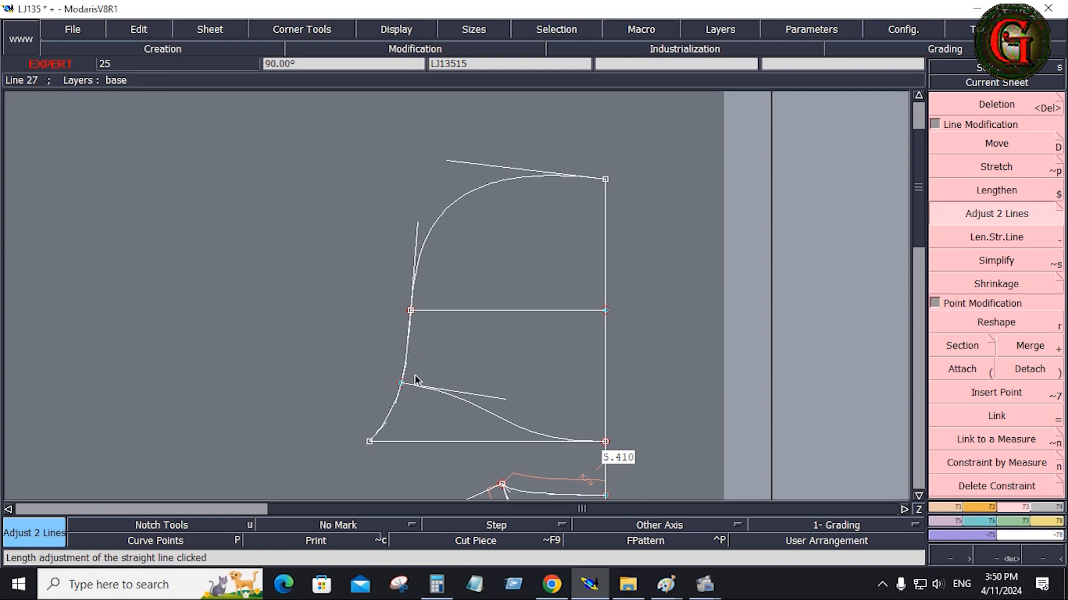
{"action": "left_click", "coordinate": [419, 386]}
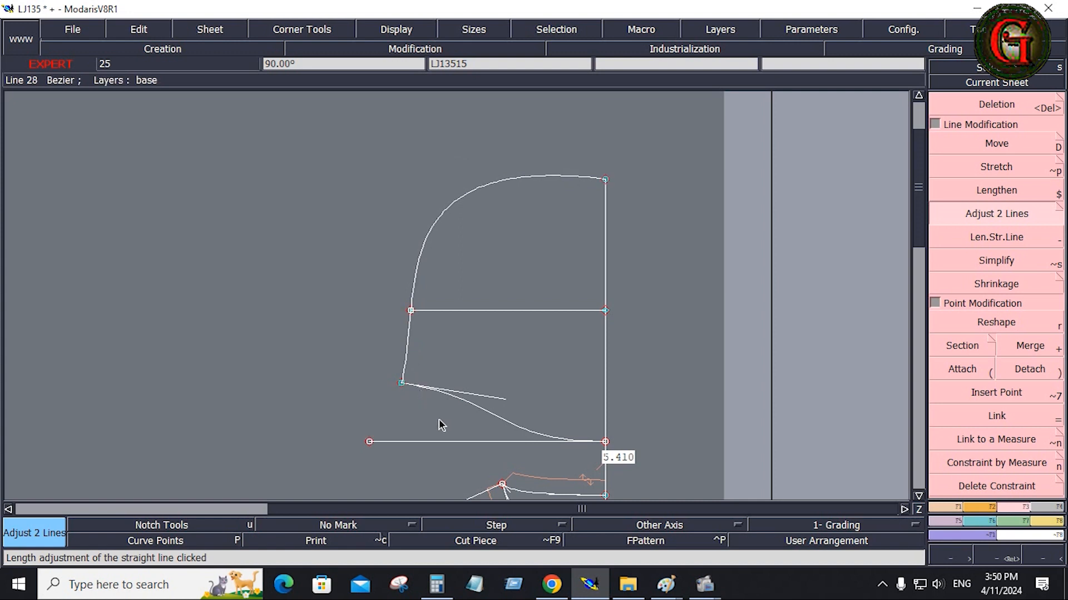
{"action": "key", "text": "Delete"}
{"action": "left_click", "coordinate": [470, 442]}
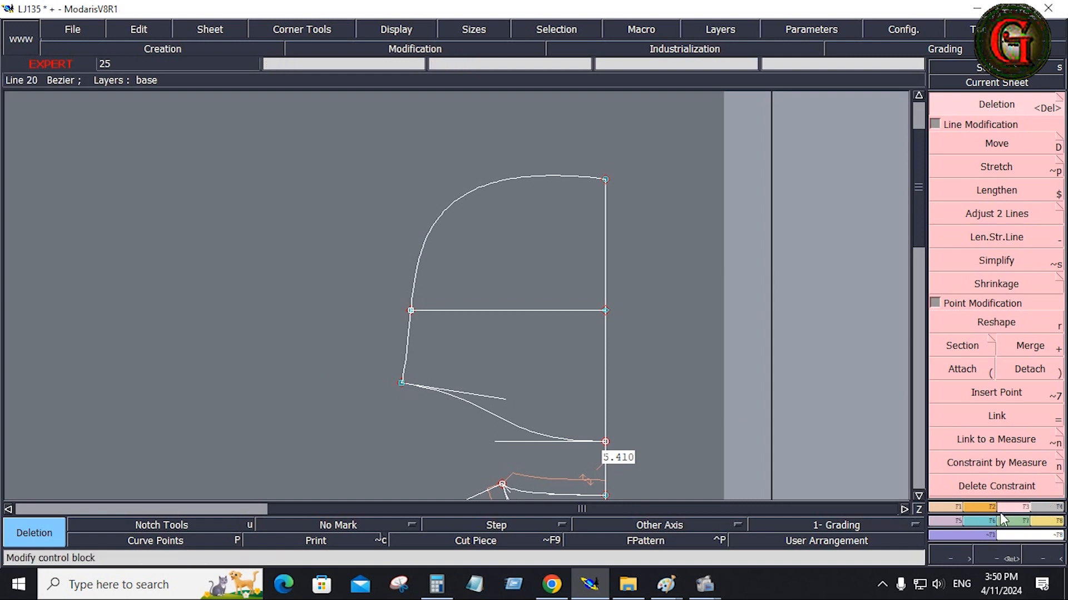
- Lengthen the hood neckline in a straight line outward past the lower end of the hood curve using Len.Str.Line
{"action": "left_click", "coordinate": [950, 509]}
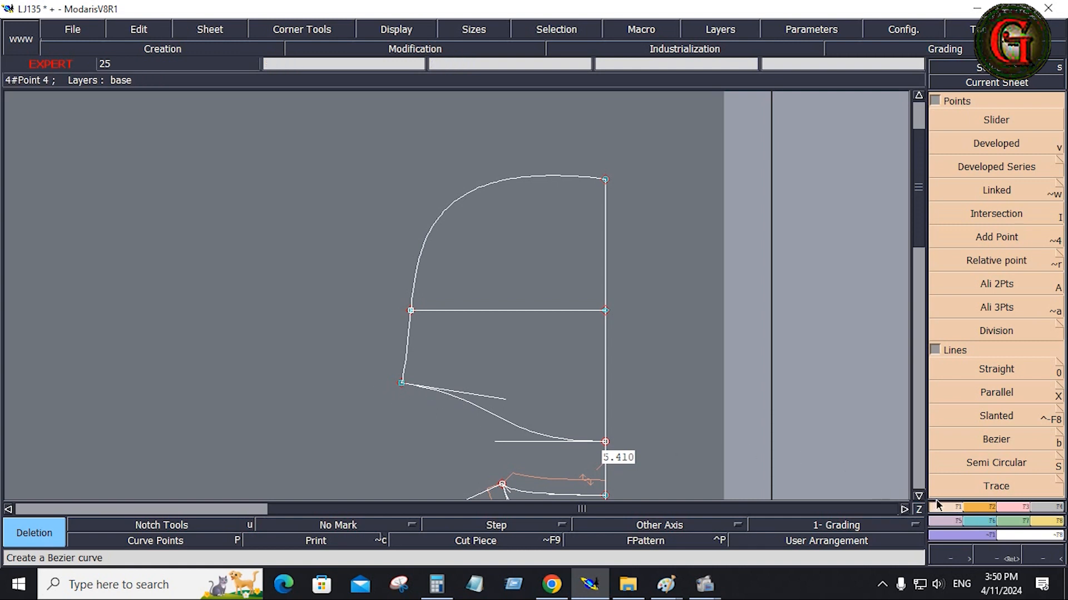
{"action": "left_click", "coordinate": [1013, 507]}
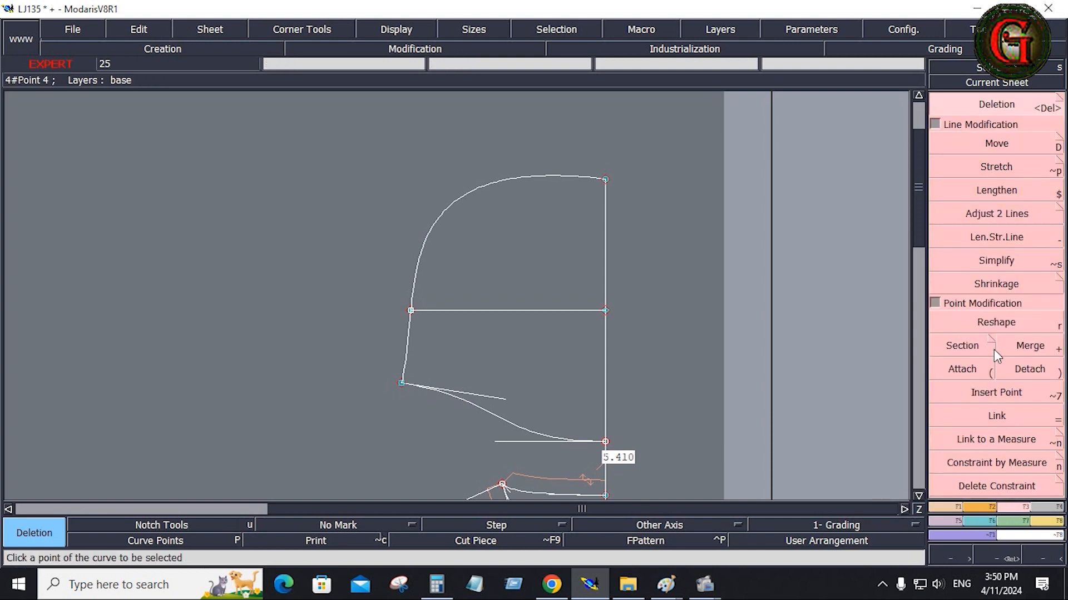
{"action": "left_click", "coordinate": [986, 236]}
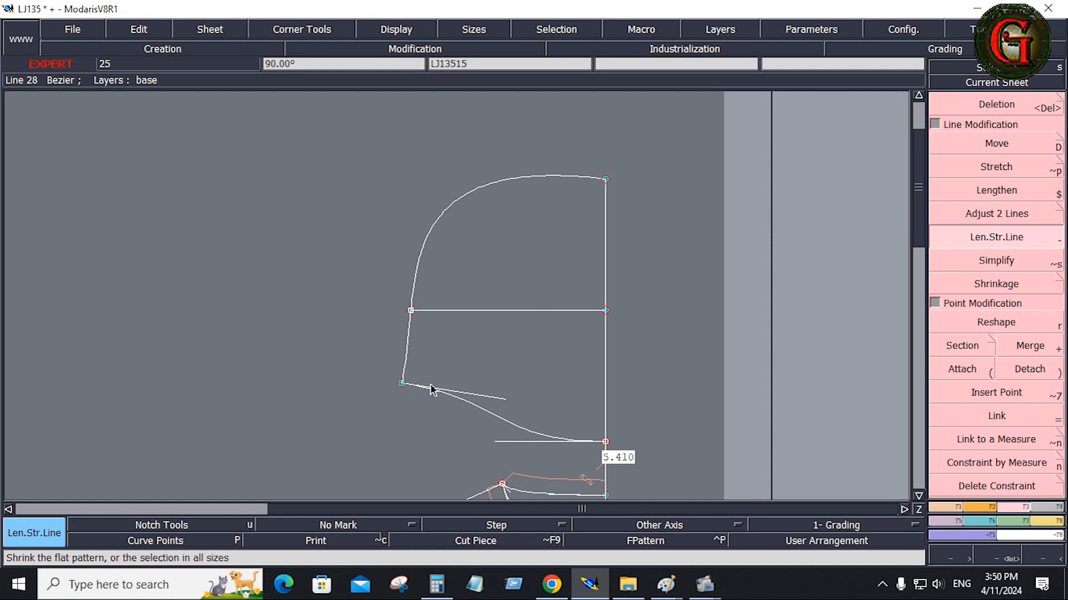
{"action": "left_click", "coordinate": [426, 387]}
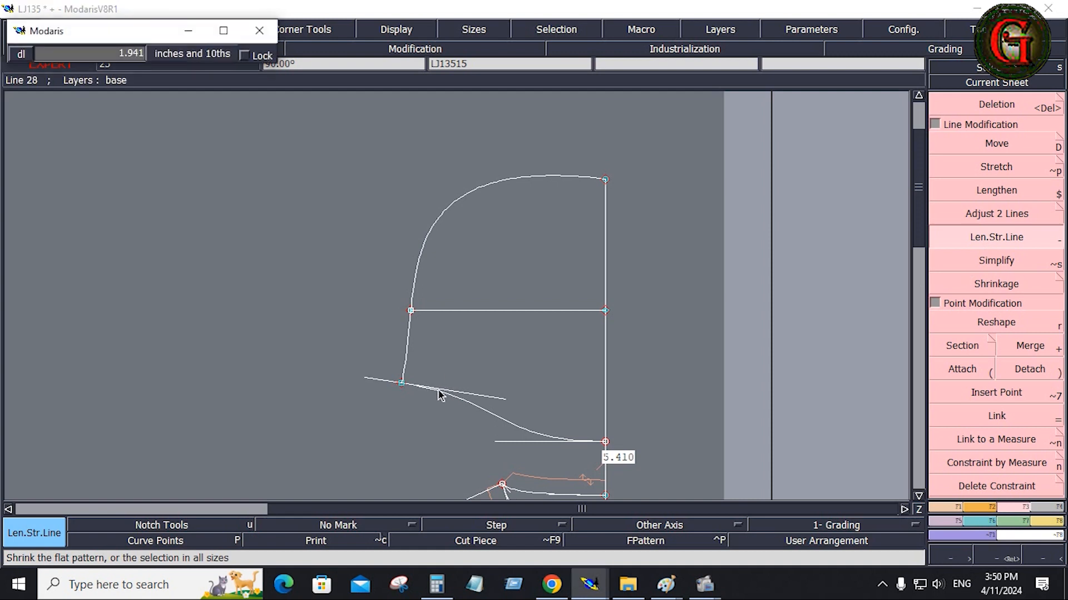
{"action": "key", "text": "Down"}
{"action": "key", "text": "Return"}
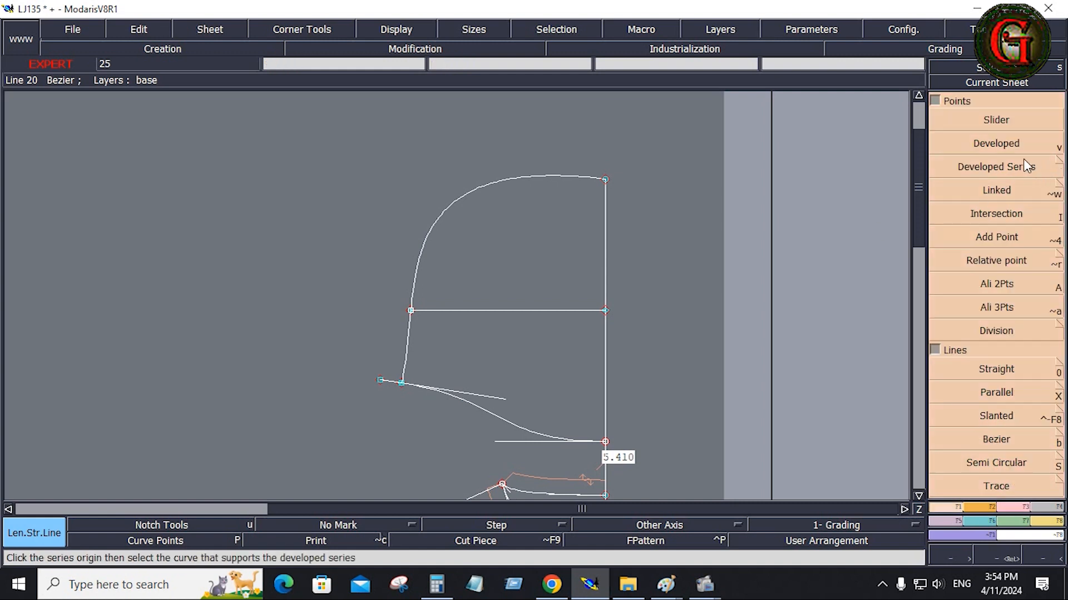
- Add a developed point on the vertical hood line, 1.5 inches below its top end
{"action": "left_click", "coordinate": [1018, 146]}
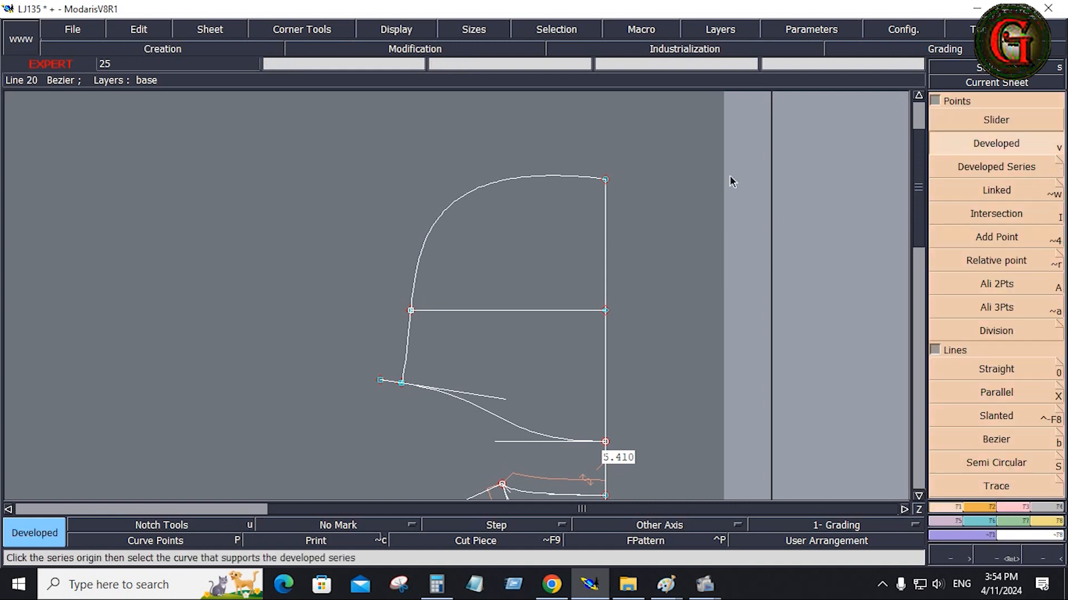
{"action": "left_click", "coordinate": [605, 208]}
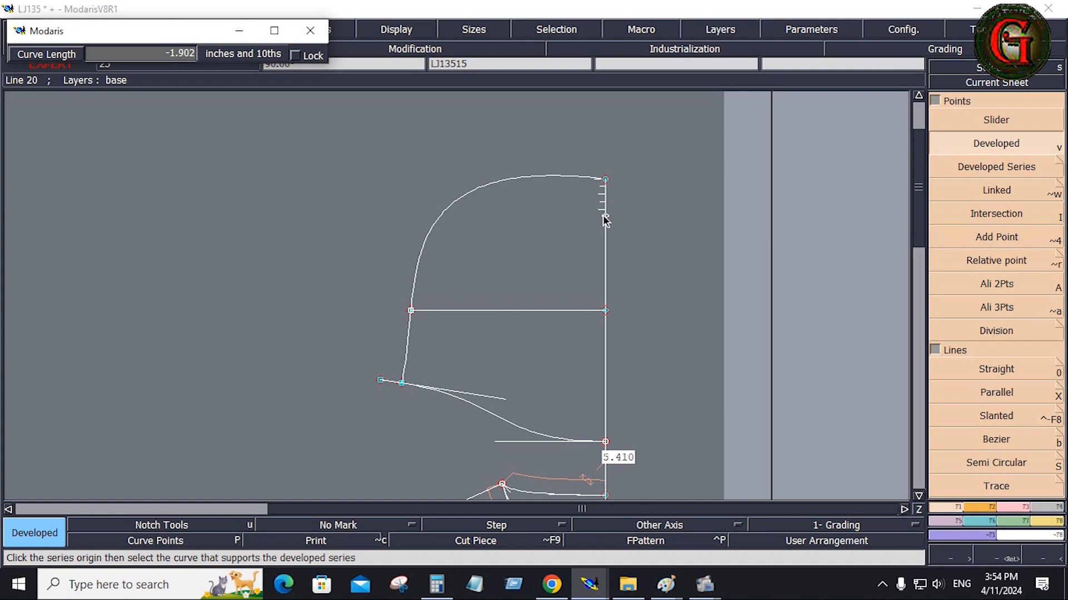
{"action": "key", "text": "Down"}
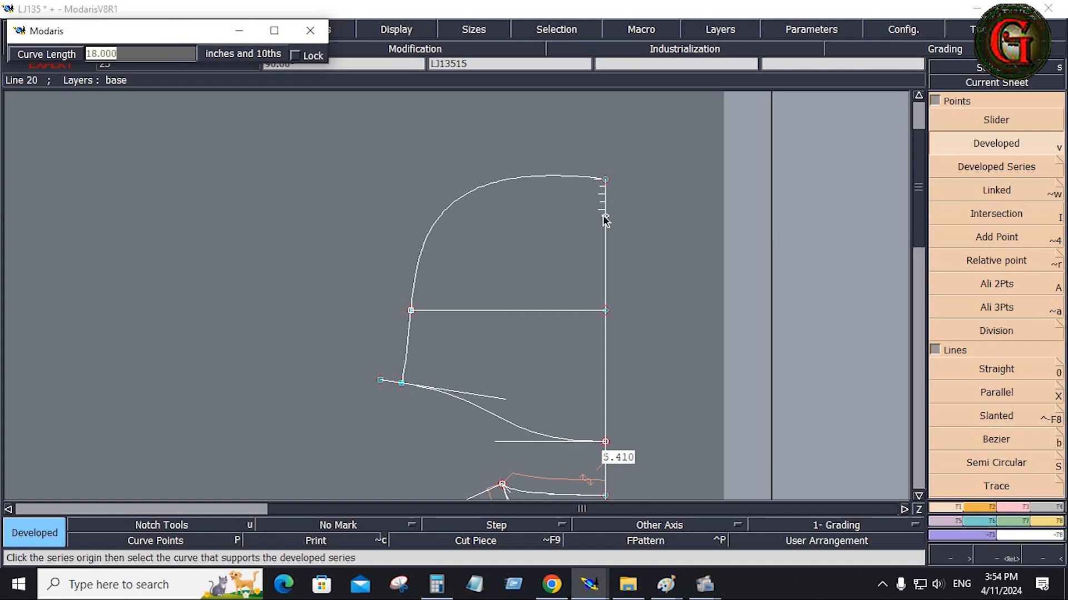
{"action": "type", "text": "-1.500"}
{"action": "key", "text": "Return"}
- Draw a Bezier line from the 1.5-inch point to the corner where the hood curve meets the neckline
{"action": "left_click", "coordinate": [996, 369]}
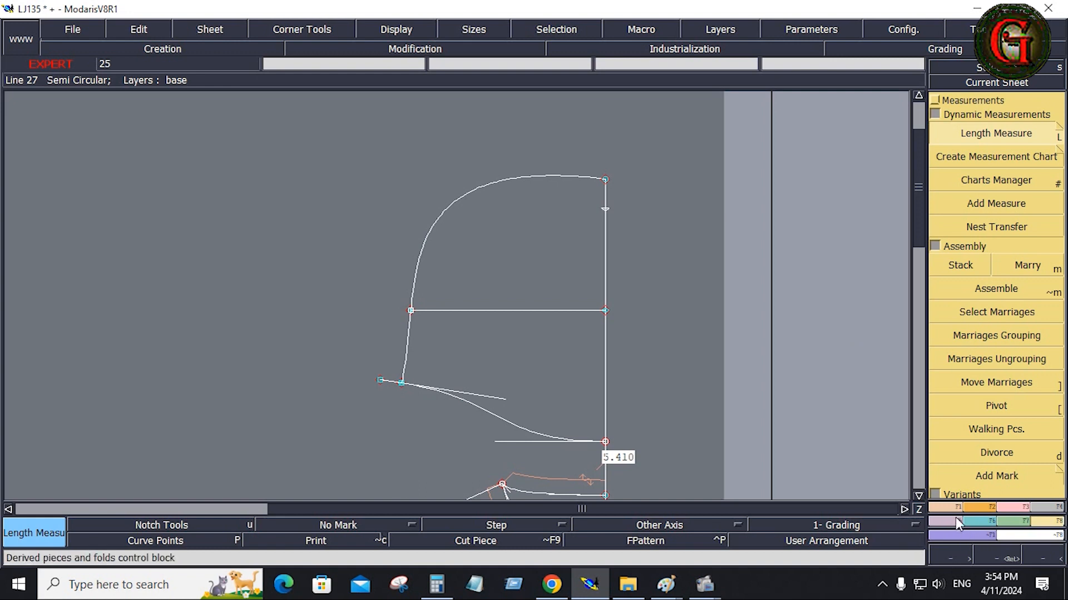
{"action": "left_click", "coordinate": [943, 506]}
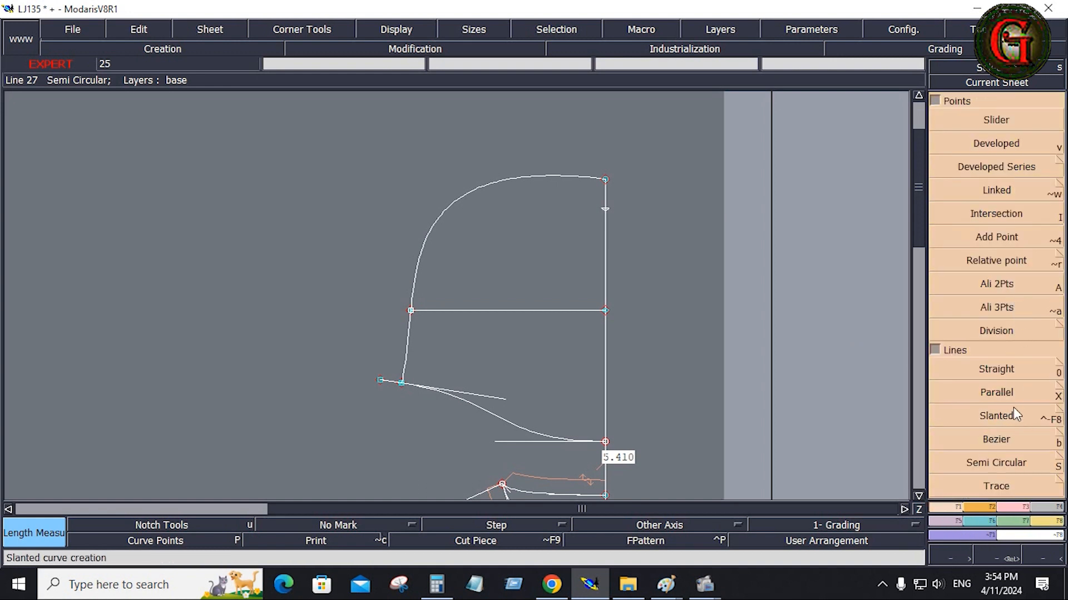
{"action": "left_click", "coordinate": [1001, 439]}
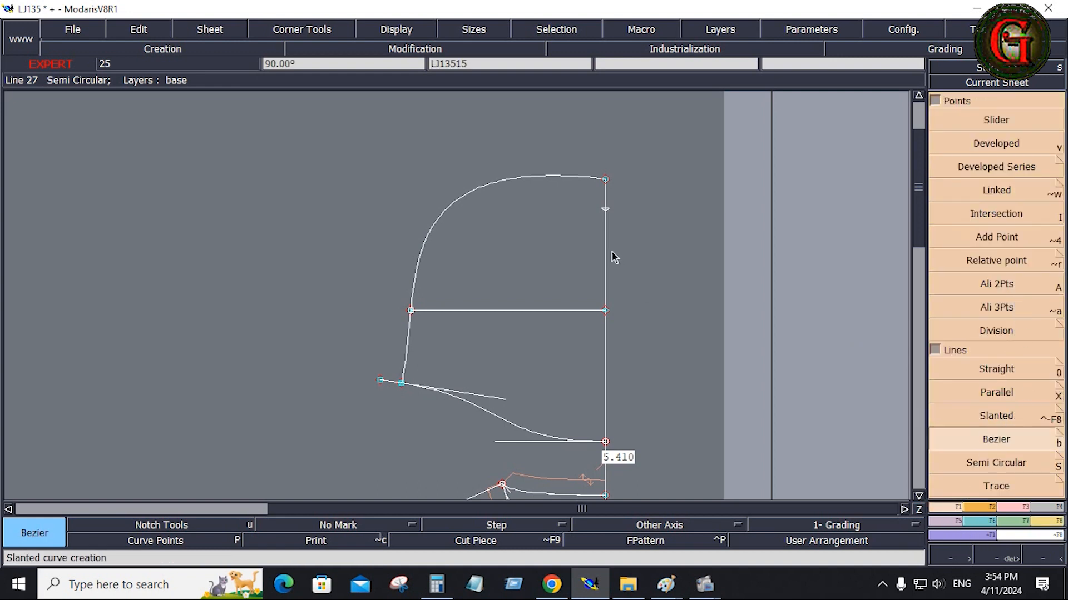
{"action": "left_click", "coordinate": [606, 205]}
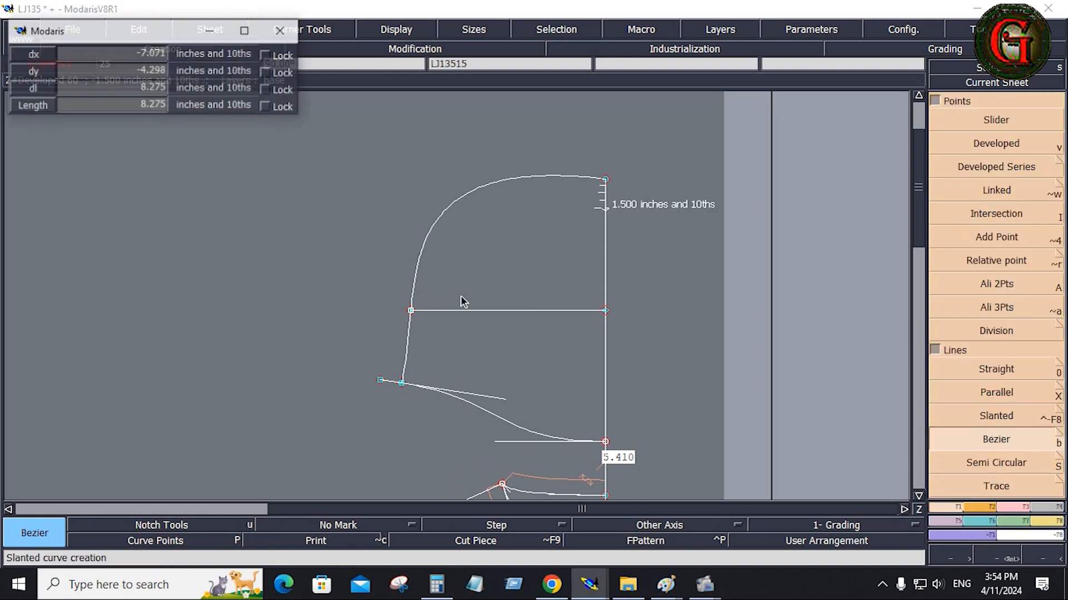
{"action": "left_click", "coordinate": [402, 383]}
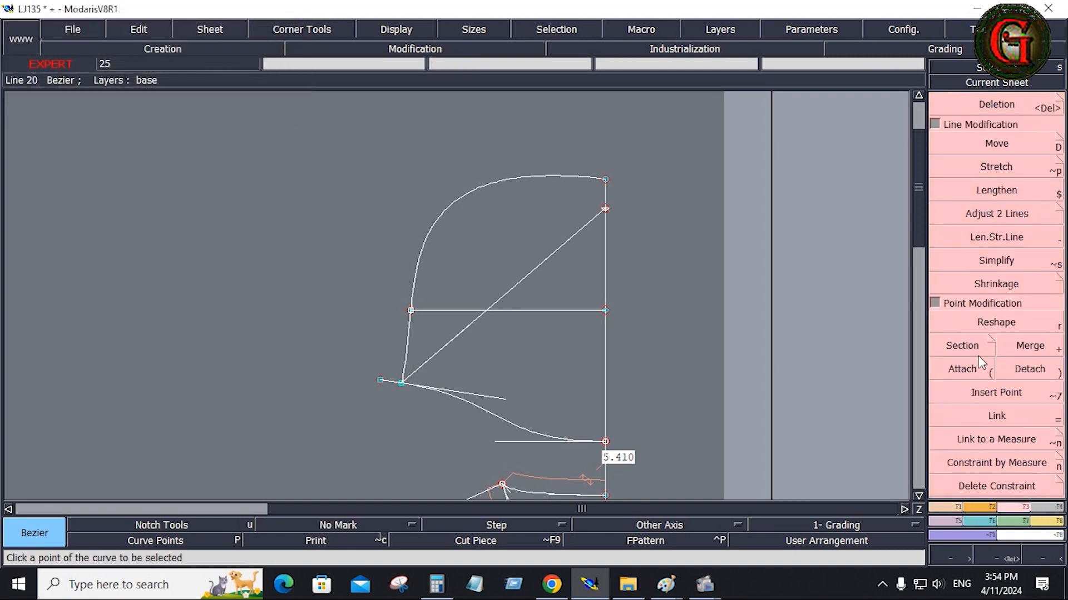
- Reshape the straight inner Bezier line into a rounded hood curve by pulling its tangent handles toward the outer hood curve
{"action": "left_click", "coordinate": [994, 323]}
{"action": "left_click", "coordinate": [538, 266]}
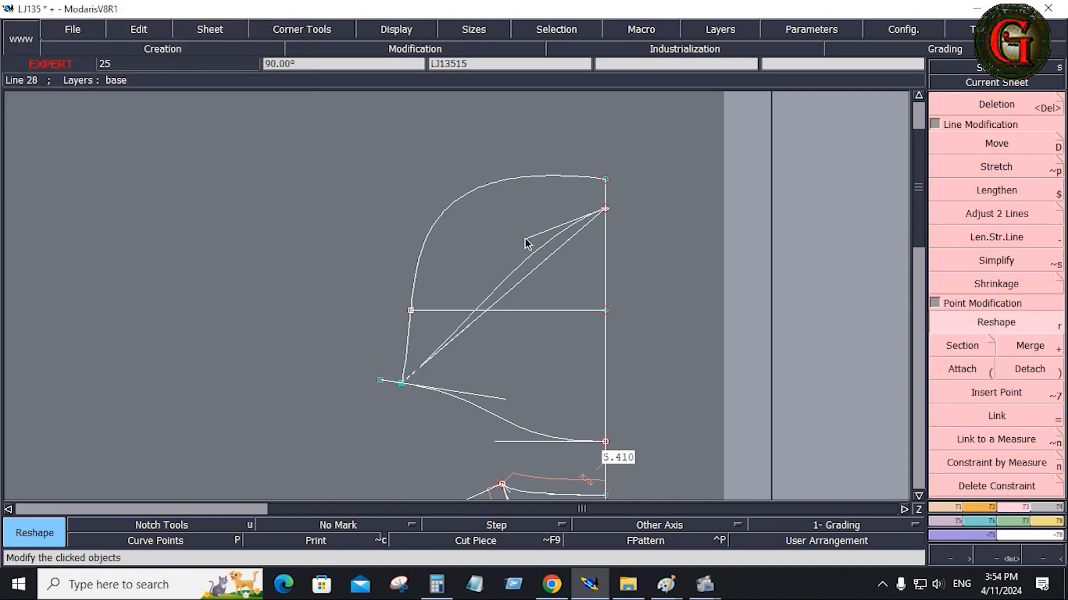
{"action": "left_click", "coordinate": [480, 211]}
{"action": "left_click", "coordinate": [466, 333]}
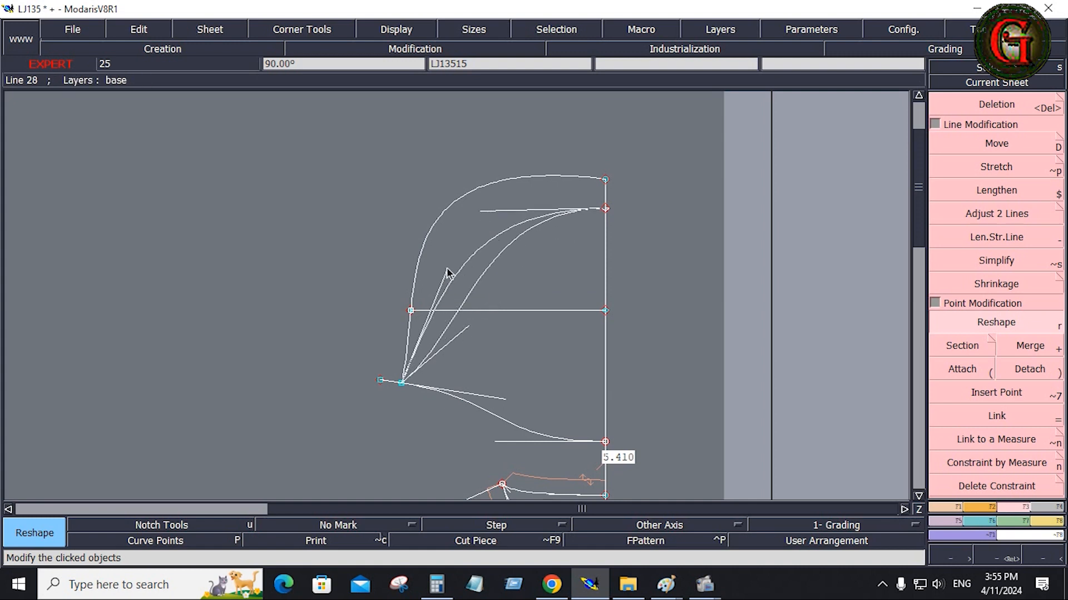
{"action": "left_click", "coordinate": [409, 230]}
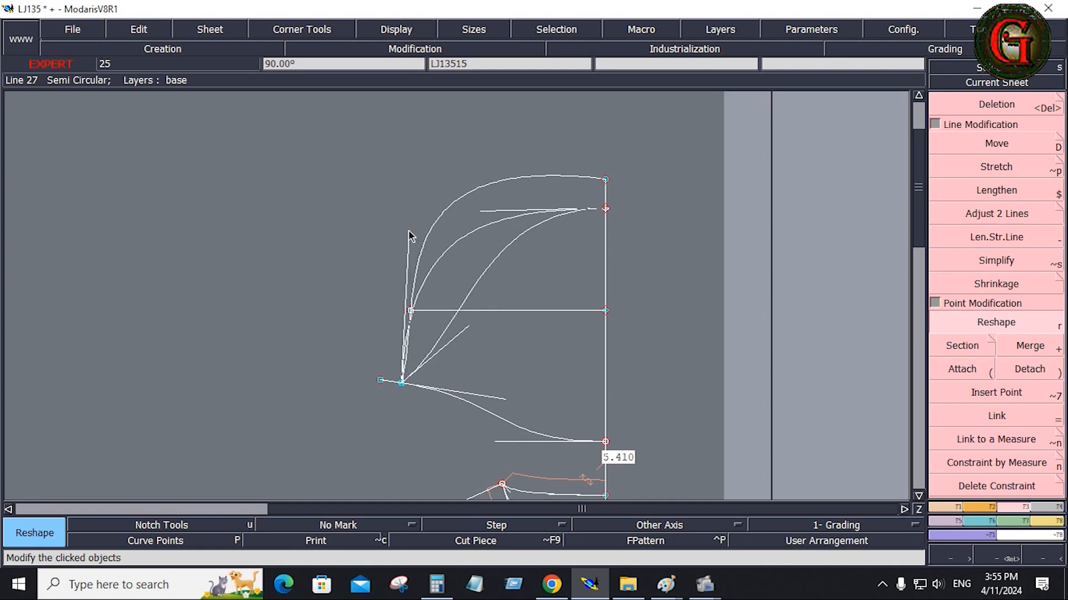
{"action": "left_click", "coordinate": [481, 213]}
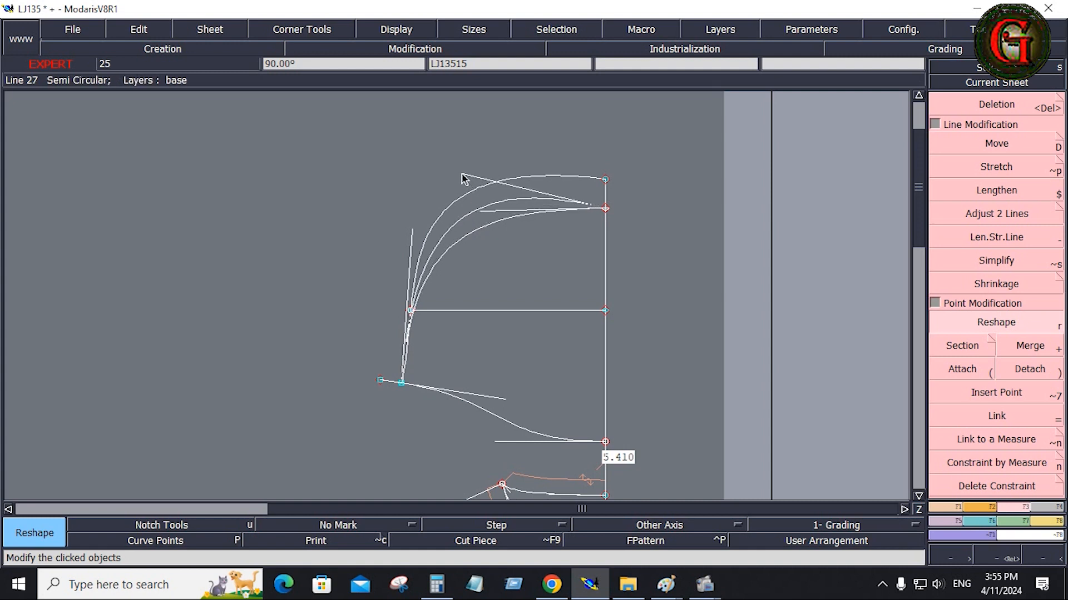
{"action": "left_click", "coordinate": [462, 175]}
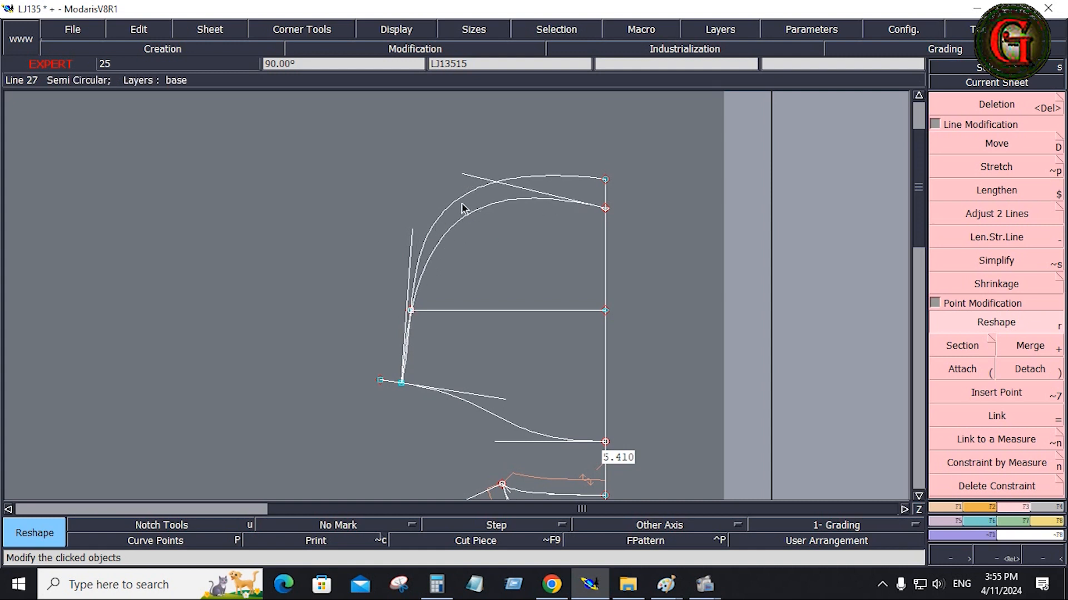
- Refine the inner hood curve with Reshape, lengthening its upper tangent and moving the lower tangent inward from the outer curve
{"action": "left_click", "coordinate": [409, 242]}
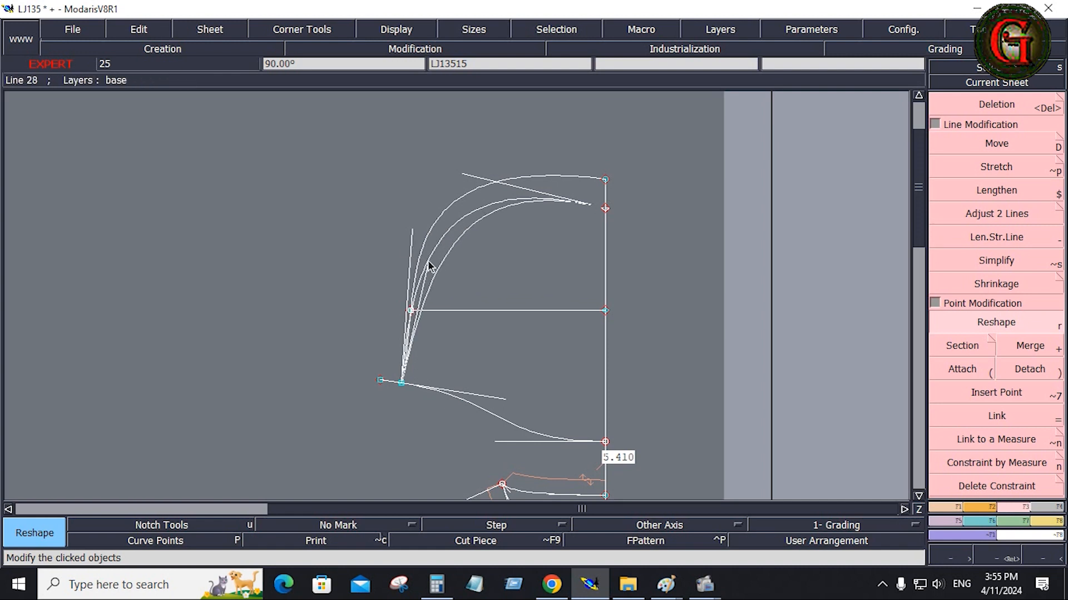
{"action": "left_click", "coordinate": [428, 262]}
{"action": "left_click", "coordinate": [462, 175]}
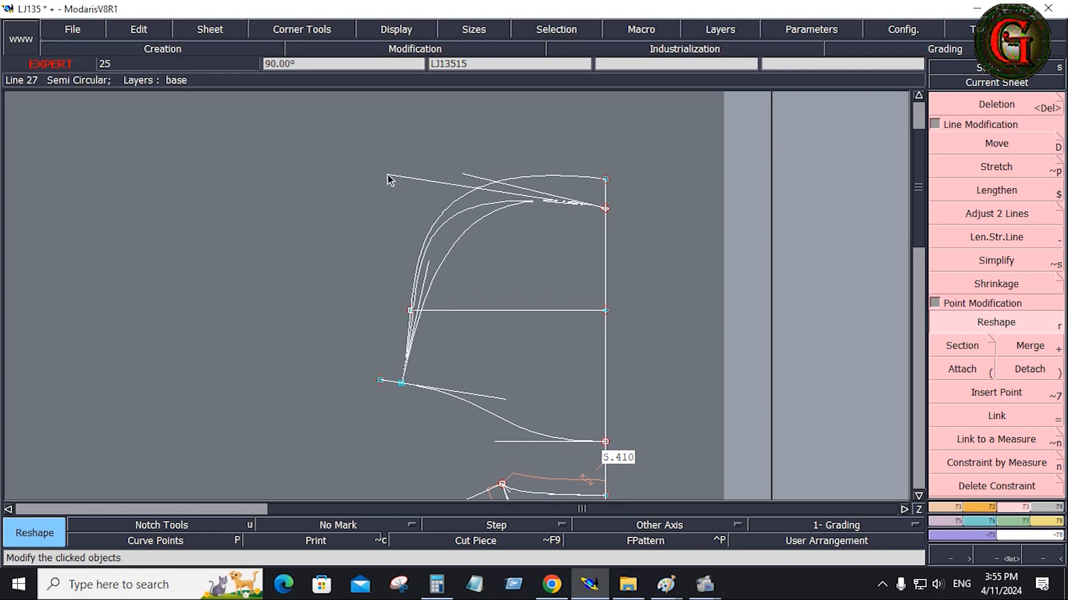
{"action": "left_click", "coordinate": [400, 182]}
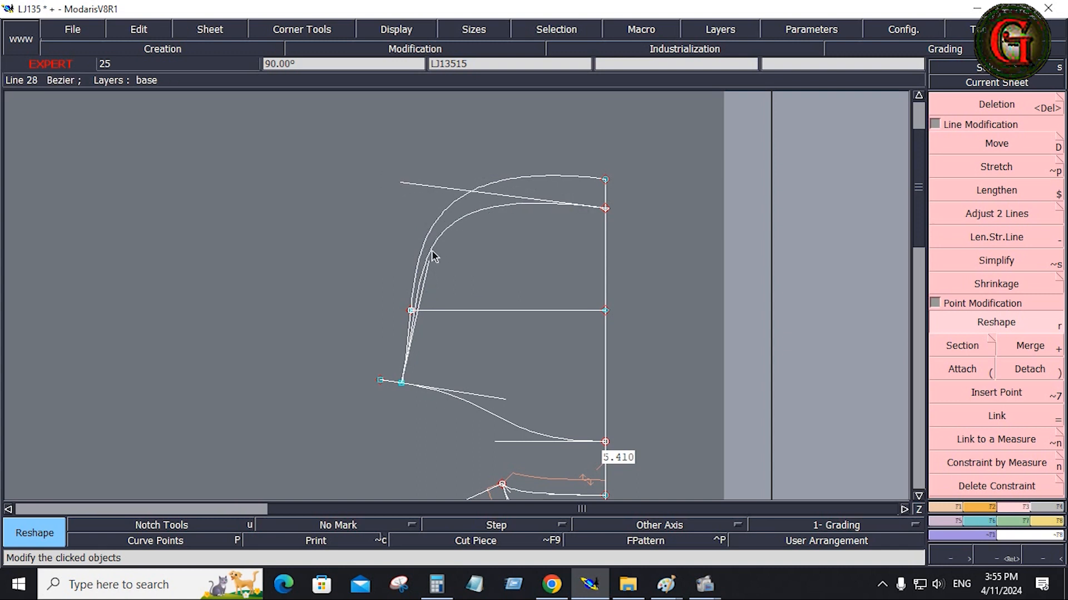
{"action": "left_click", "coordinate": [430, 269]}
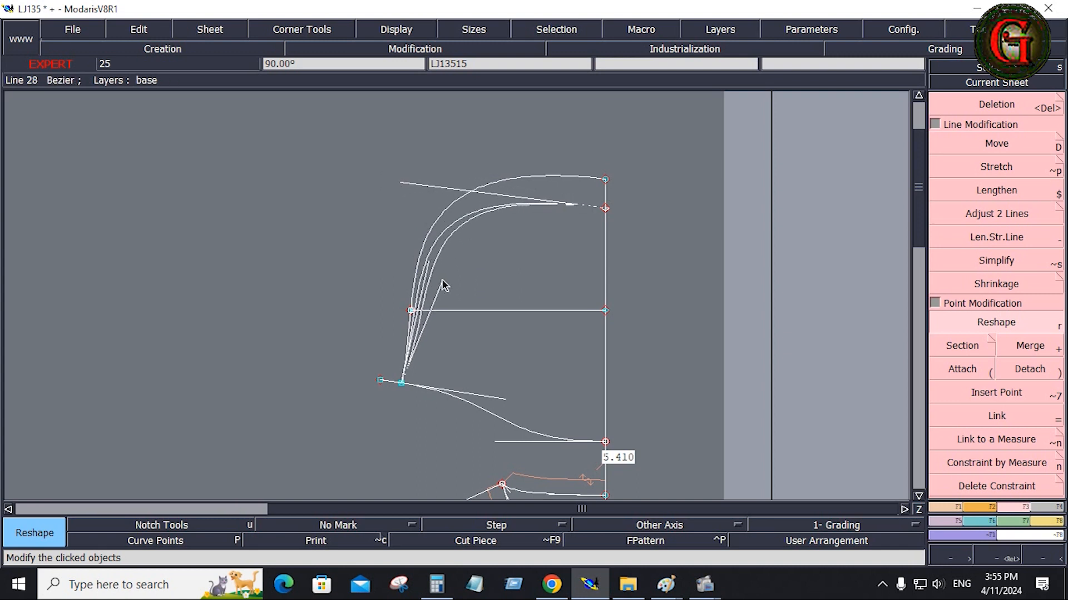
{"action": "left_click", "coordinate": [439, 276]}
{"action": "left_click", "coordinate": [404, 182]}
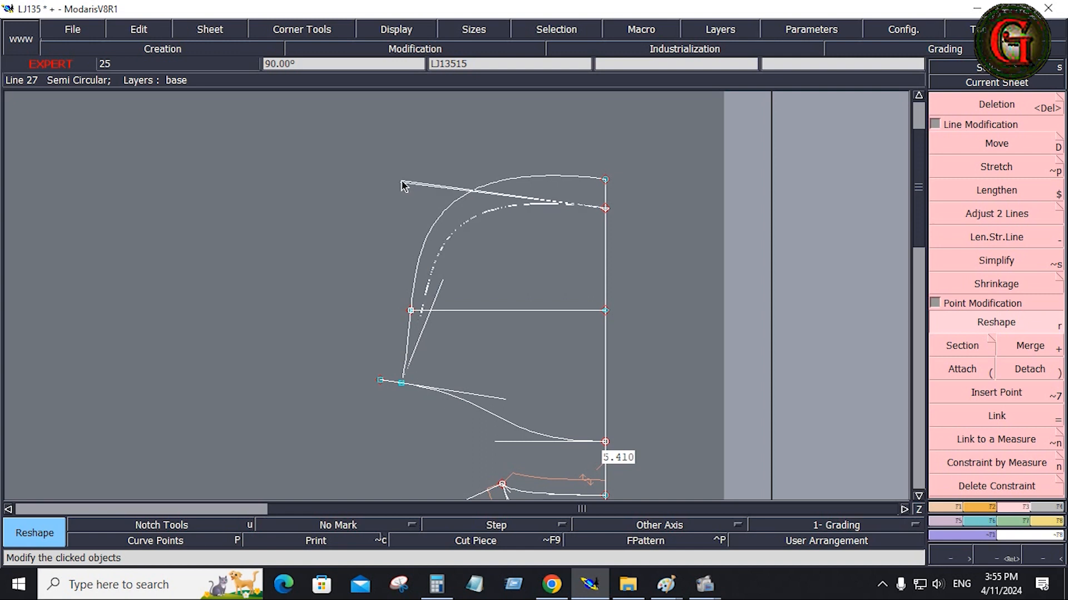
{"action": "left_click", "coordinate": [399, 179]}
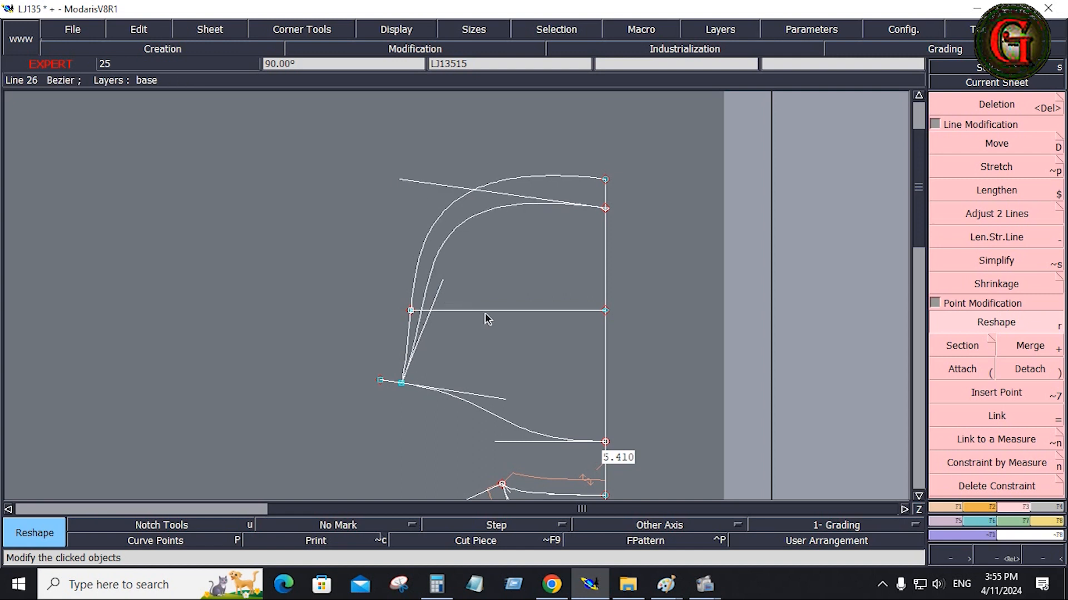
- Reshape the lower part of the inner curve further inward and slightly raise its upper tangent handle
{"action": "left_click", "coordinate": [441, 290]}
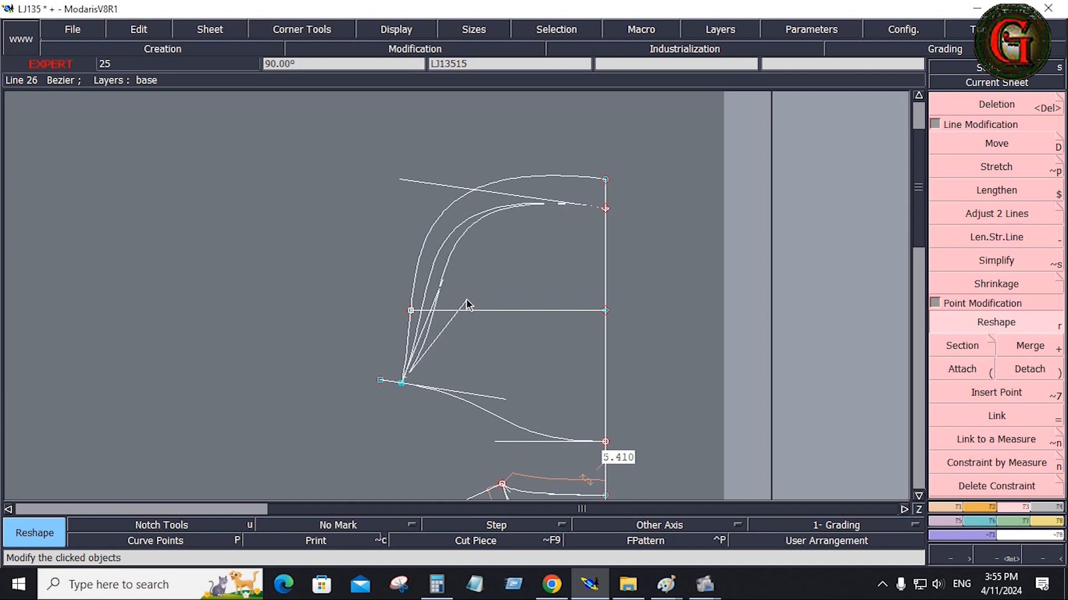
{"action": "left_click", "coordinate": [464, 298]}
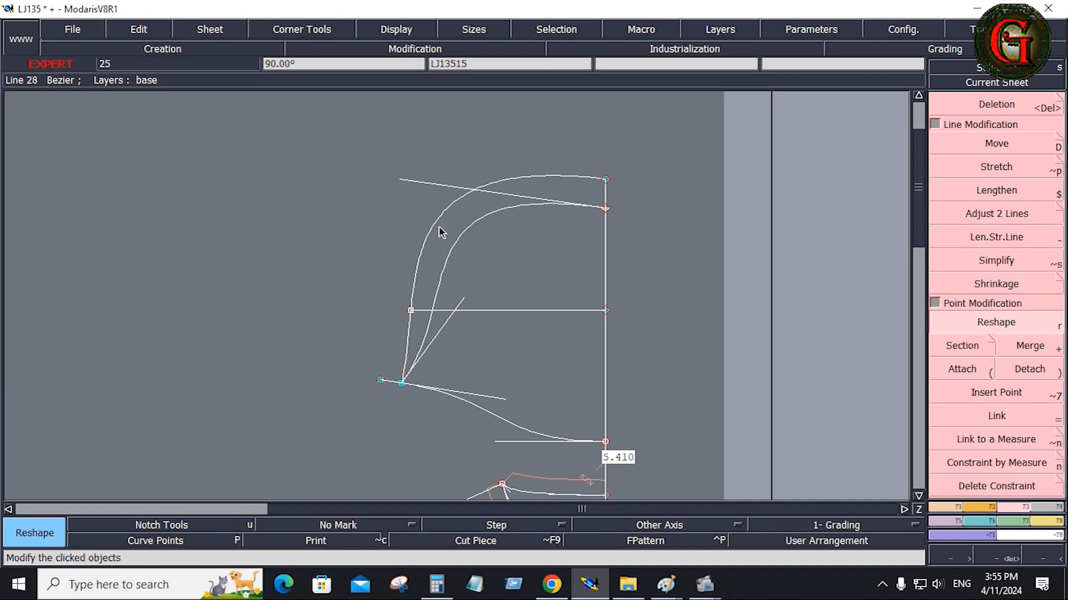
{"action": "left_click", "coordinate": [414, 179]}
{"action": "left_click", "coordinate": [403, 175]}
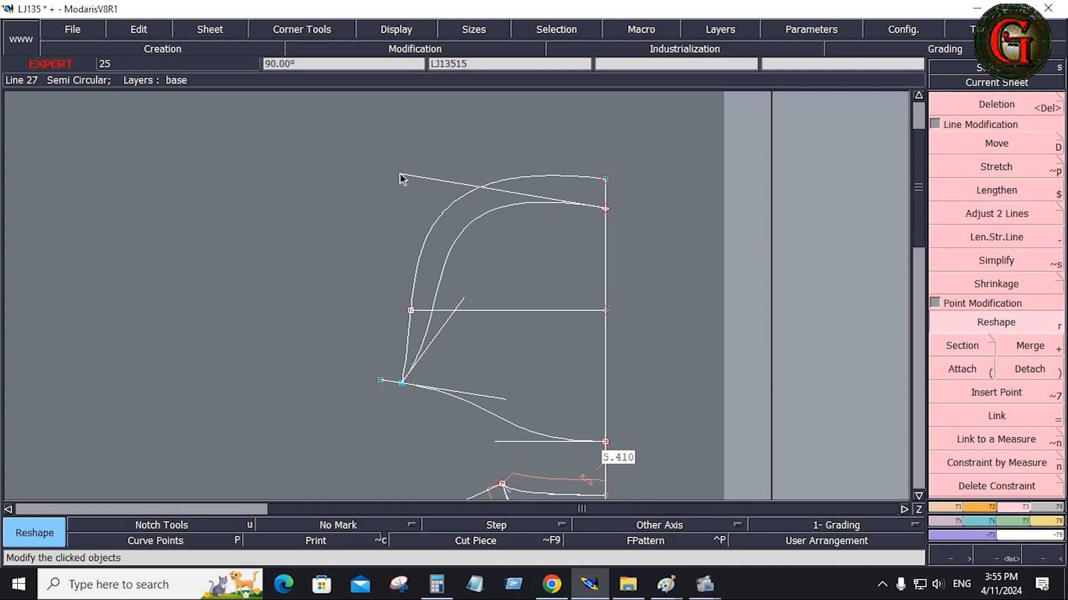
- Measure the distance between the outer and inner hood curves along the horizontal width line with Length Measure
{"action": "left_click", "coordinate": [1051, 521]}
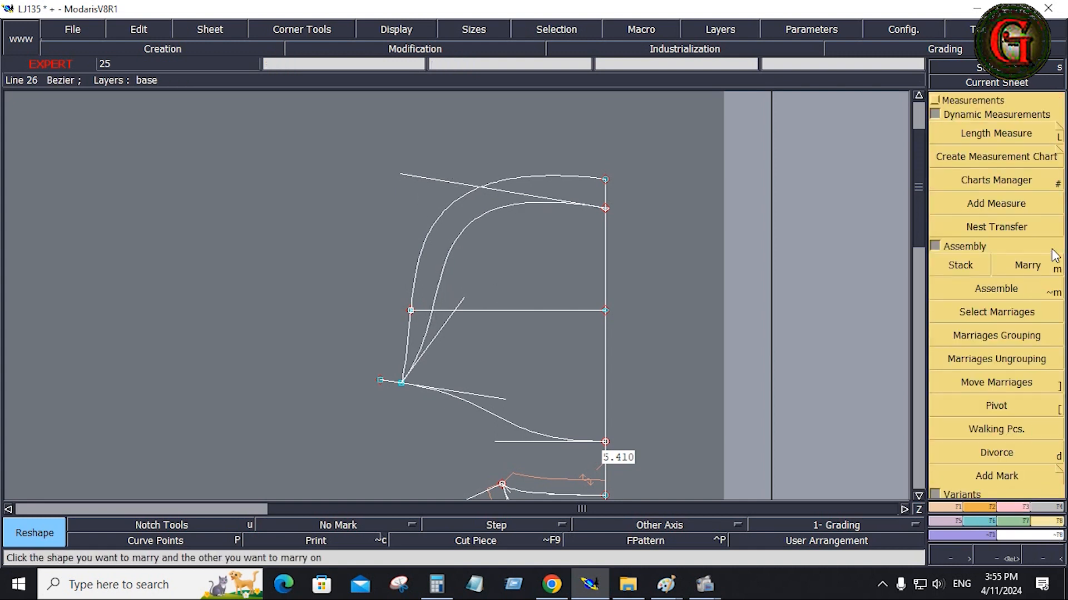
{"action": "left_click", "coordinate": [1055, 139]}
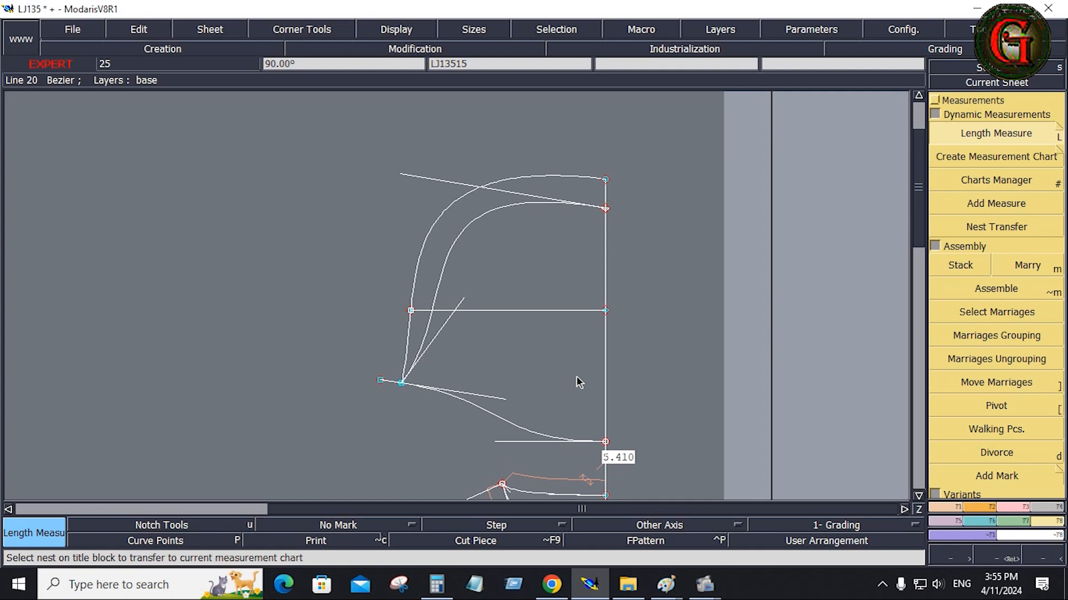
{"action": "left_click", "coordinate": [430, 310]}
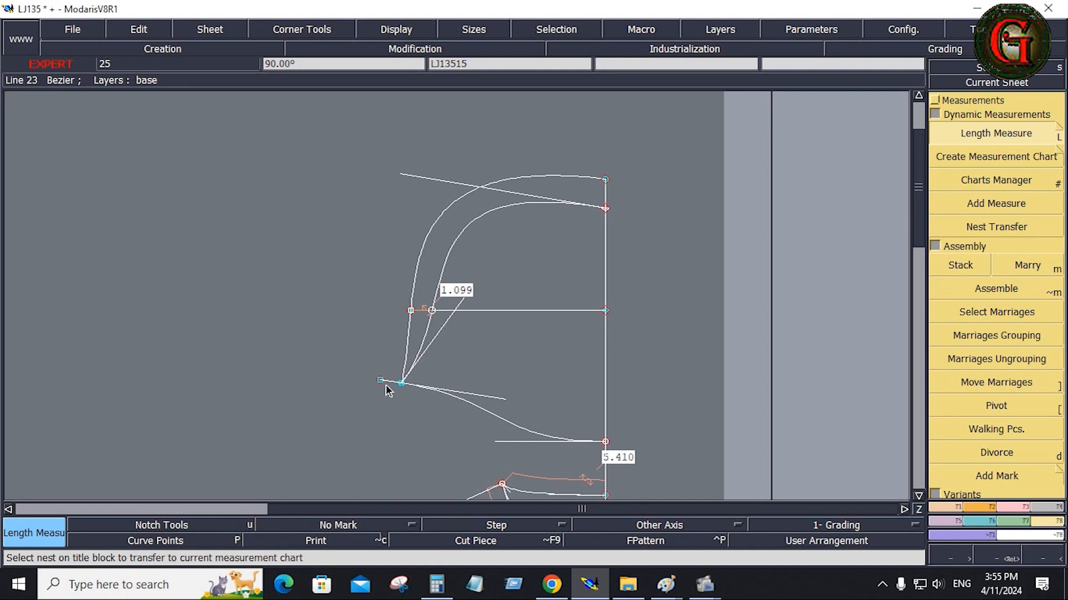
- Insert a point on the inner curve at the horizontal width line and reshape it about 0.04 inches inward
{"action": "left_click", "coordinate": [1012, 507]}
{"action": "left_click", "coordinate": [1002, 323]}
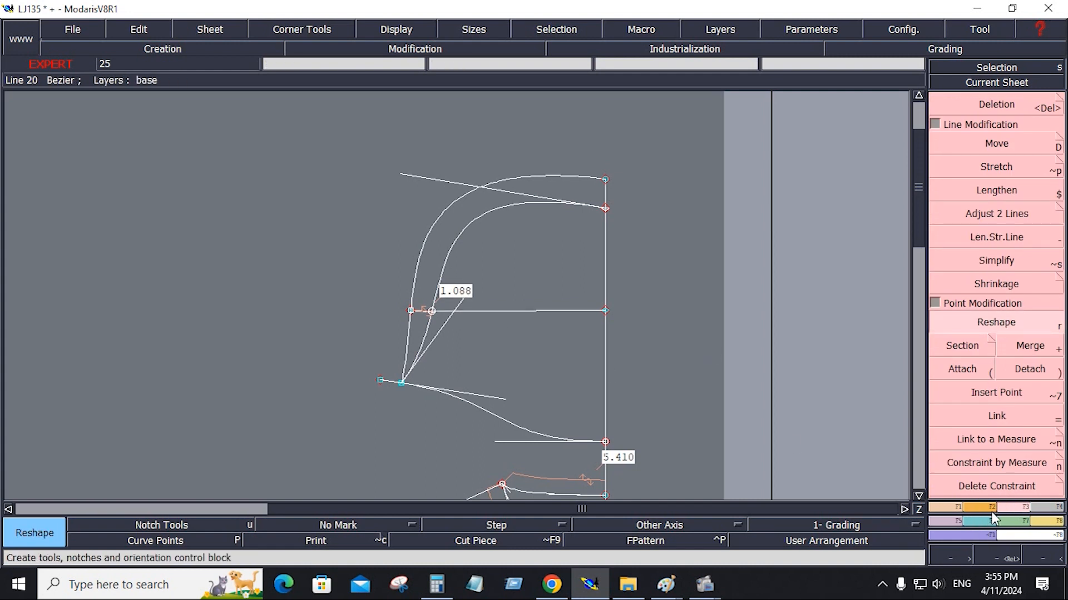
{"action": "left_click", "coordinate": [996, 397]}
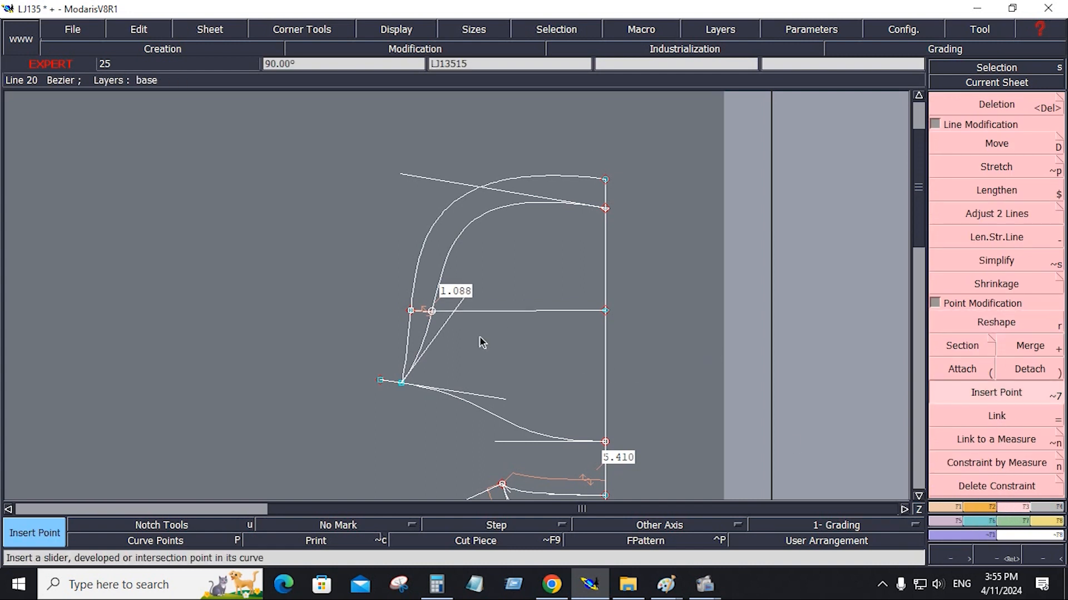
{"action": "left_click", "coordinate": [432, 312]}
{"action": "key", "text": "r"}
{"action": "left_click", "coordinate": [432, 311]}
{"action": "left_click", "coordinate": [435, 312]}
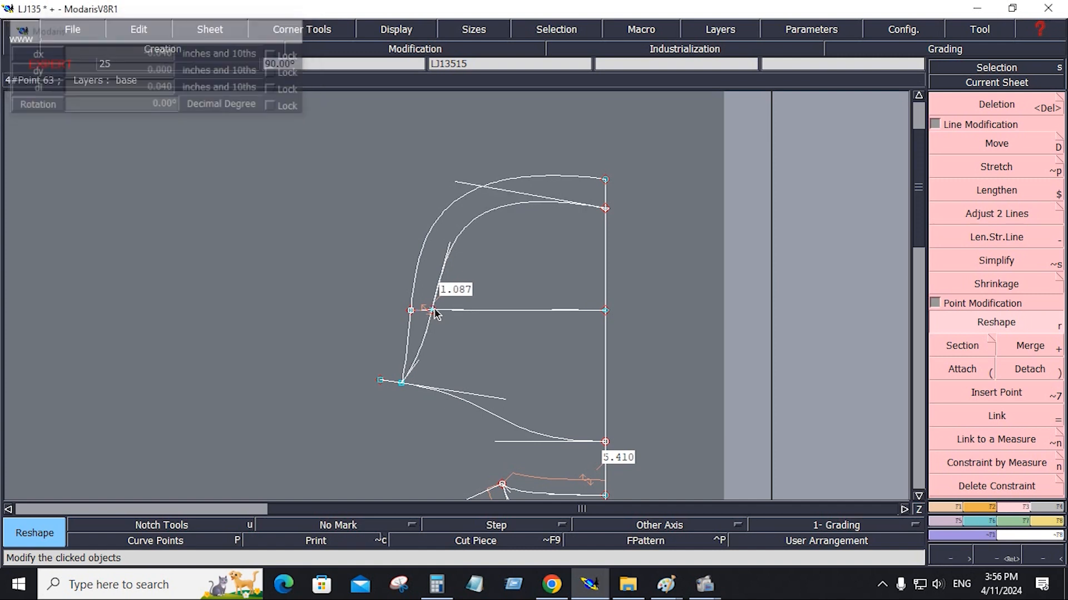
{"action": "left_click", "coordinate": [434, 310]}
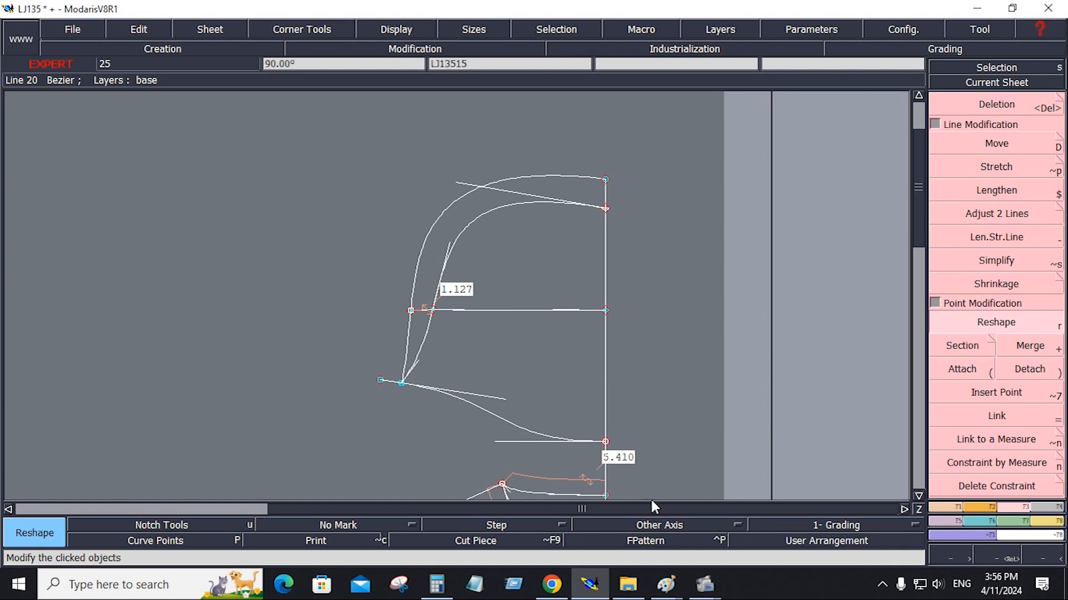
- Switch to Paint to examine the hood sketch's inner seam and front edge shape, and return to Modaris
{"action": "mouse_move", "coordinate": [666, 584]}
{"action": "left_click", "coordinate": [604, 539]}
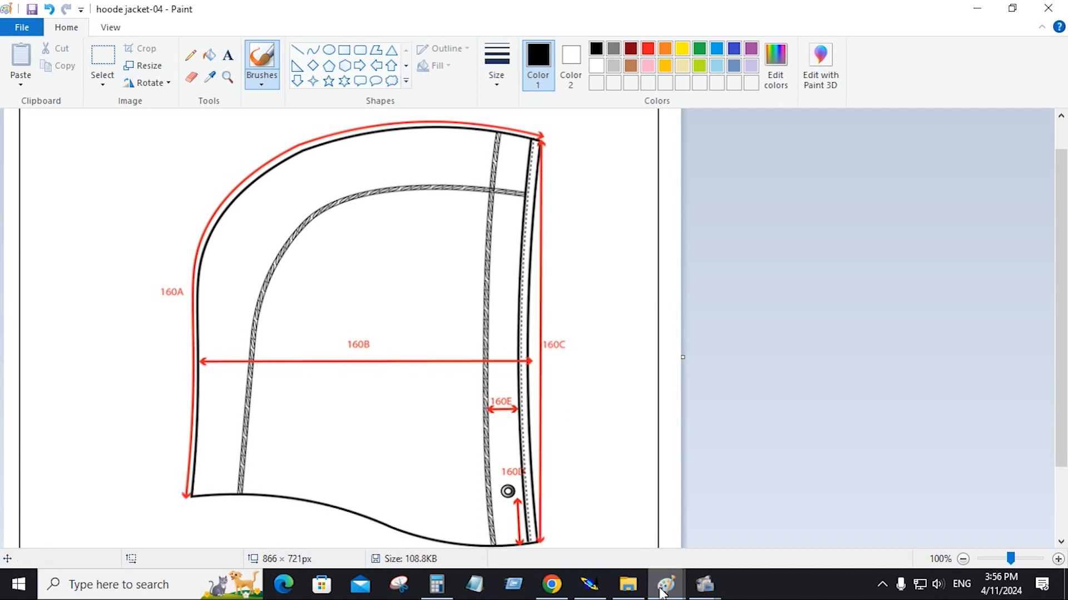
{"action": "left_click", "coordinate": [593, 587]}
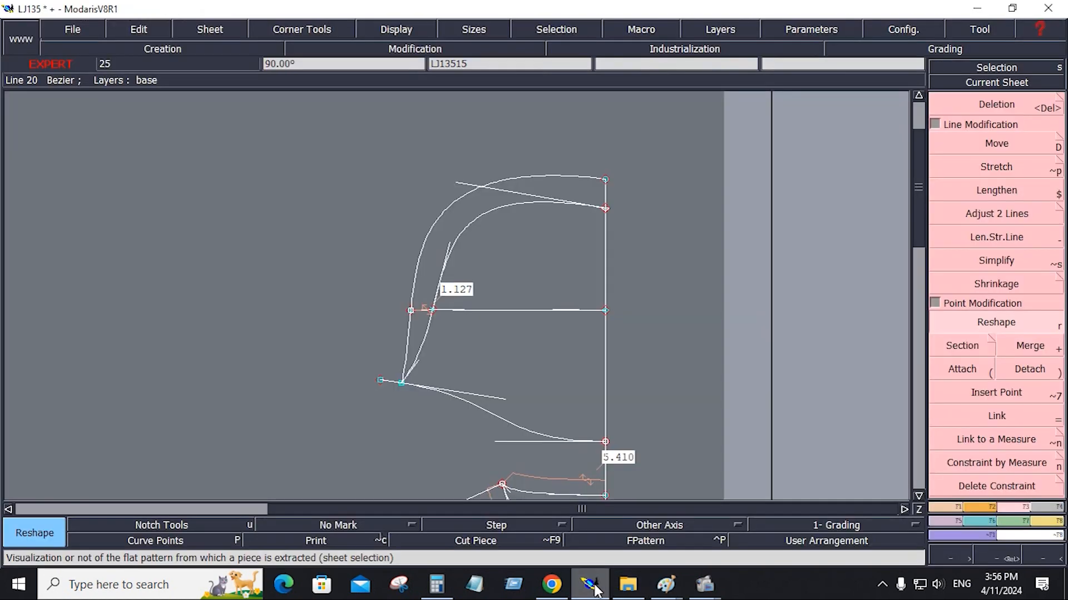
- Insert a point into the vertical front line where the horizontal width line meets it
{"action": "left_click", "coordinate": [425, 304]}
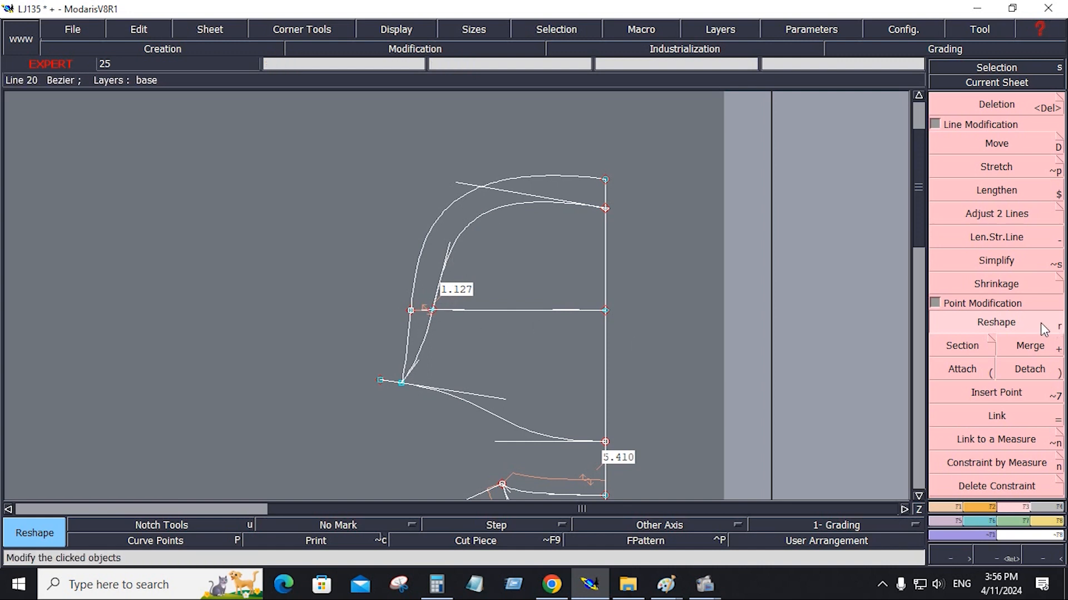
{"action": "left_click", "coordinate": [602, 311]}
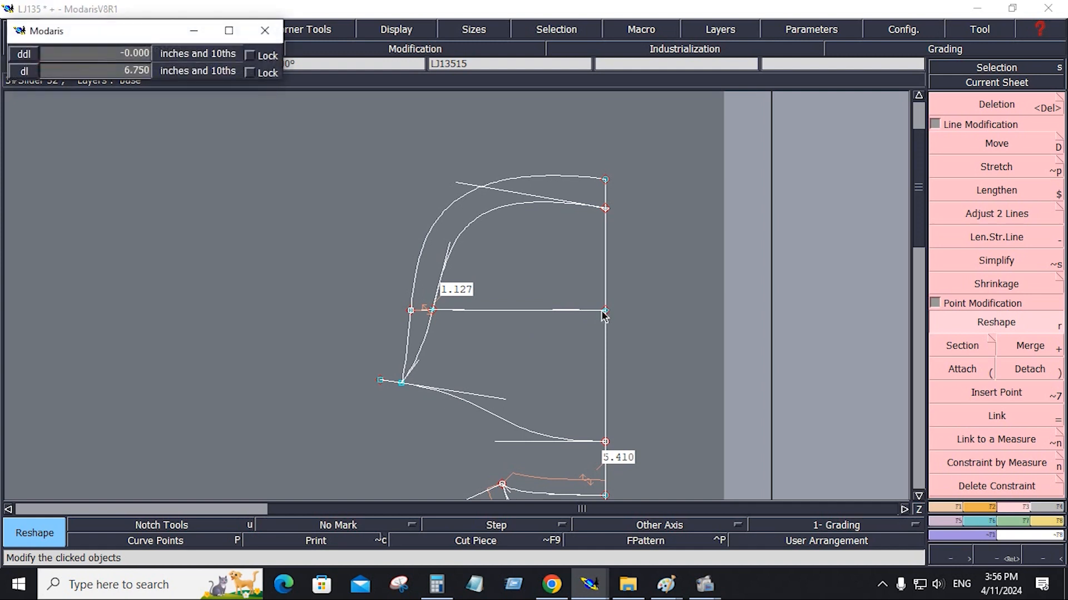
{"action": "left_click", "coordinate": [994, 393]}
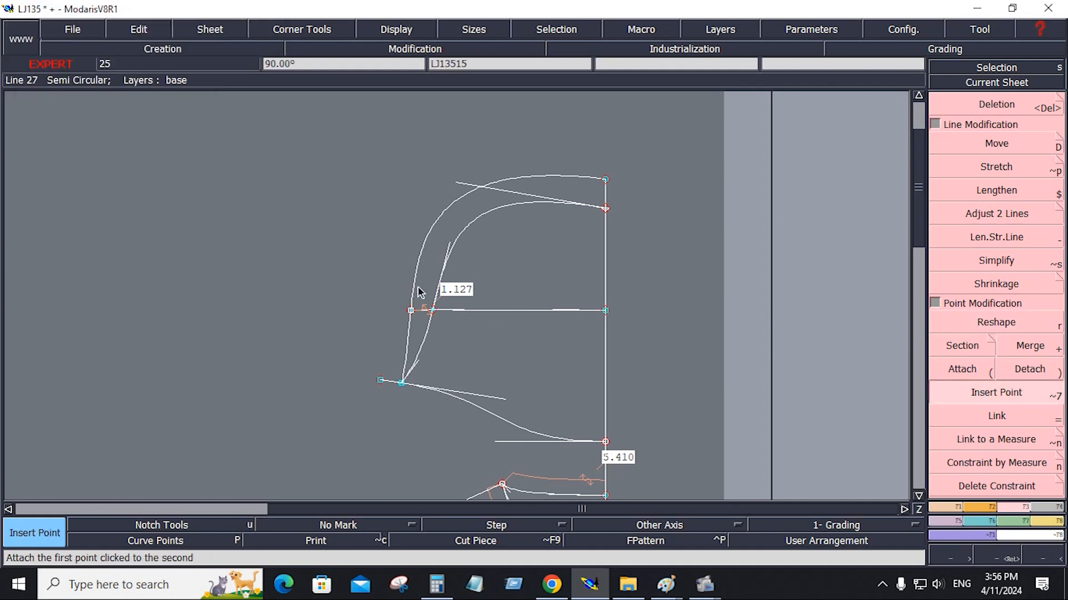
{"action": "left_click", "coordinate": [612, 327]}
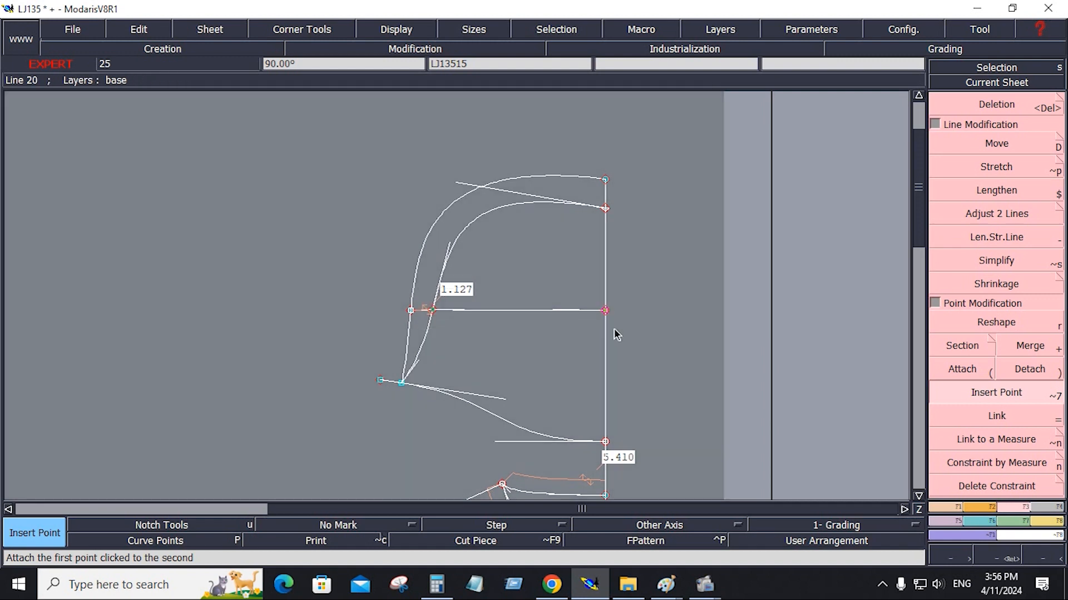
- Move the width line's front-edge point horizontally by -.625 inches and reshape the front edge into a smooth inward curve
{"action": "left_click", "coordinate": [940, 468]}
{"action": "key", "text": "d"}
{"action": "left_click", "coordinate": [605, 314]}
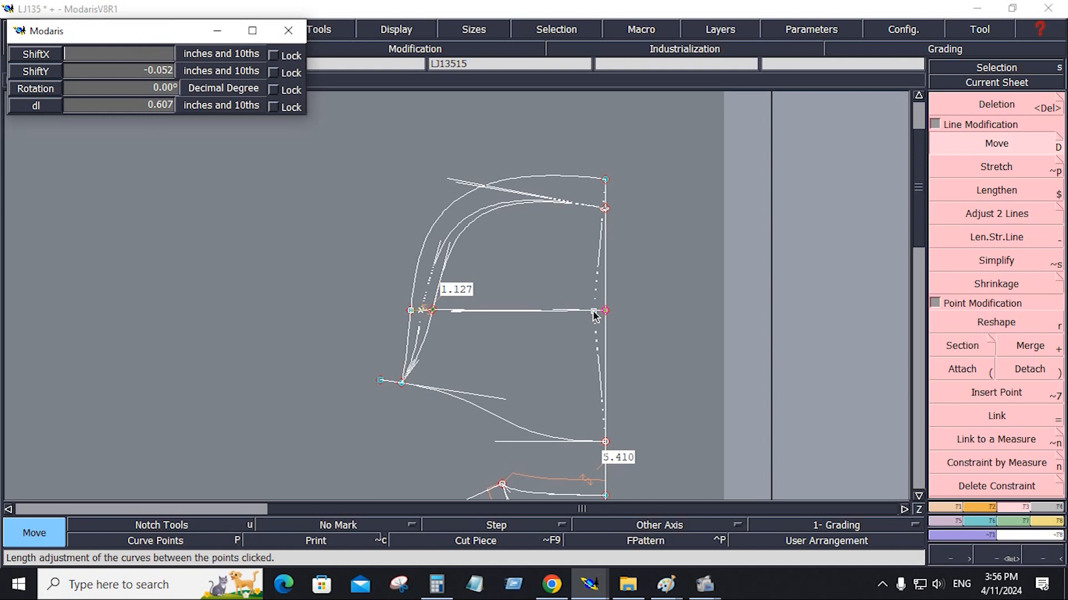
{"action": "type", "text": "-.625"}
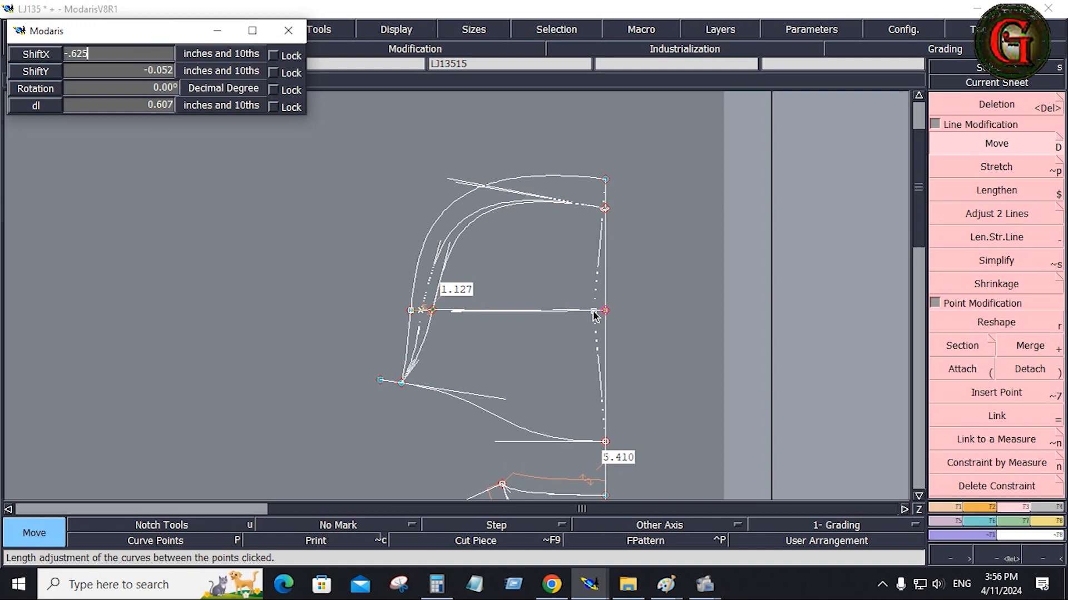
{"action": "key", "text": "Return"}
{"action": "key", "text": "r"}
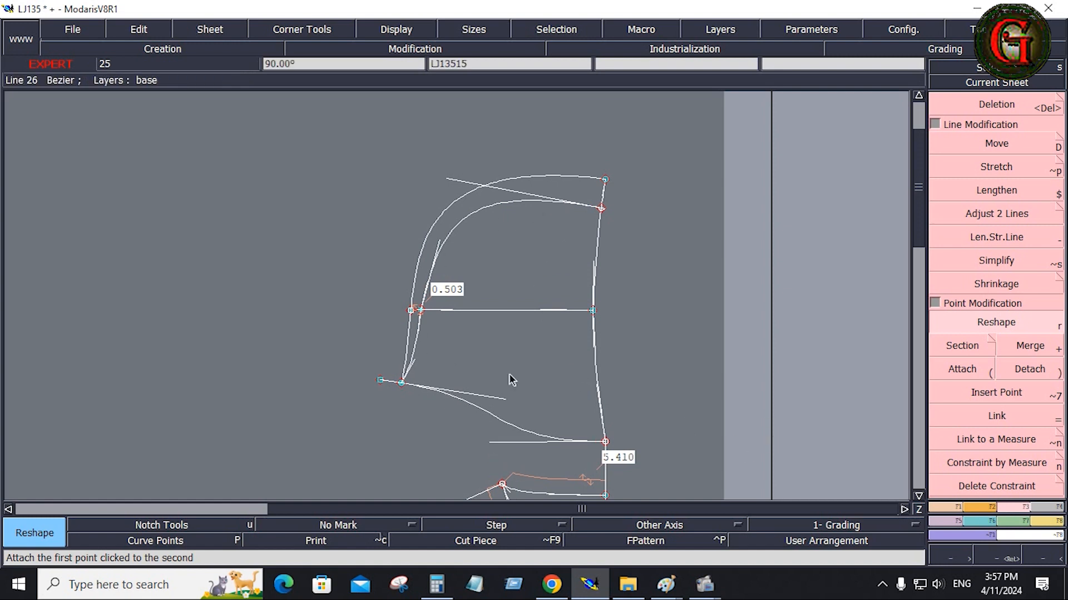
- Measure the full length of the inner hood curve and insert a point into the front edge at its upper end
{"action": "left_click", "coordinate": [1049, 522]}
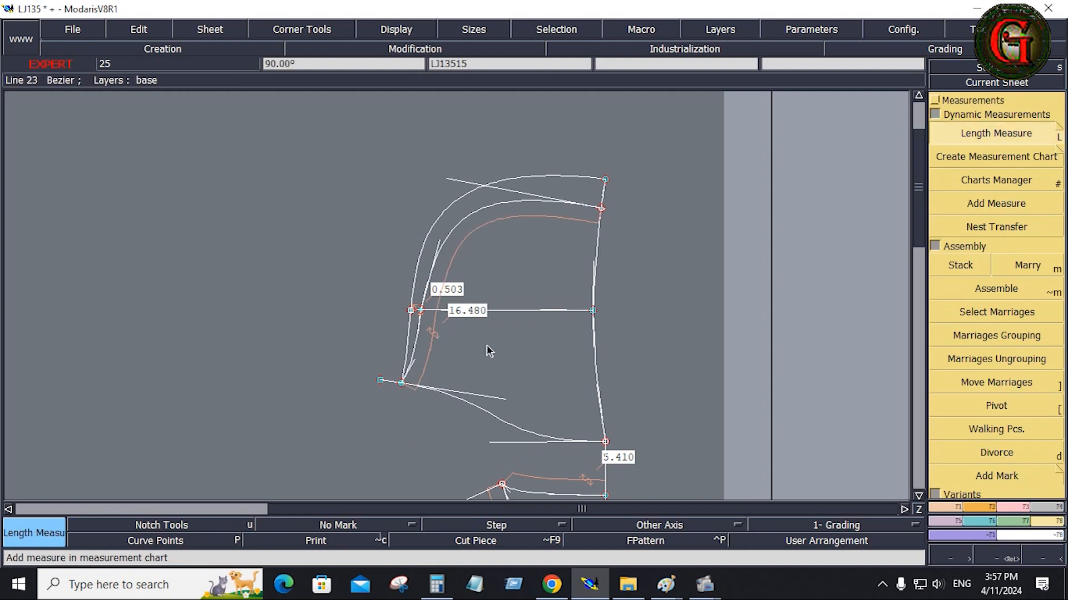
{"action": "left_click", "coordinate": [1026, 507]}
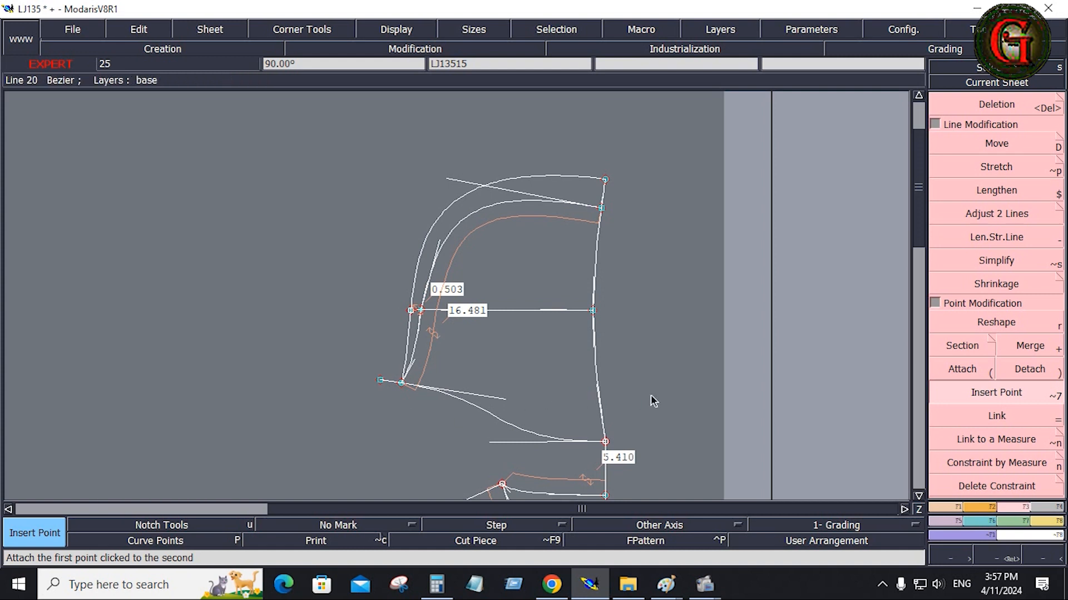
- Extend the lower end of the inner hood curve by 1.5 inches with the Len.Str.Line tool
{"action": "left_click", "coordinate": [955, 507]}
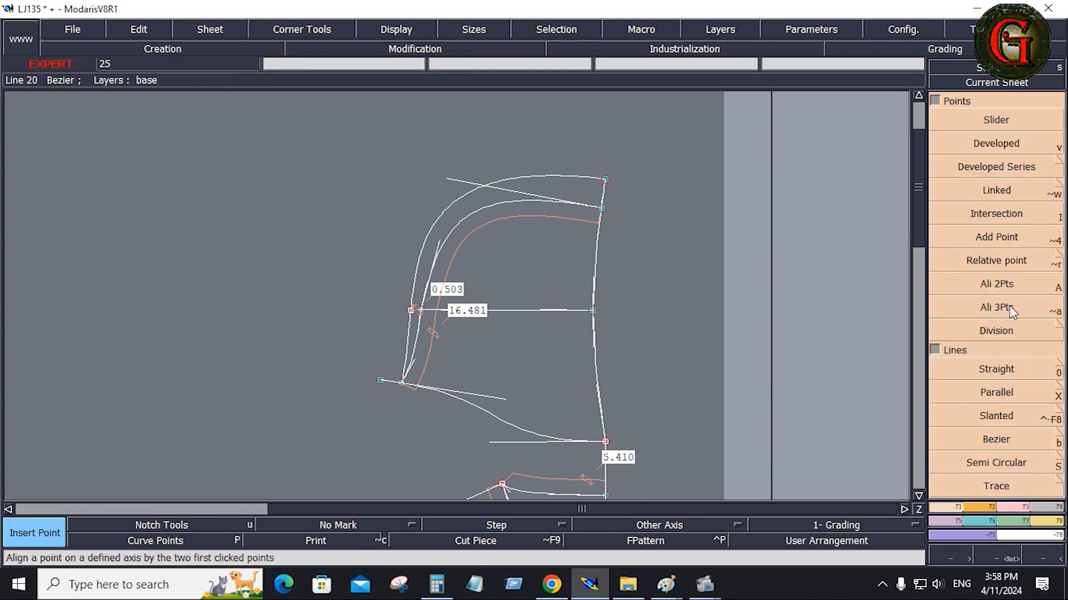
{"action": "left_click", "coordinate": [1023, 507]}
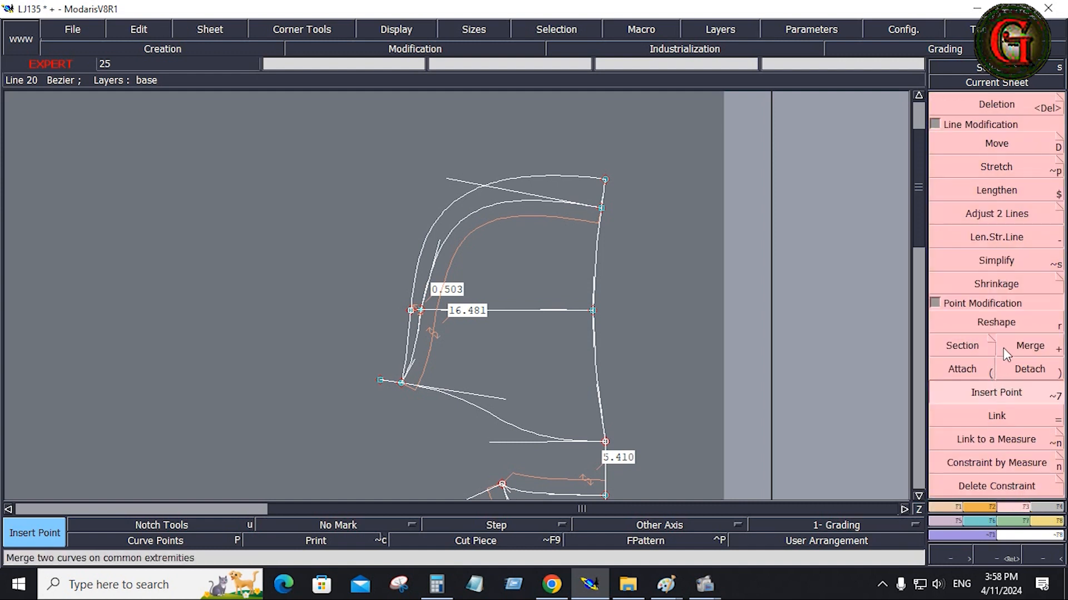
{"action": "left_click", "coordinate": [996, 238]}
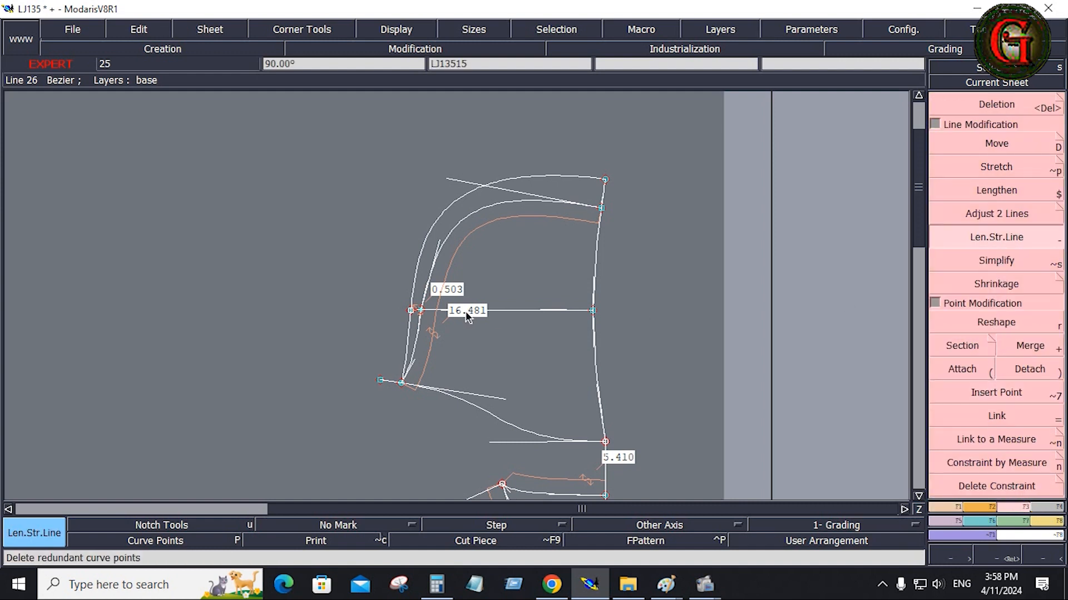
{"action": "left_click", "coordinate": [414, 348]}
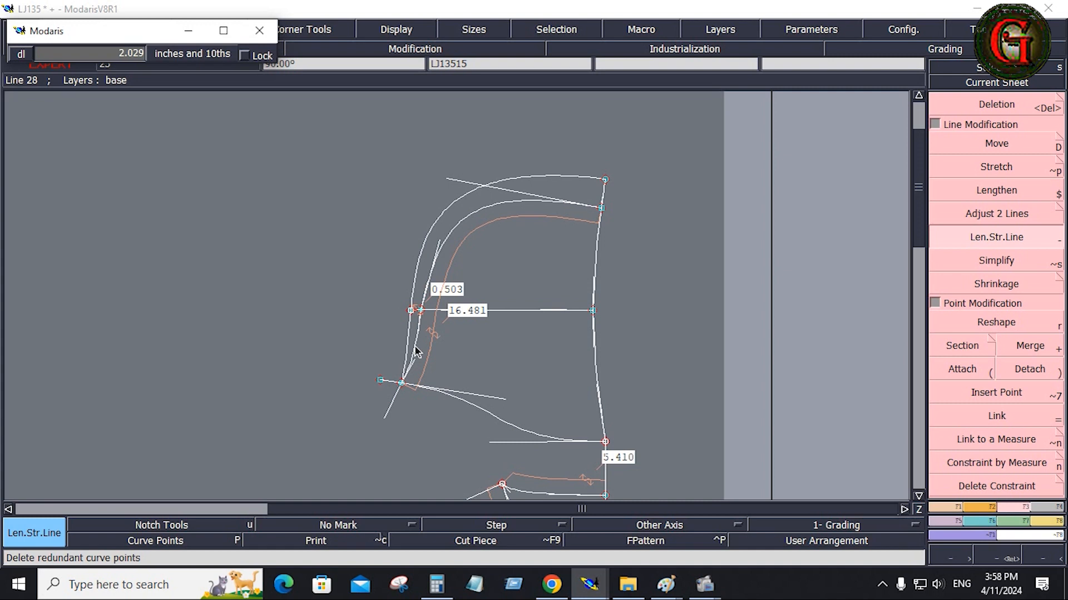
{"action": "type", "text": "1.125"}
{"action": "type", "text": "1"}
{"action": "type", "text": ".5"}
{"action": "key", "text": "Return"}
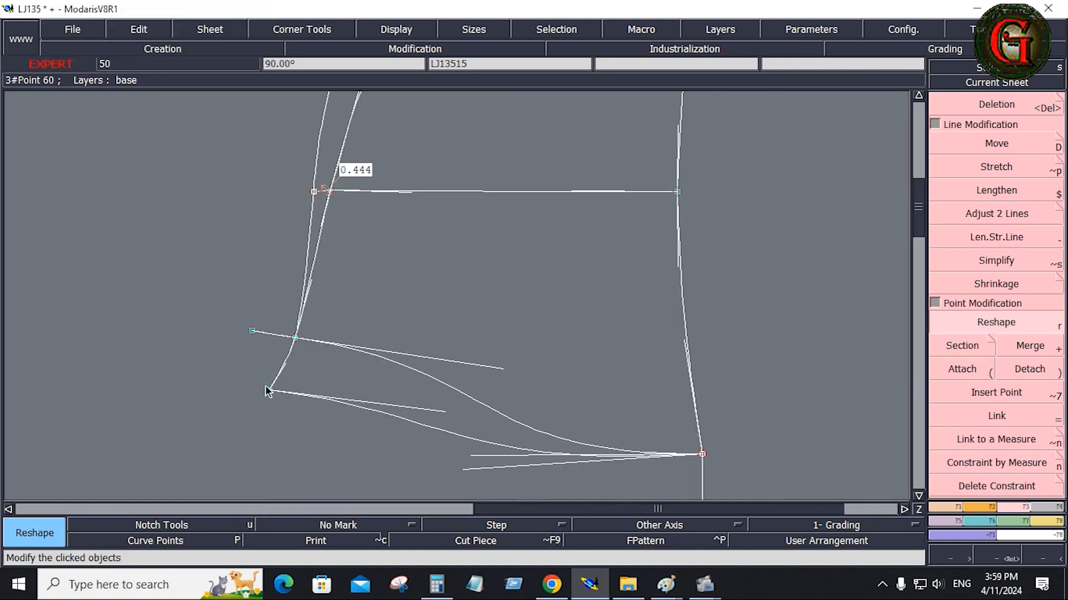
- Measure the lower hood edge curve from the front neck point to the end of the extended inner curve
{"action": "left_click", "coordinate": [1057, 521]}
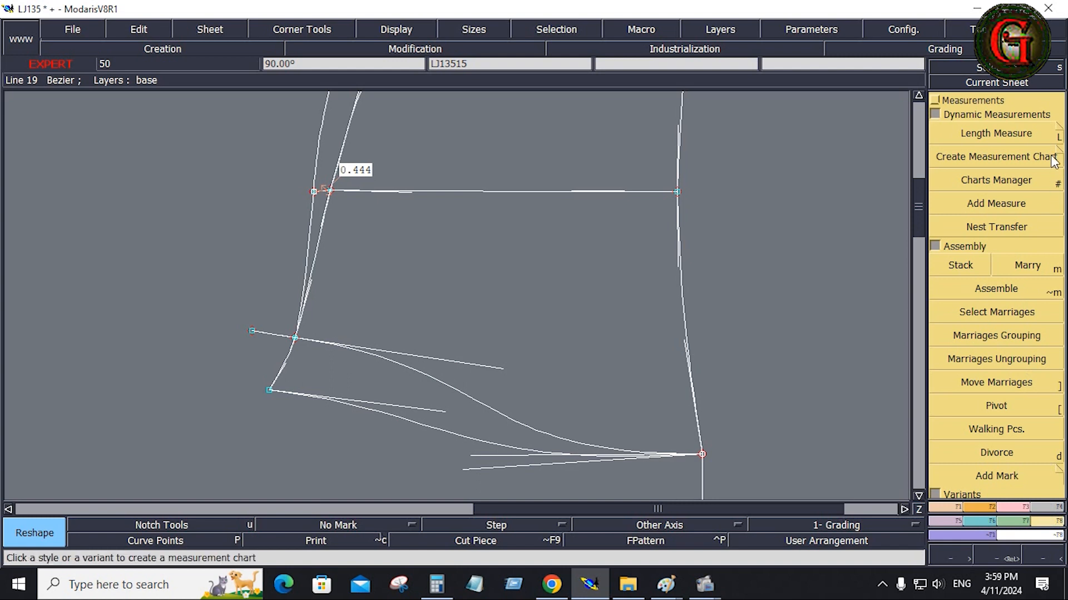
{"action": "left_click", "coordinate": [1056, 138]}
{"action": "left_click", "coordinate": [702, 455]}
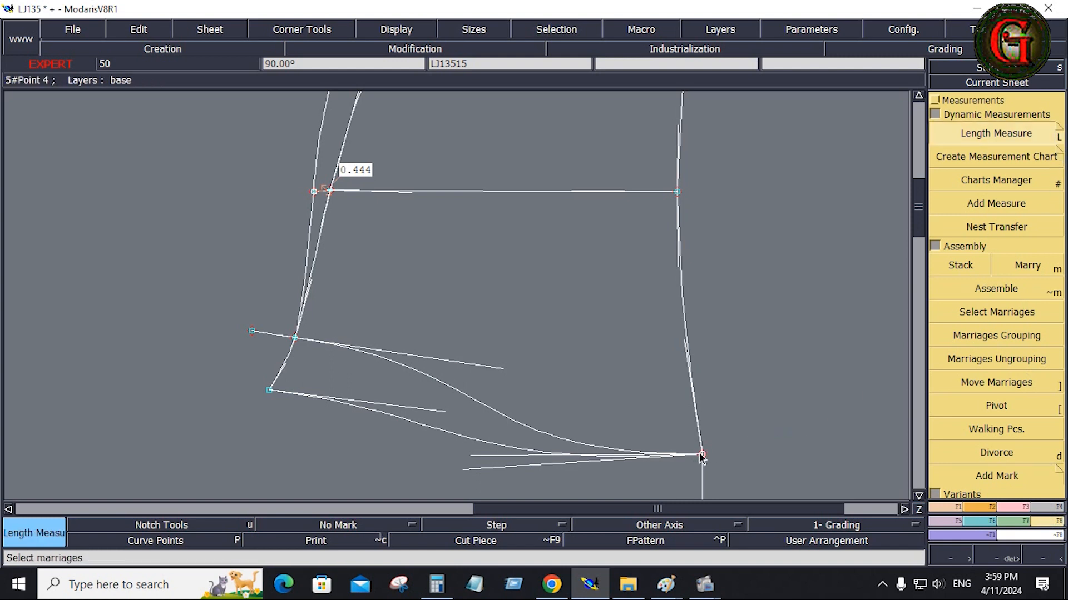
{"action": "left_click", "coordinate": [270, 393]}
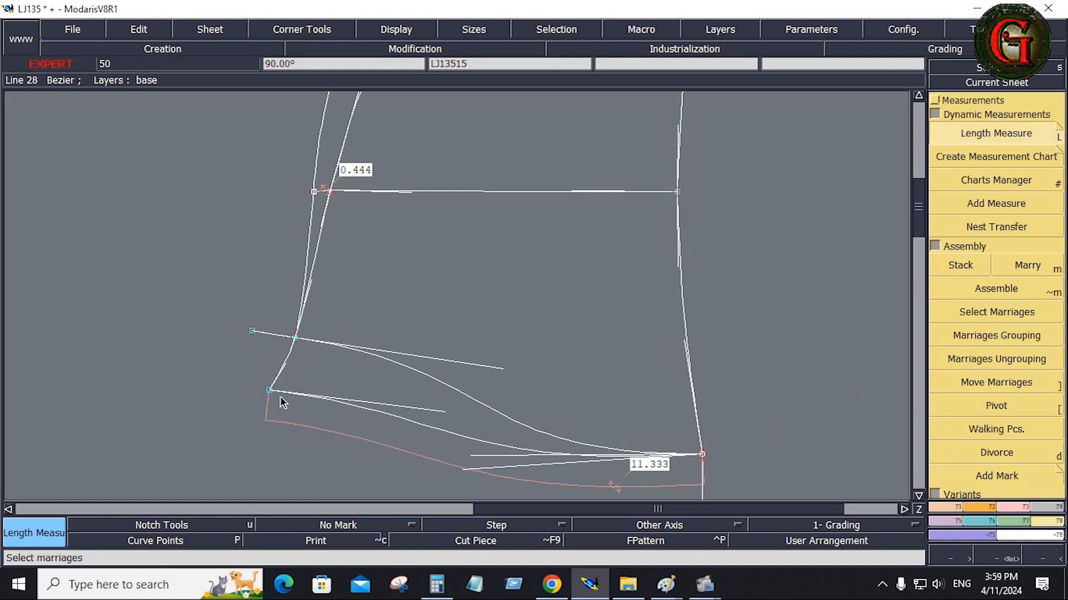
- Reshape the extended curve's lower end point inward so the lower hood edge is about 11.03 inches long
{"action": "left_click", "coordinate": [1008, 505]}
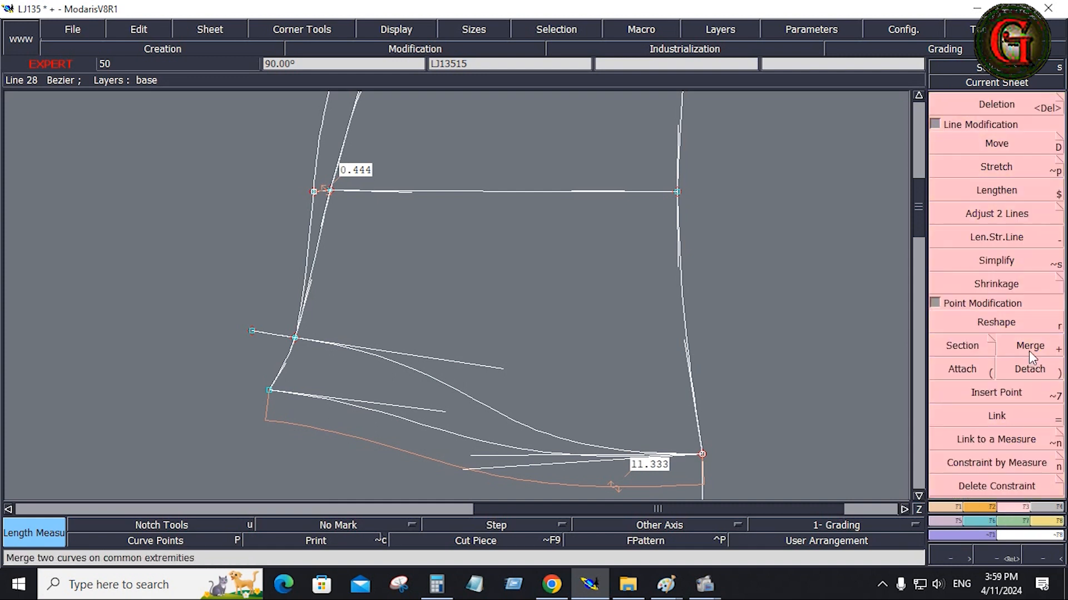
{"action": "left_click", "coordinate": [996, 323]}
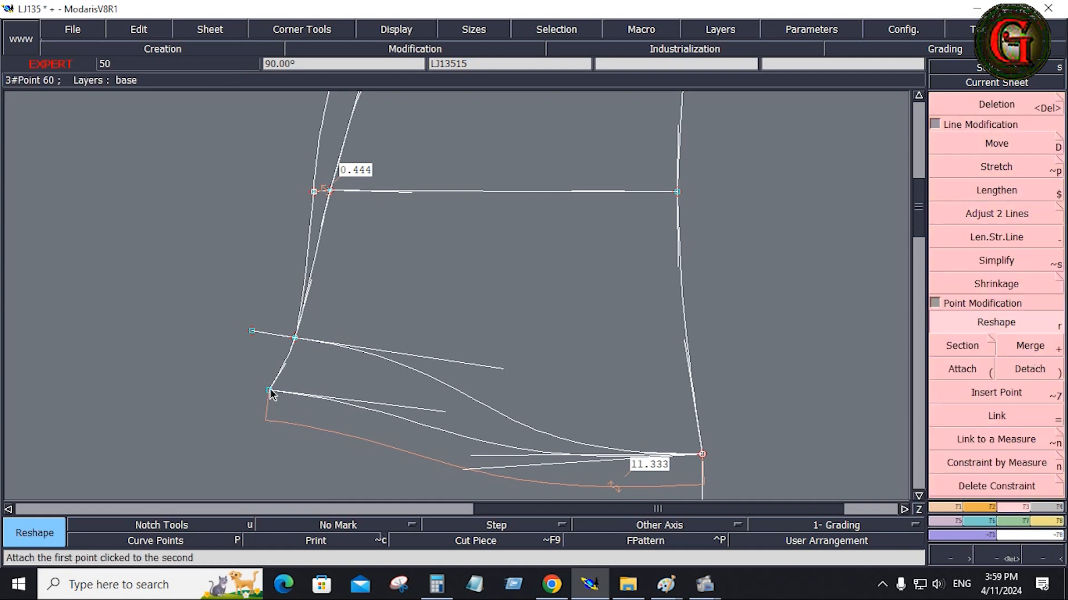
{"action": "left_click_drag", "start_coordinate": [270, 392], "coordinate": [281, 398]}
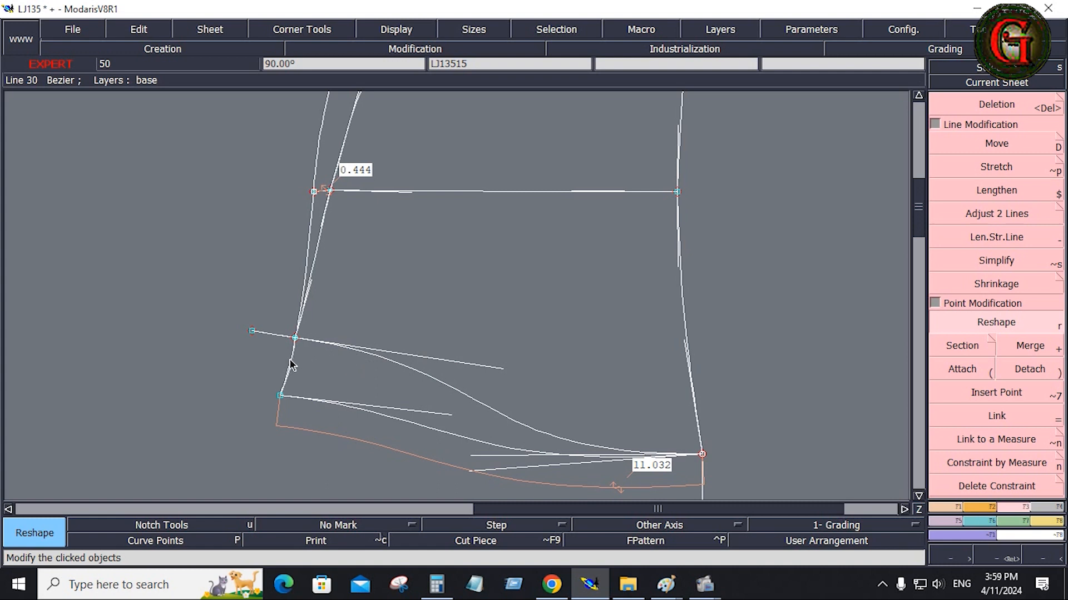
- Extract hood pieces bounded by the inner curve, front edge and lower edge with the Seam tool, and display all sheets
{"action": "scroll", "coordinate": [652, 403], "scroll_direction": "down", "scroll_amount": 3}
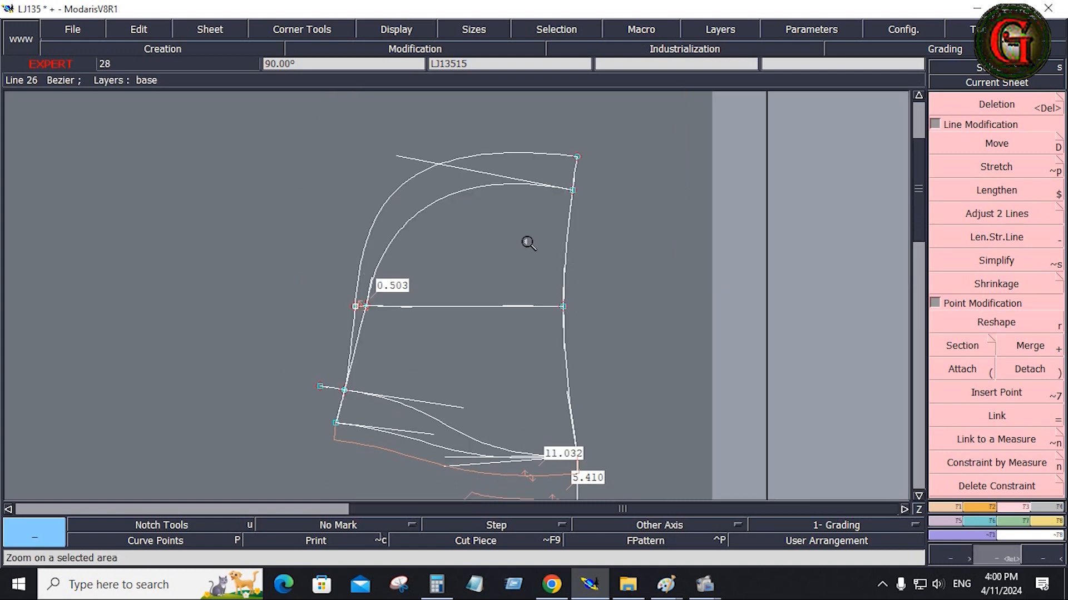
{"action": "left_click", "coordinate": [986, 442]}
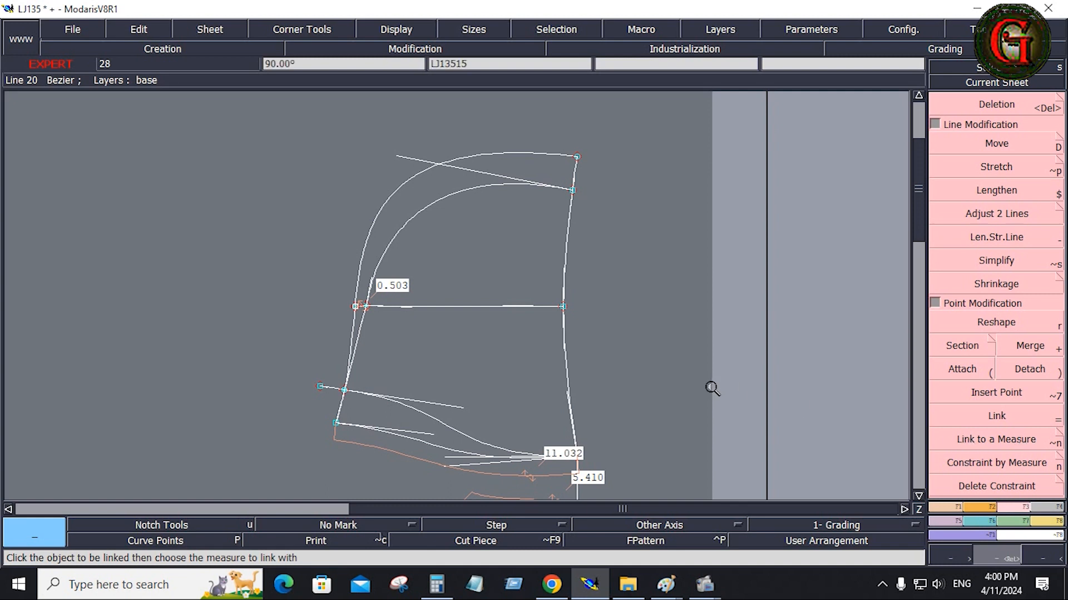
{"action": "left_click", "coordinate": [1040, 513]}
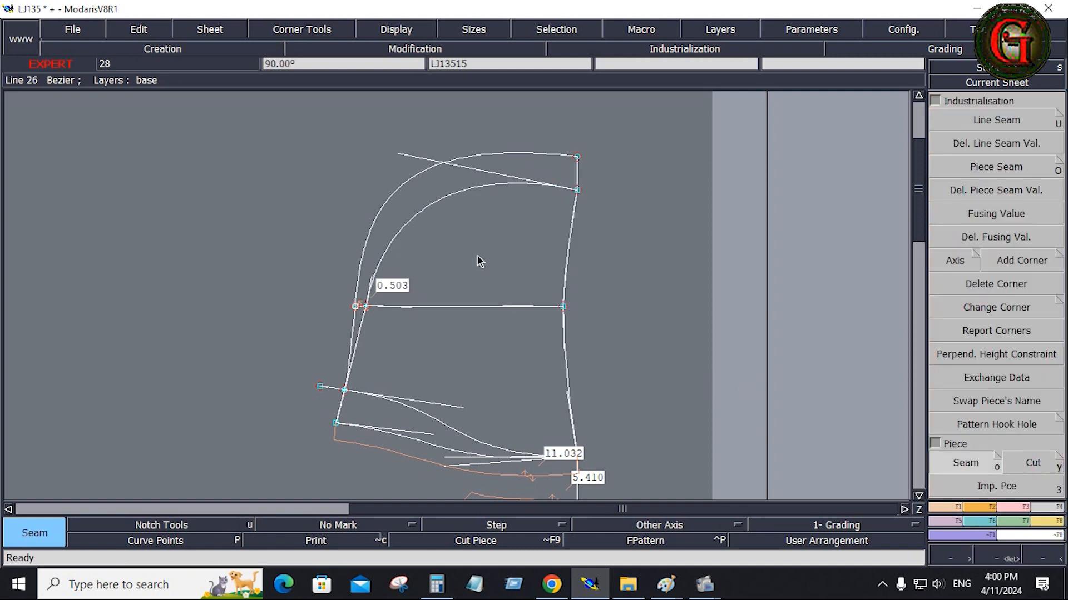
{"action": "right_click", "coordinate": [374, 405]}
{"action": "key", "text": "8"}
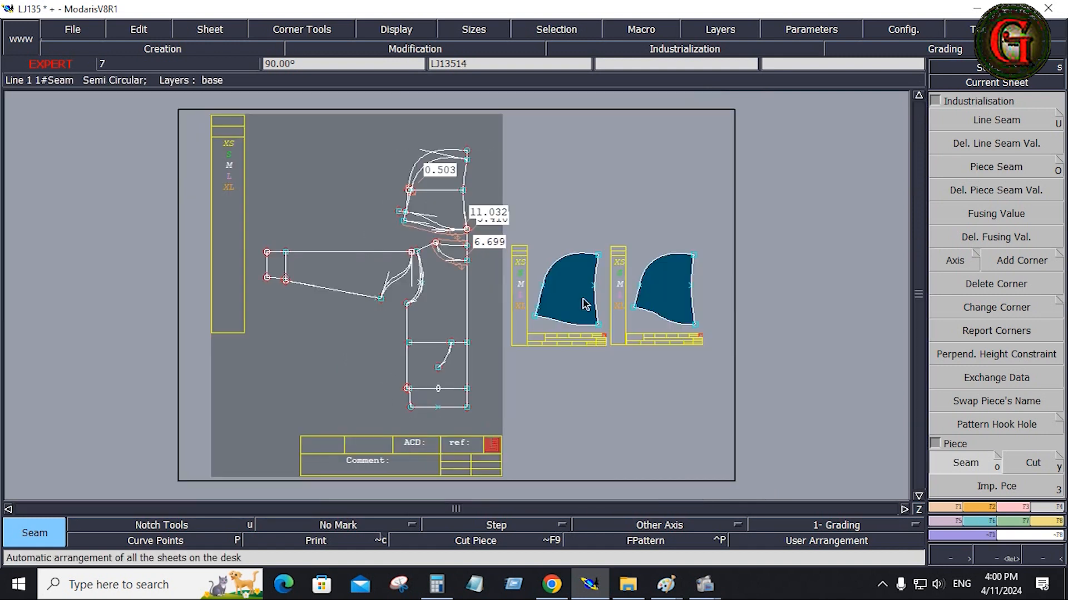
- Delete the extra hood piece sheet cut along the upper neck curve
{"action": "key", "text": "a"}
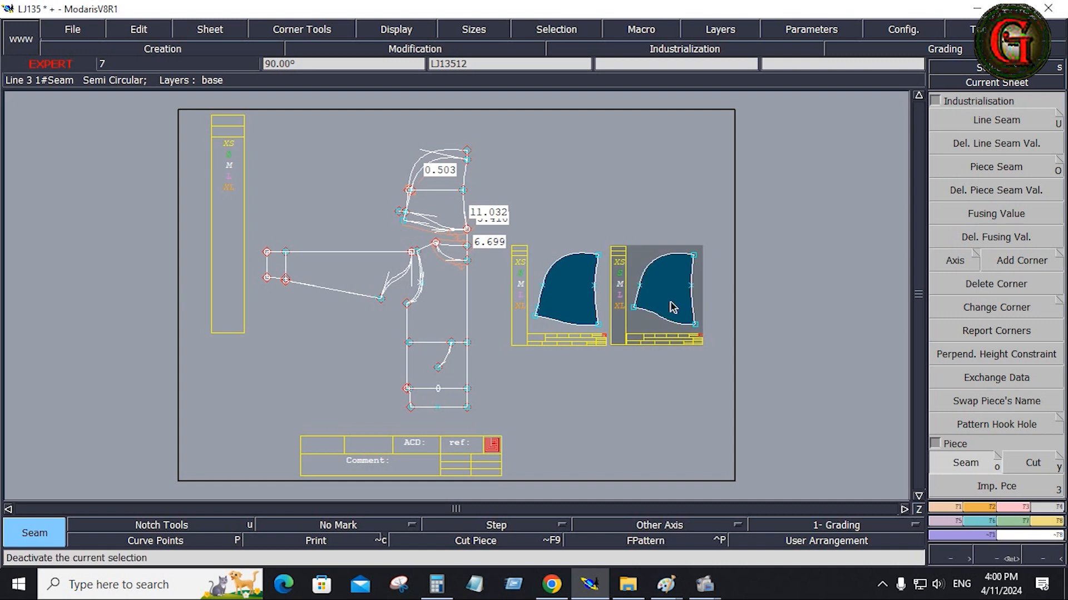
{"action": "key", "text": "ctrl+a"}
{"action": "left_click", "coordinate": [671, 298]}
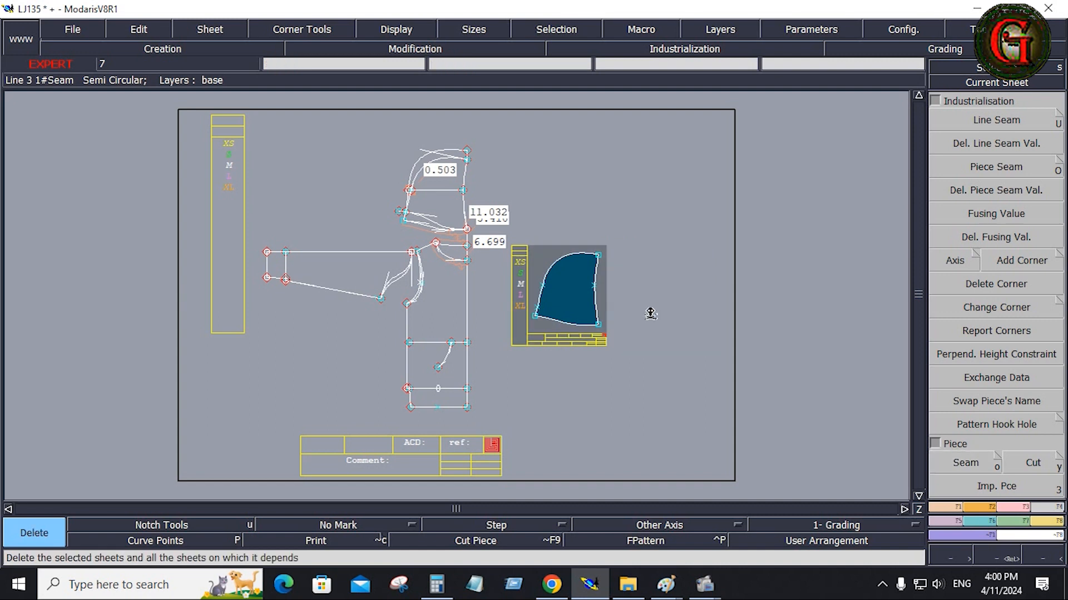
- Show the curve points on the remaining hood piece and frame it closely
{"action": "key", "text": "Home"}
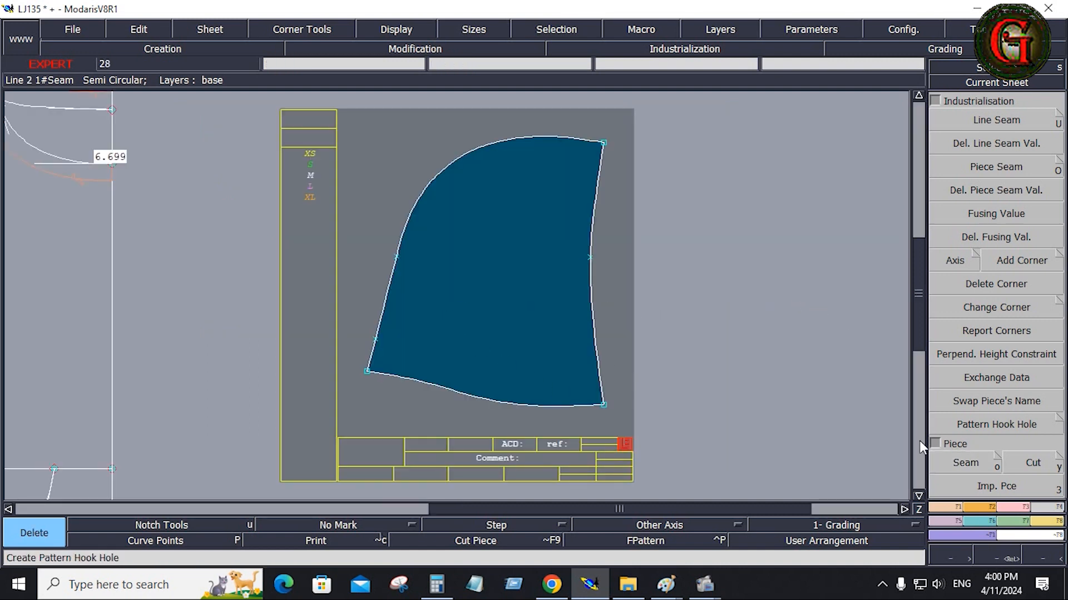
{"action": "left_click", "coordinate": [142, 543]}
{"action": "key", "text": "Return"}
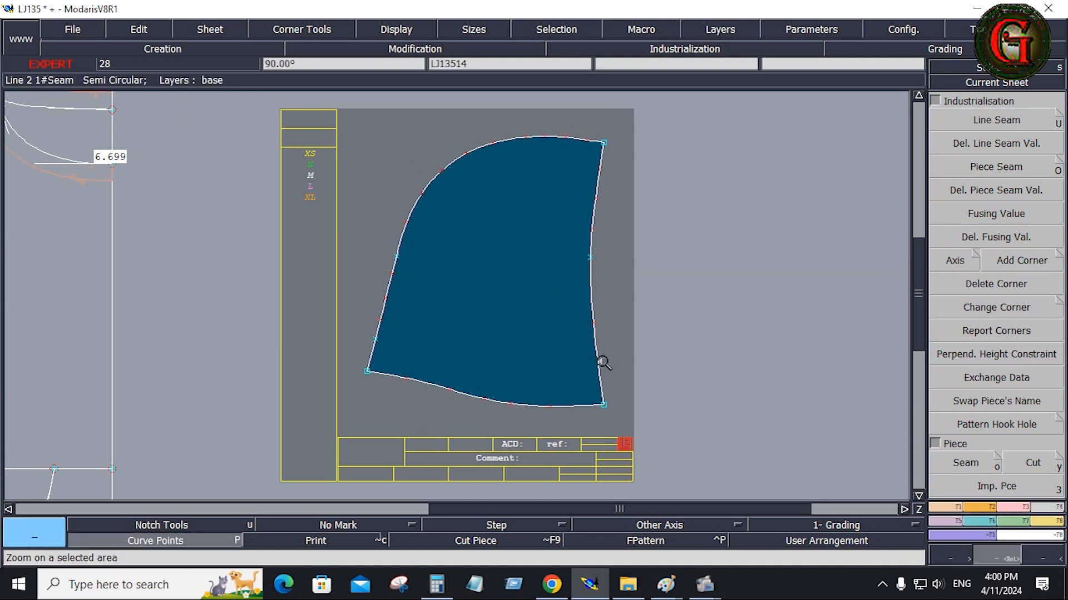
{"action": "left_click_drag", "start_coordinate": [369, 125], "coordinate": [633, 429]}
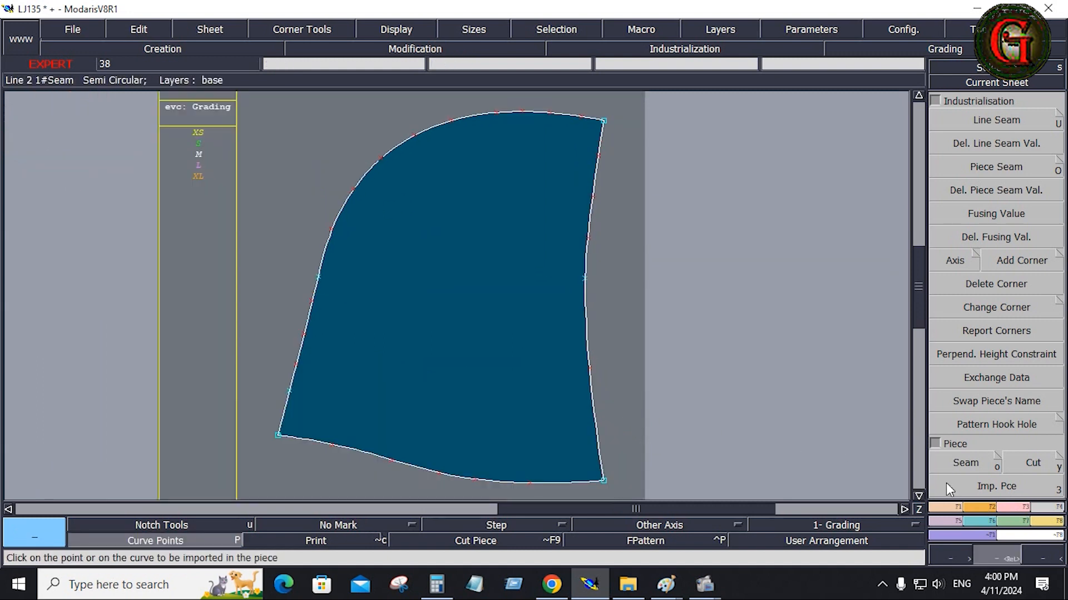
- Reshape the hood piece's front edge by adjusting the curve points below and above its middle point
{"action": "left_click", "coordinate": [1017, 506]}
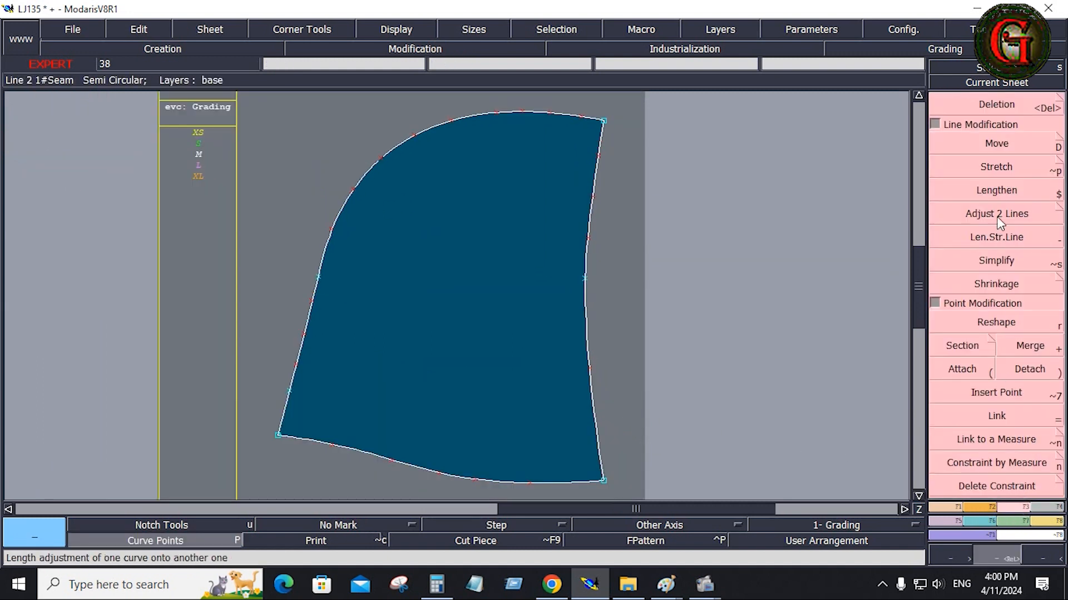
{"action": "left_click", "coordinate": [945, 511]}
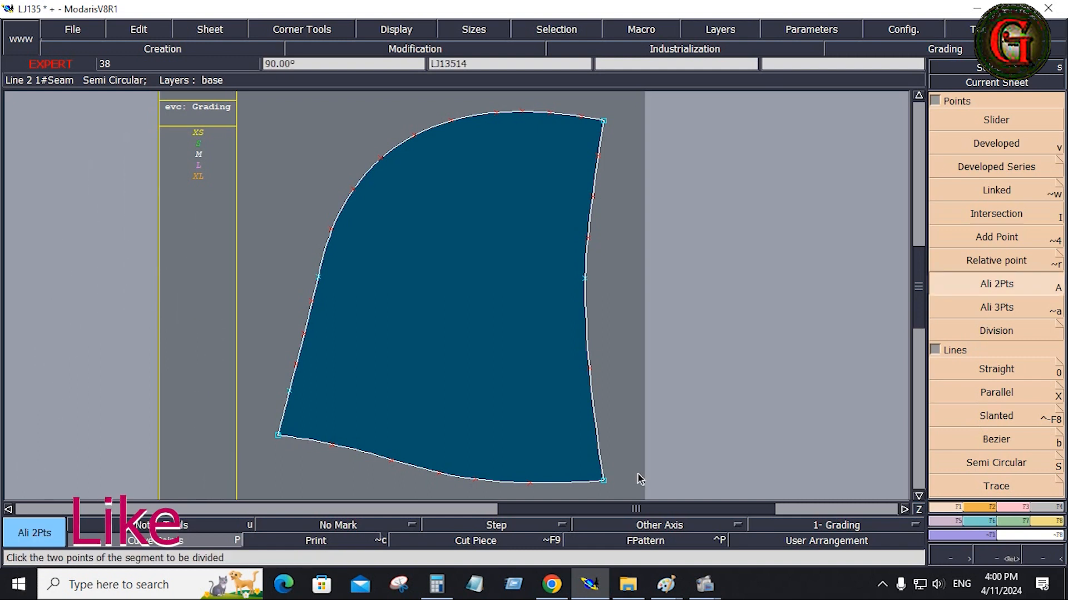
{"action": "left_click", "coordinate": [1024, 512]}
{"action": "left_click", "coordinate": [590, 368]}
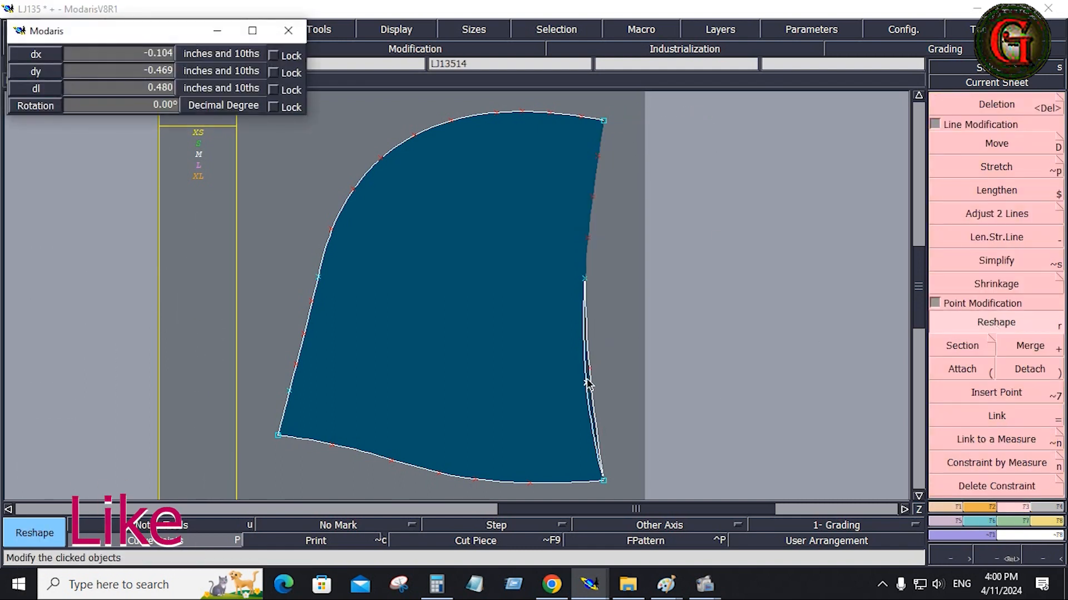
{"action": "left_click", "coordinate": [589, 385]}
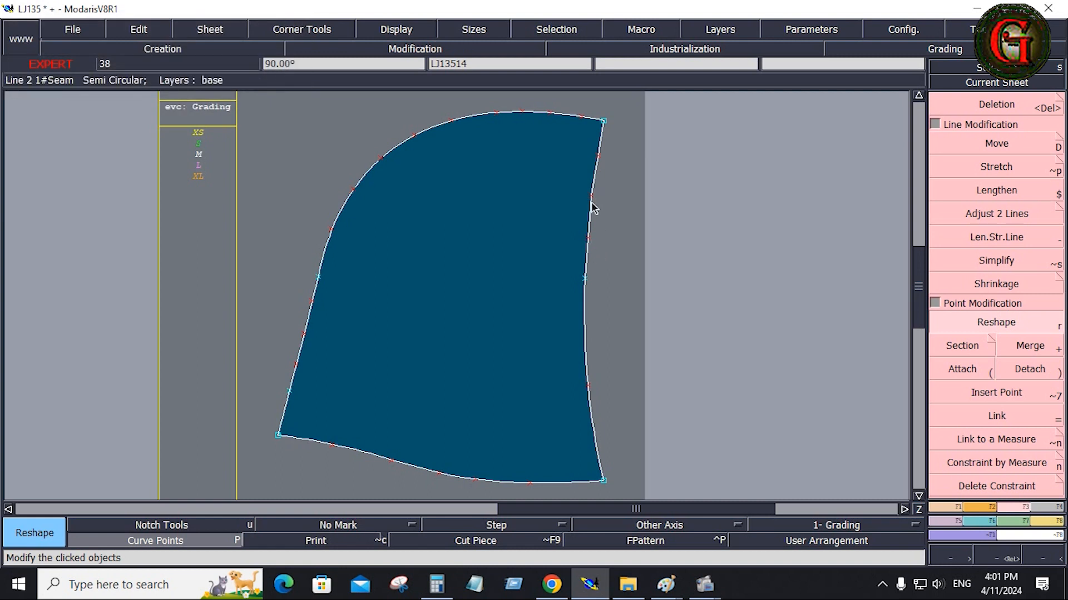
{"action": "left_click", "coordinate": [591, 196]}
{"action": "left_click", "coordinate": [593, 198]}
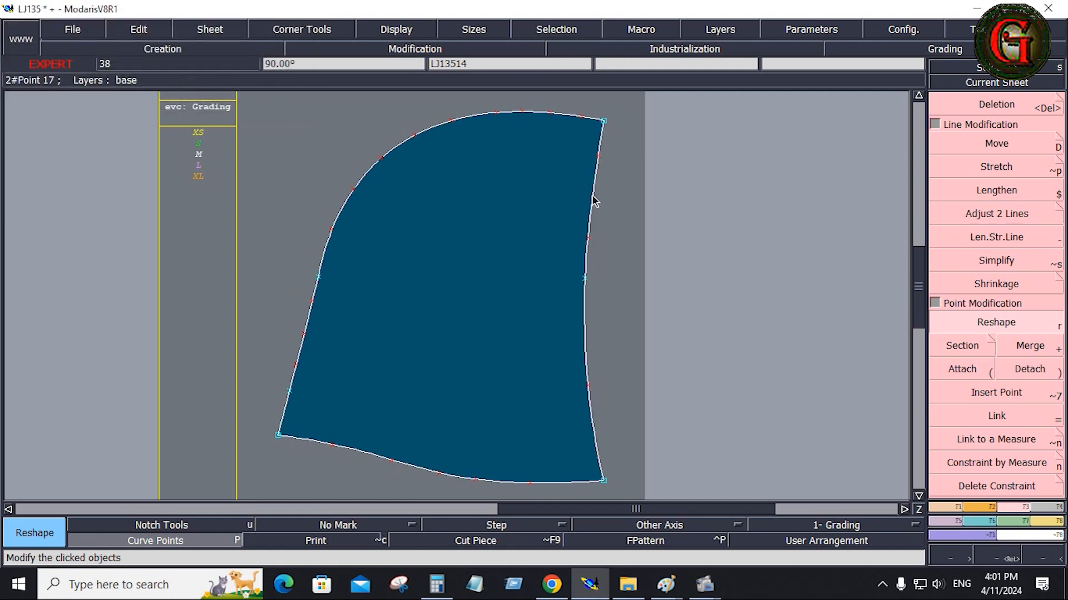
- Reshape the front half of the hood piece's lower edge into a slightly deeper, smoother curve
{"action": "left_click", "coordinate": [531, 489]}
{"action": "left_click", "coordinate": [532, 488]}
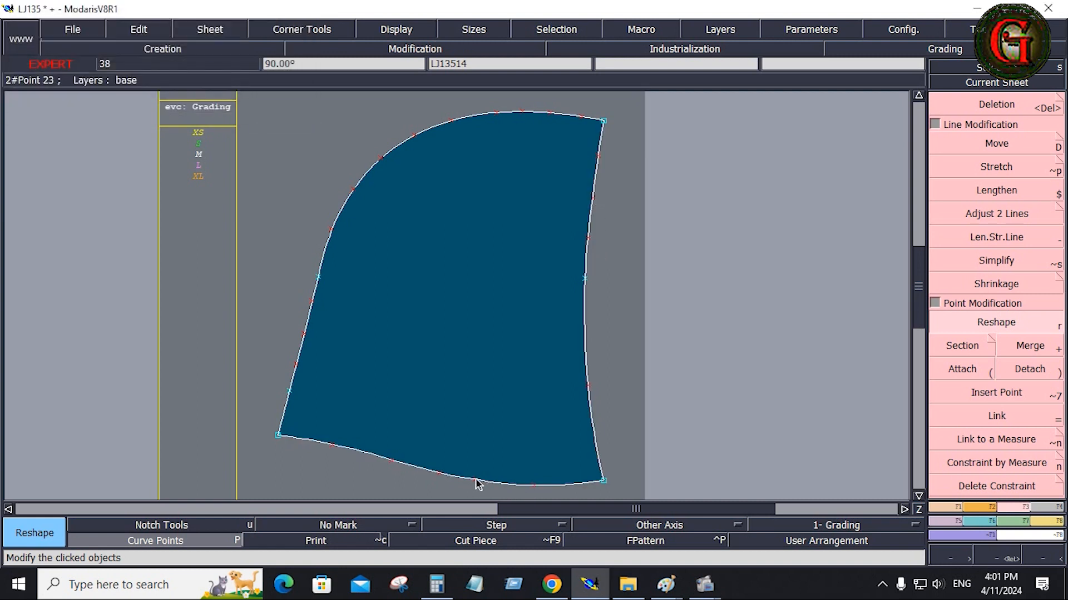
{"action": "left_click", "coordinate": [476, 486]}
{"action": "left_click", "coordinate": [478, 486]}
{"action": "left_click_drag", "start_coordinate": [535, 487], "coordinate": [543, 488]}
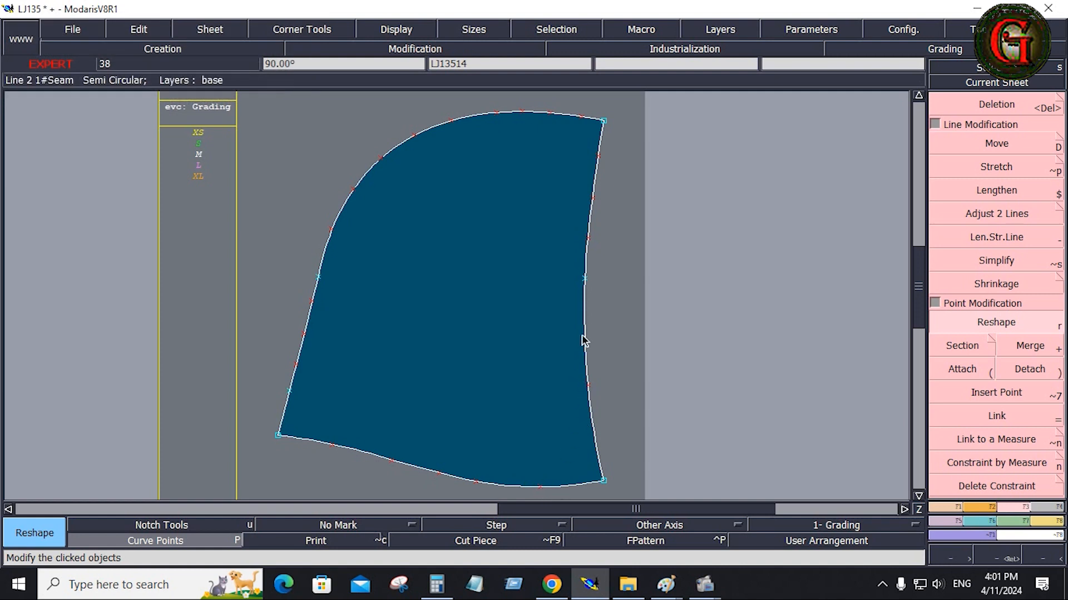
- Draw a line parallel to the hood piece's front edge, offset inward
{"action": "left_click", "coordinate": [948, 507]}
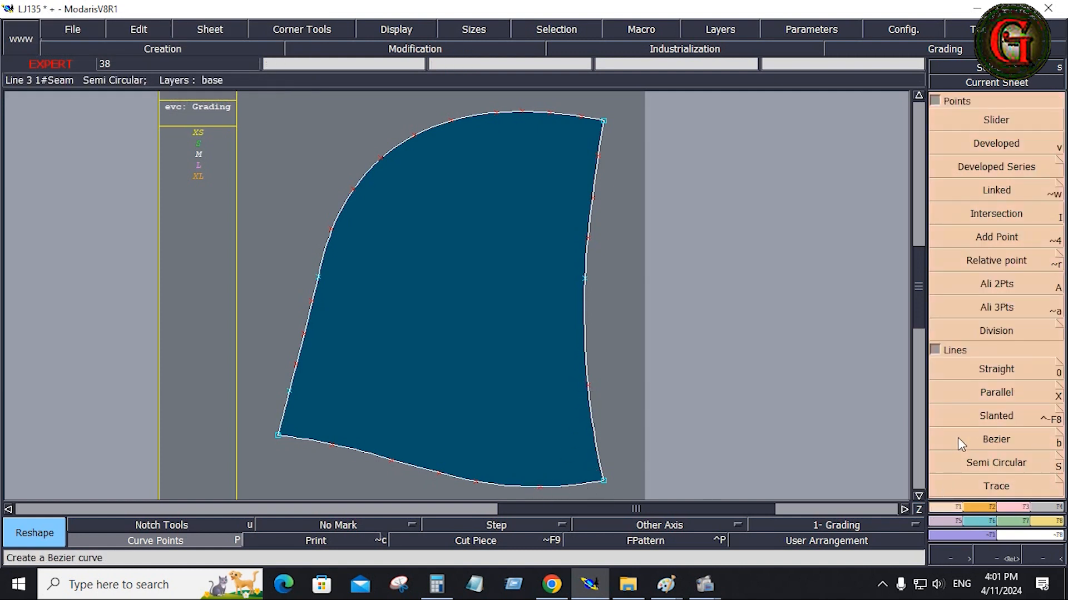
{"action": "left_click", "coordinate": [992, 399]}
{"action": "left_click", "coordinate": [593, 411]}
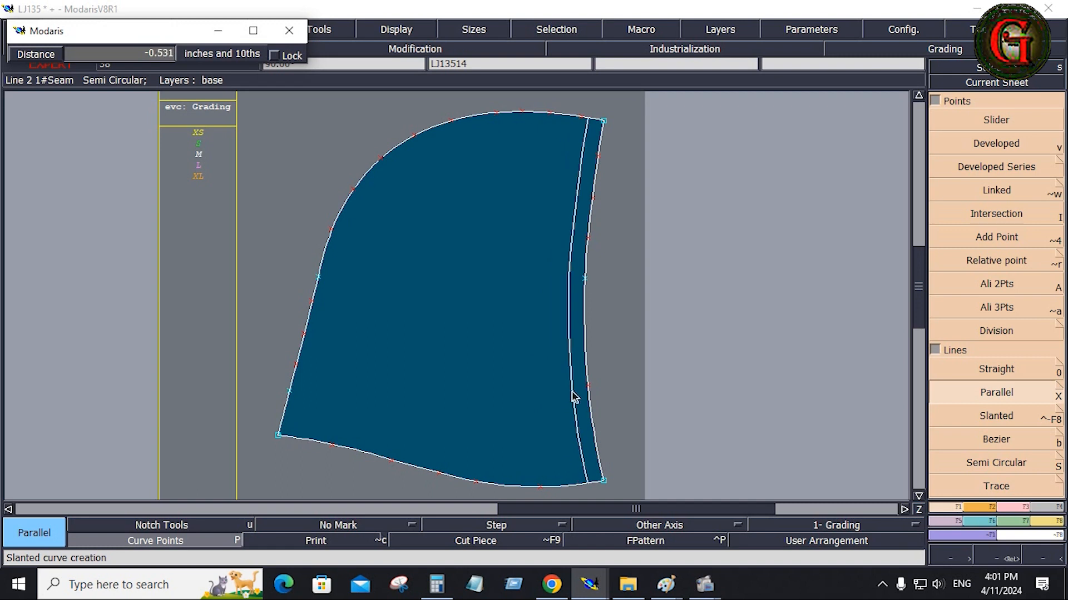
{"action": "left_click", "coordinate": [566, 395]}
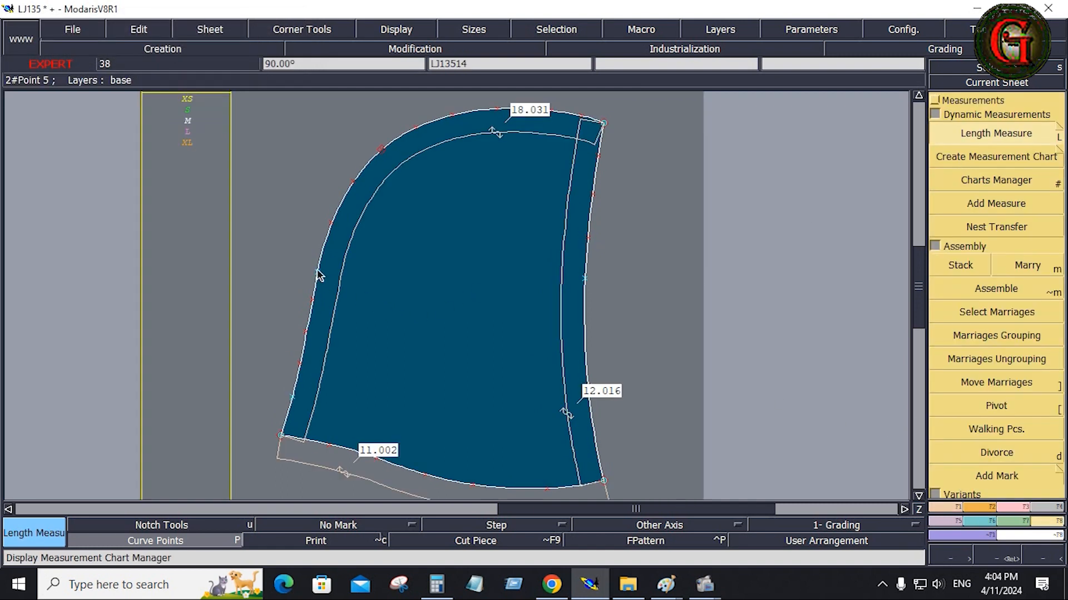
- Measure the hood piece's width from the back curve point to the front edge's middle point
{"action": "left_click", "coordinate": [318, 272]}
{"action": "left_click", "coordinate": [585, 278]}
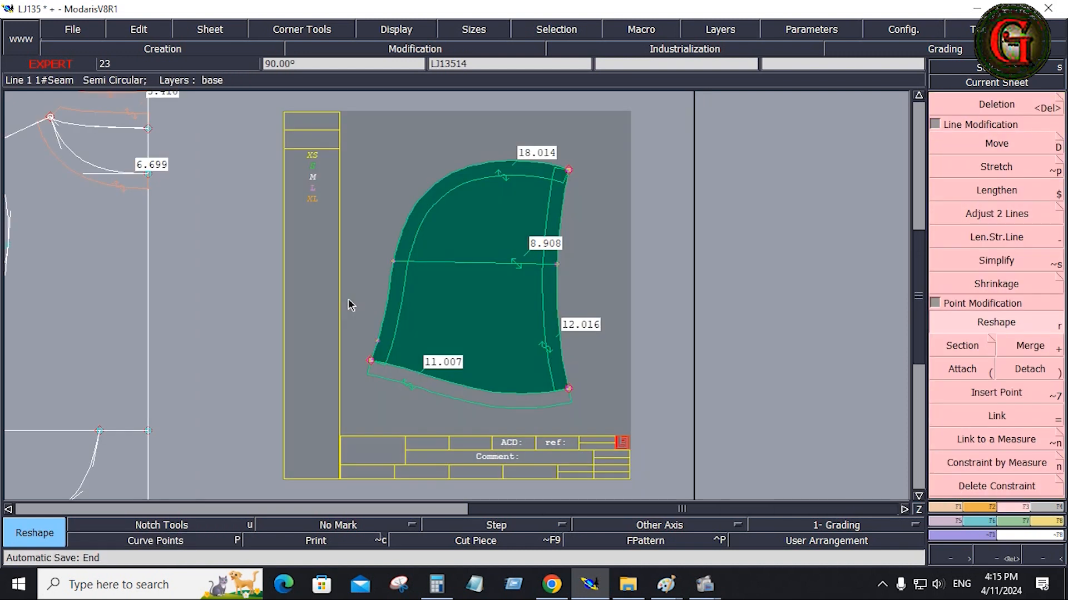
- Draw a 1.5-inch horizontal line from the upper end of the long vertical line beside the hood draft
{"action": "key", "text": "j"}
{"action": "key", "text": "Return"}
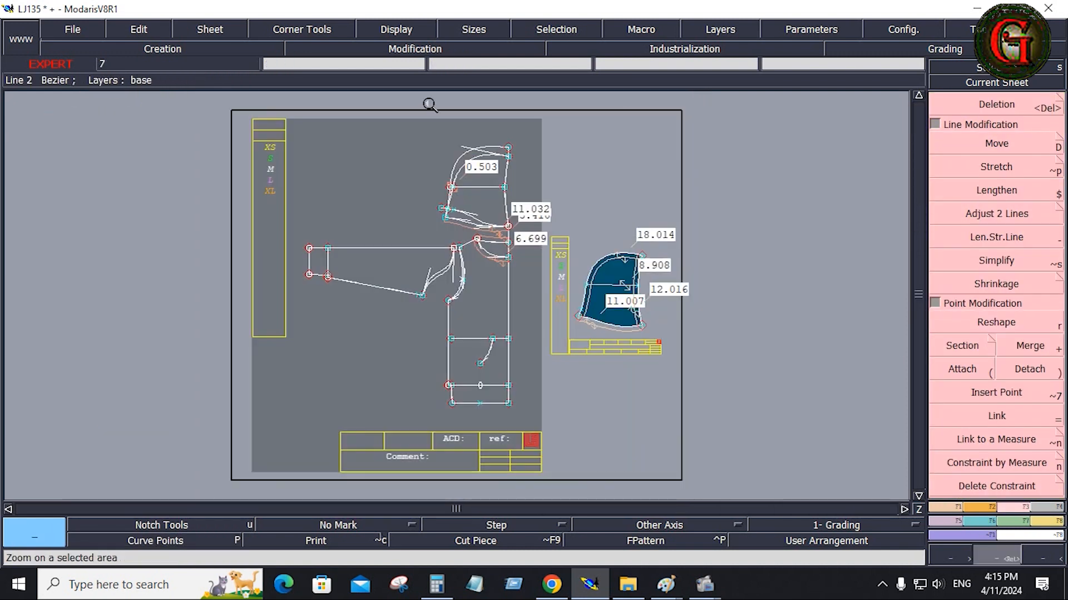
{"action": "left_click_drag", "start_coordinate": [395, 101], "coordinate": [525, 253]}
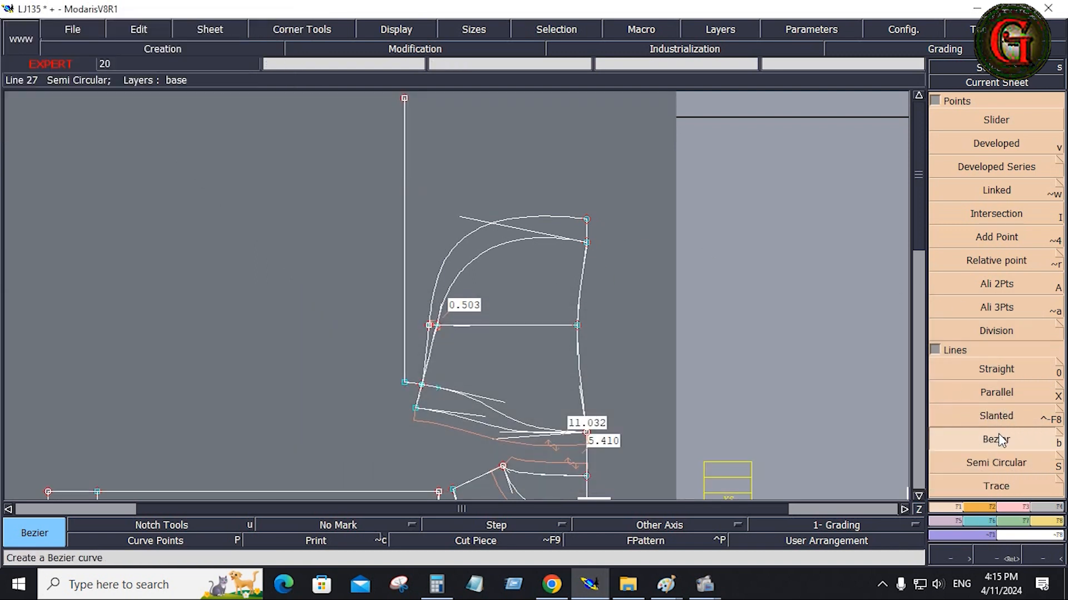
{"action": "left_click", "coordinate": [404, 98]}
{"action": "left_click", "coordinate": [76, 92]}
{"action": "type", "text": "1.500"}
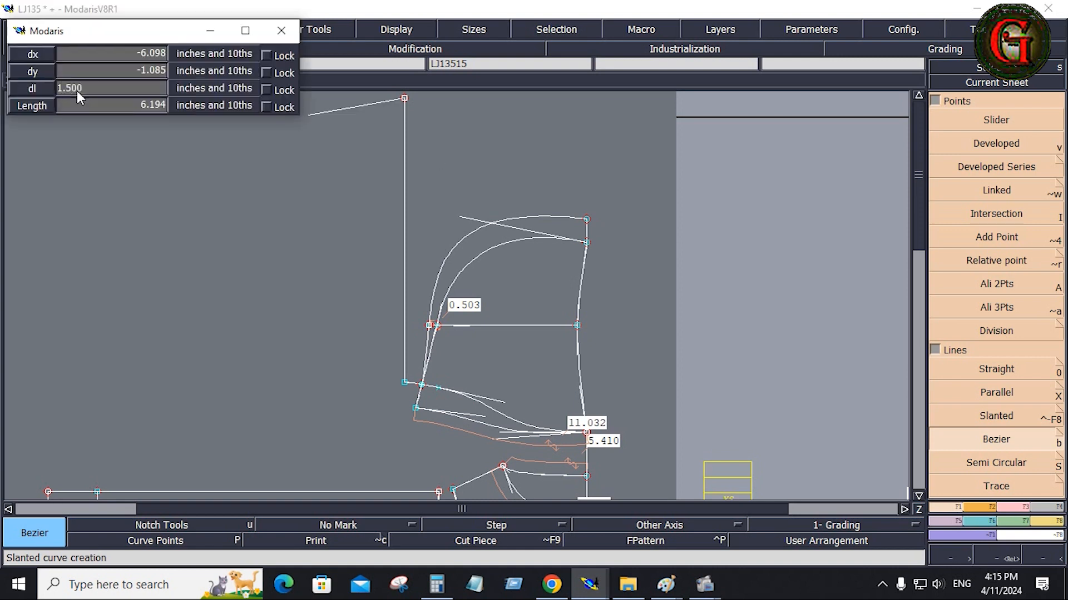
{"action": "key", "text": "Return"}
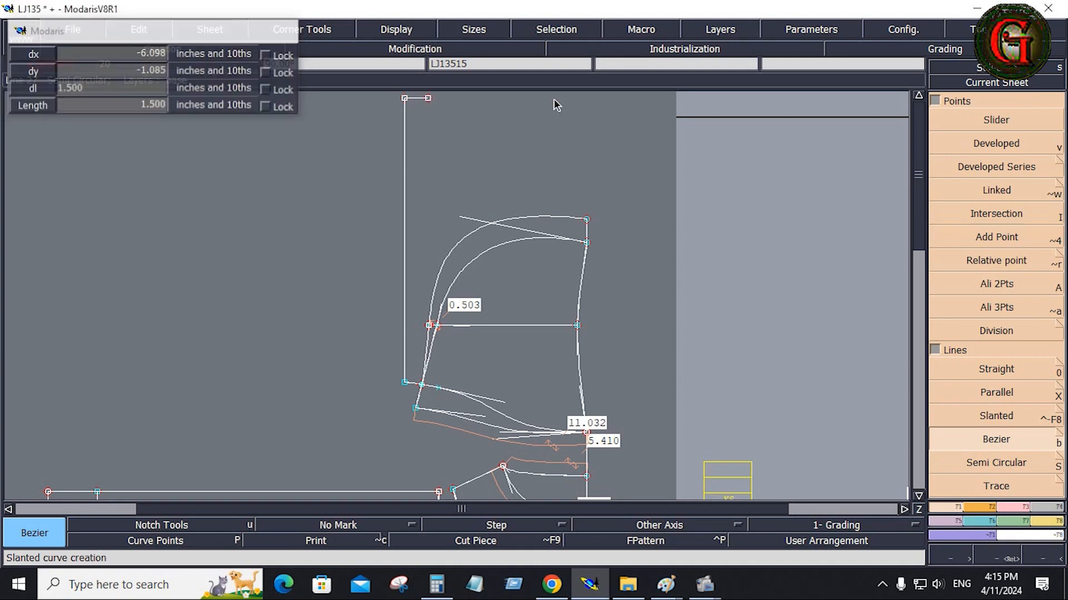
- Draw a Bezier line from the hood draft's lower back corner to the 1.5-inch line's free end and insert a point on it level with the hood's mid-width line
{"action": "left_click", "coordinate": [421, 385]}
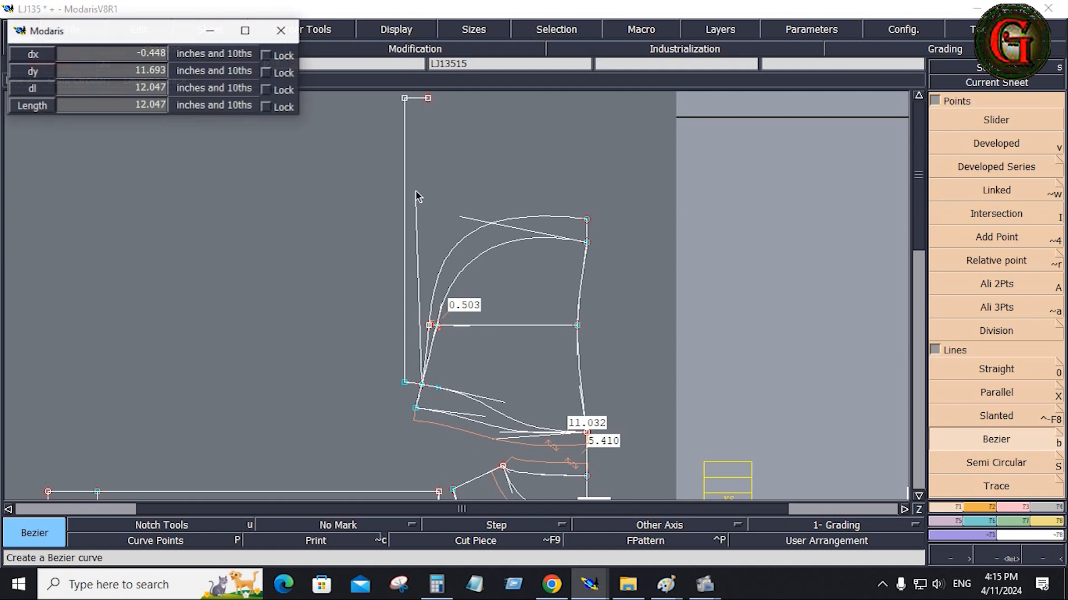
{"action": "left_click", "coordinate": [428, 99]}
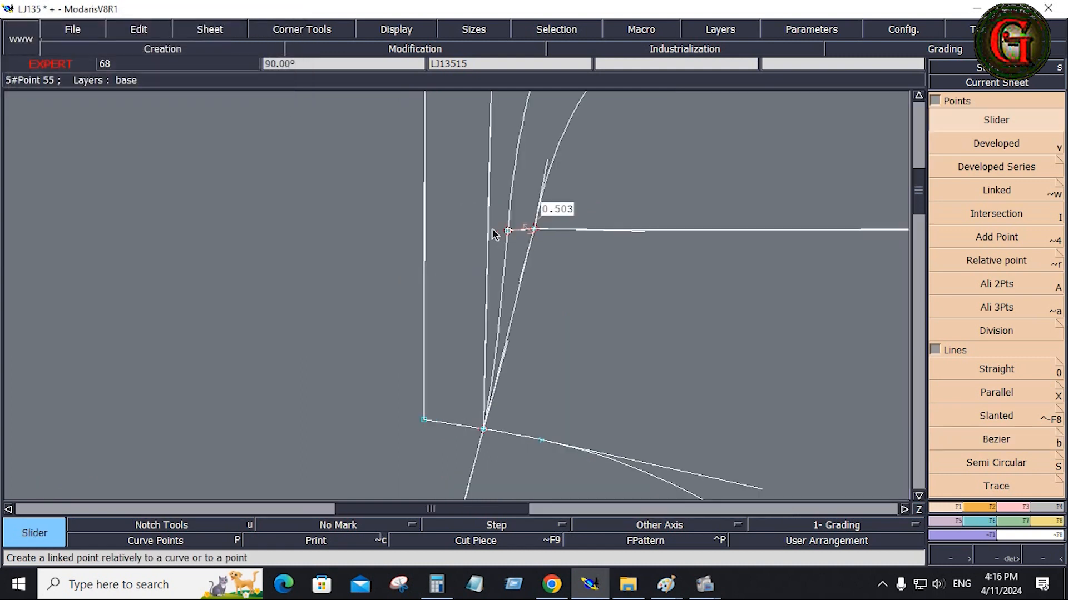
{"action": "left_click", "coordinate": [487, 228]}
{"action": "key", "text": "F3"}
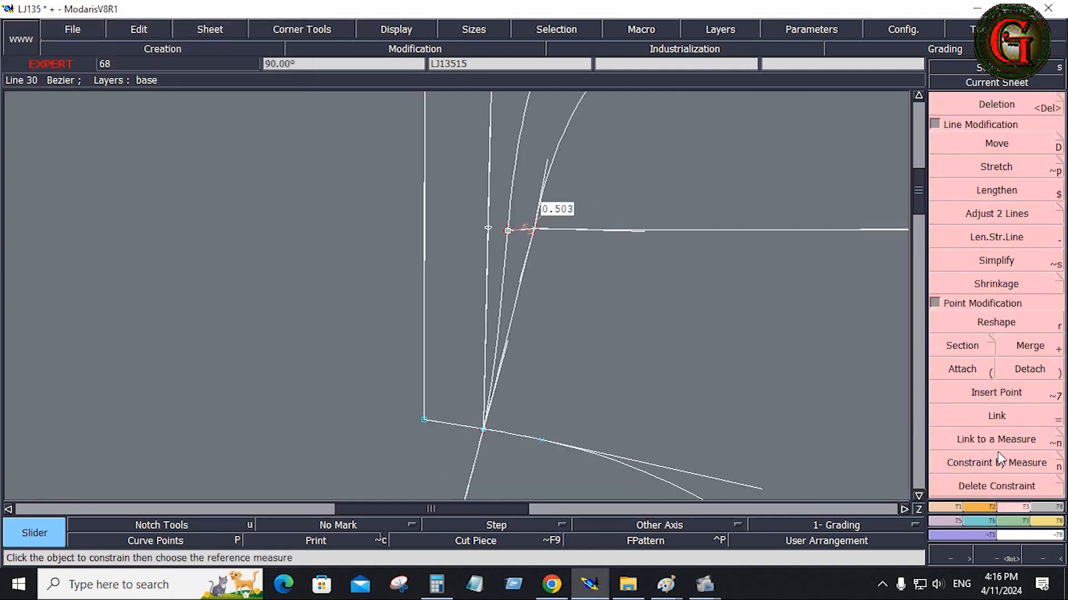
{"action": "left_click", "coordinate": [1005, 394]}
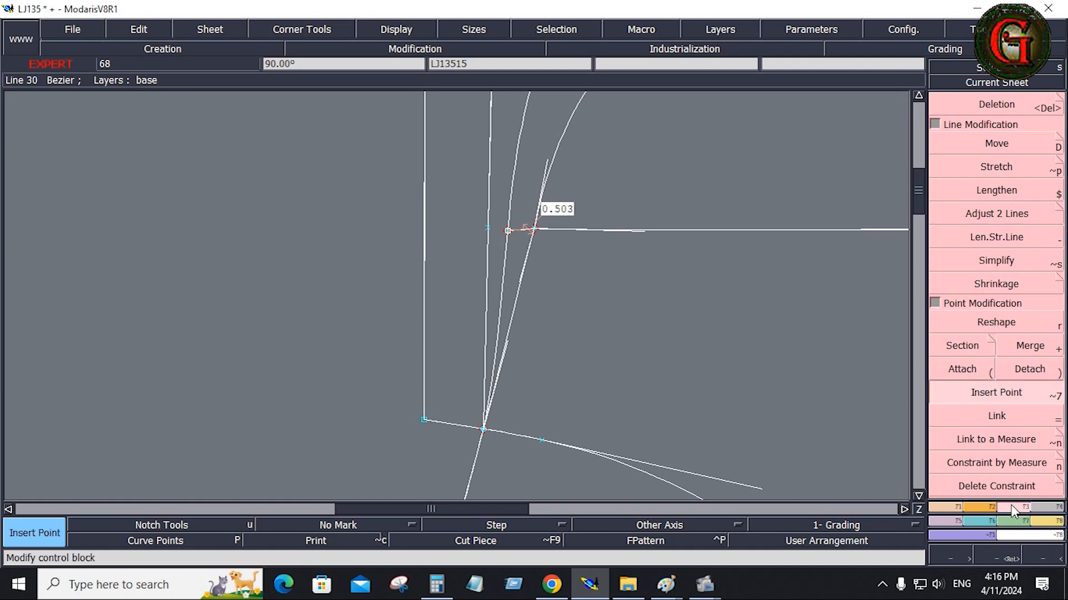
- Measure the strip's width from the inserted point across to the long vertical line
{"action": "left_click", "coordinate": [1051, 526]}
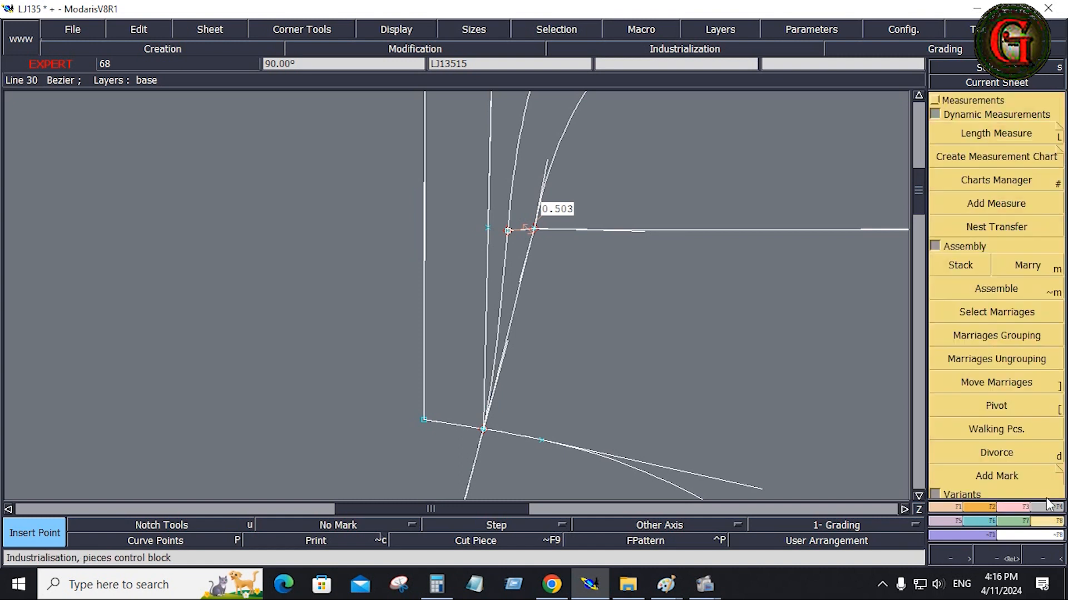
{"action": "left_click", "coordinate": [1039, 137]}
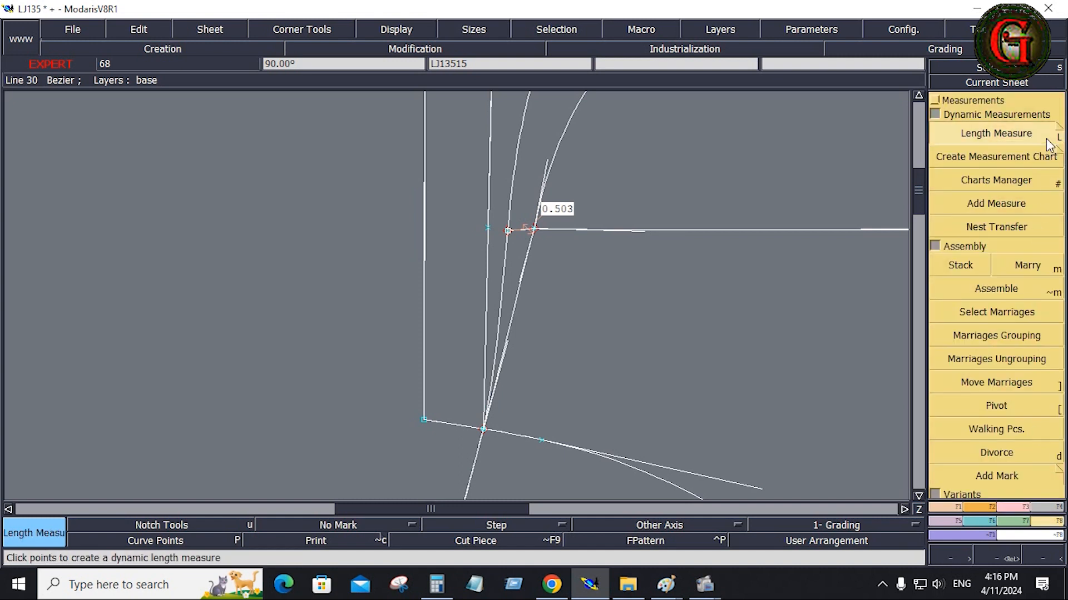
{"action": "left_click", "coordinate": [487, 228]}
{"action": "left_click", "coordinate": [426, 230]}
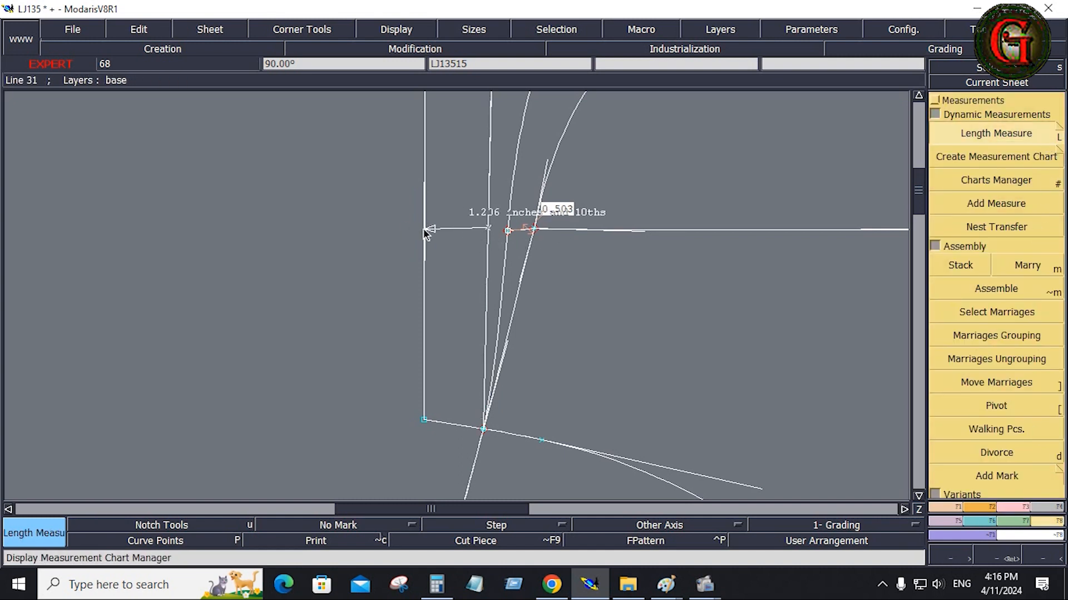
{"action": "left_click", "coordinate": [426, 230]}
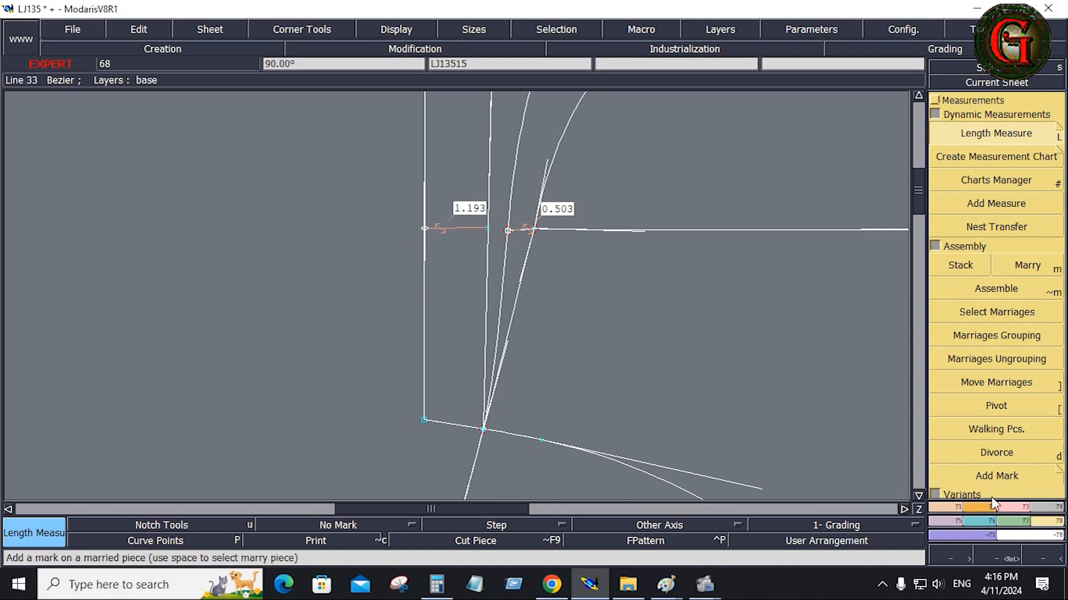
- Reshape the strip's slanted edge at the inserted point, narrowing the strip there to about 1.13 inches
{"action": "left_click", "coordinate": [1005, 507]}
{"action": "left_click", "coordinate": [1000, 322]}
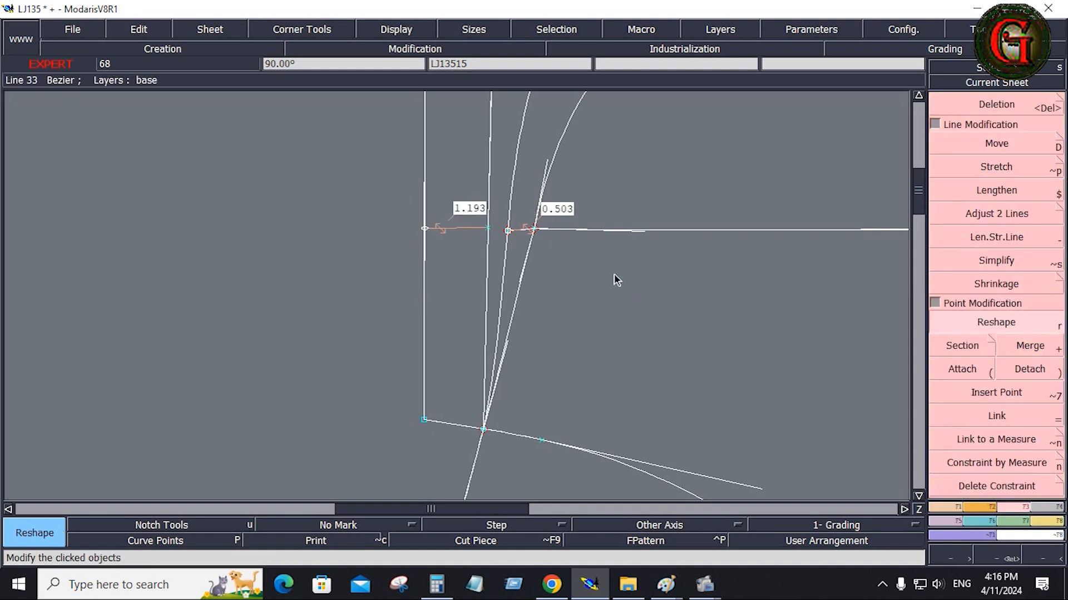
{"action": "left_click", "coordinate": [487, 231]}
{"action": "left_click", "coordinate": [488, 231]}
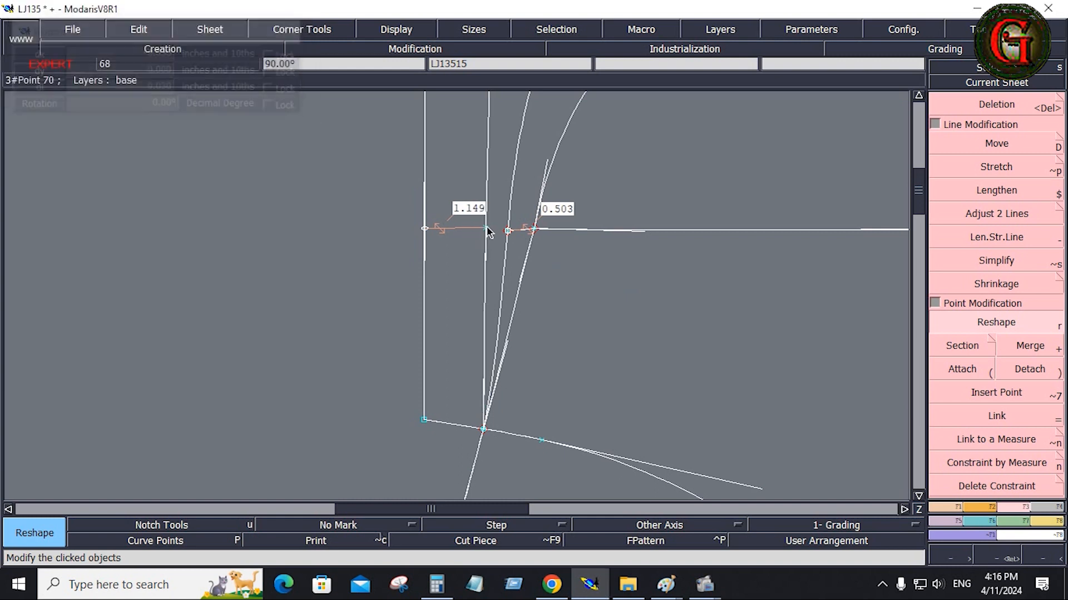
{"action": "left_click", "coordinate": [487, 230]}
{"action": "left_click", "coordinate": [485, 229]}
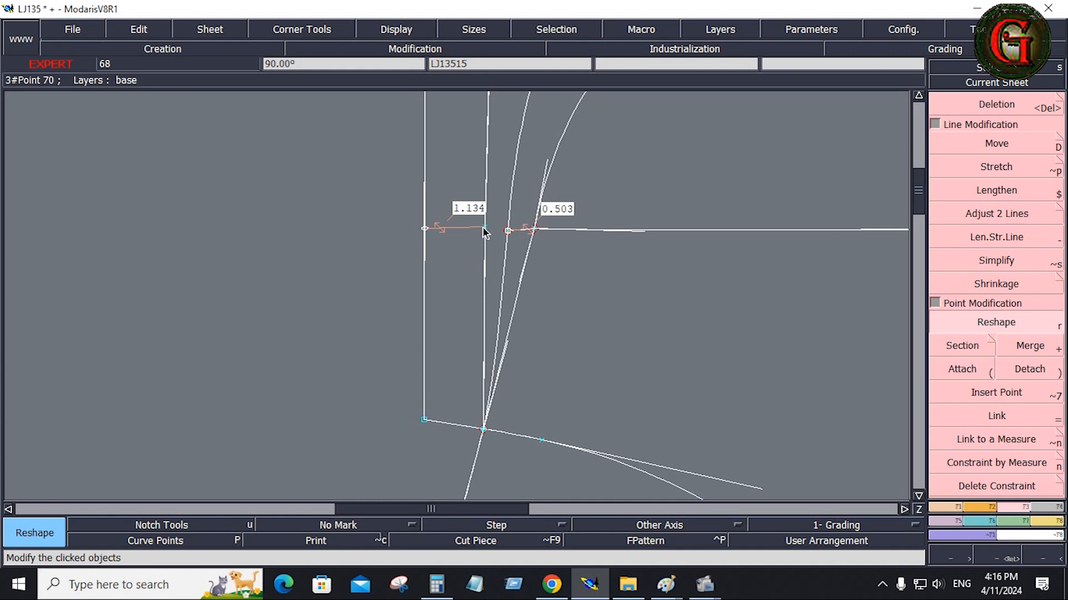
{"action": "left_click", "coordinate": [485, 228]}
{"action": "left_click", "coordinate": [485, 229]}
- Extract the strip beside the hood draft as a separate piece with the Seam tool
{"action": "key", "text": "Home"}
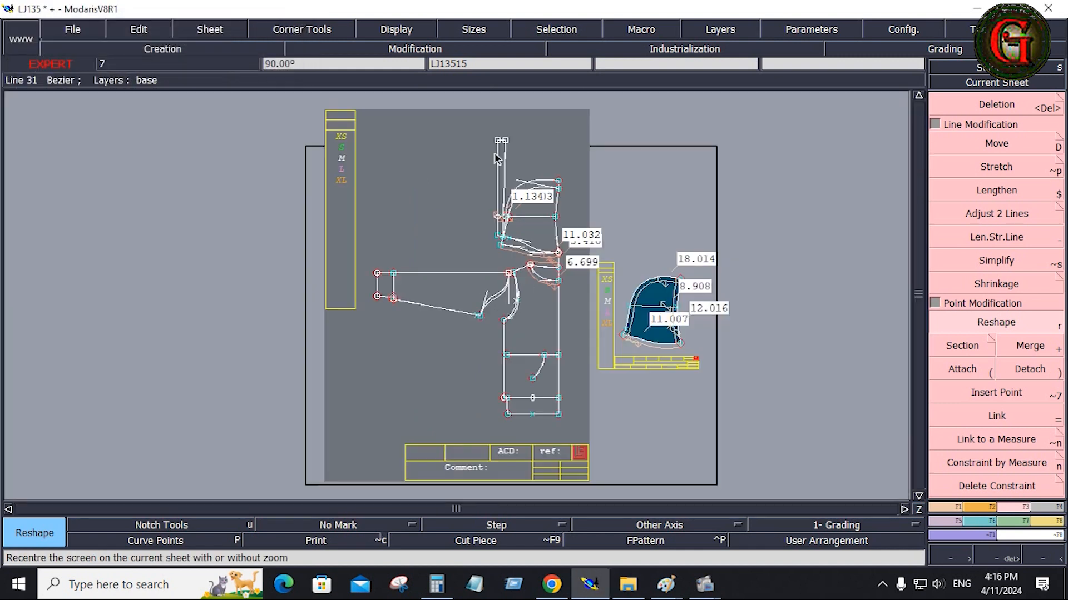
{"action": "key", "text": "Return"}
{"action": "left_click_drag", "start_coordinate": [480, 122], "coordinate": [530, 258]}
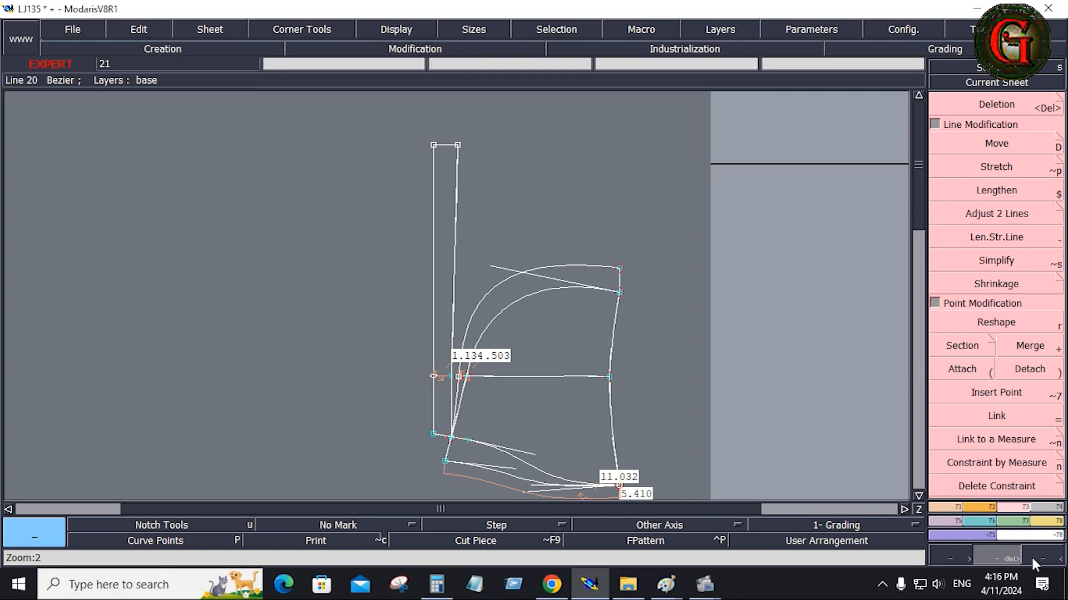
{"action": "left_click", "coordinate": [1048, 507]}
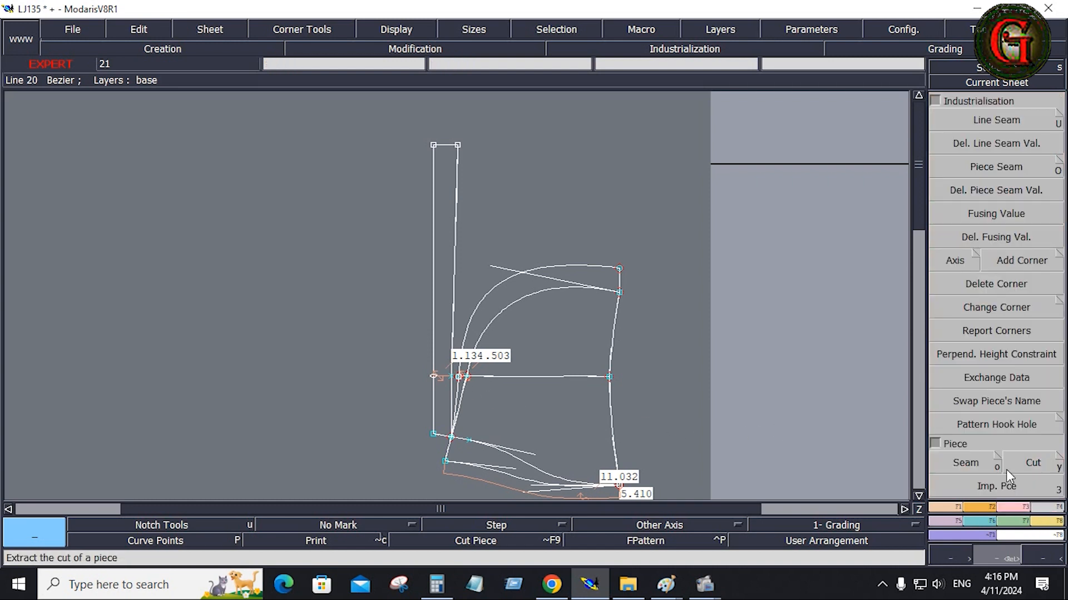
{"action": "left_click", "coordinate": [968, 459]}
{"action": "left_click", "coordinate": [443, 273]}
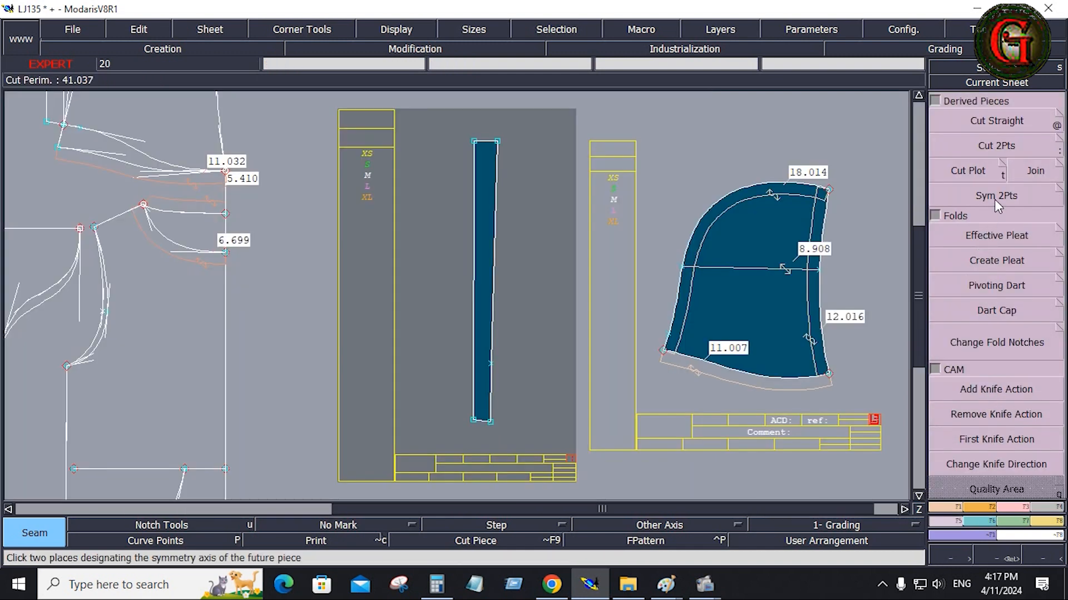
- Unfold the strip piece symmetrically about its long straight edge with Sym 2Pts, and delete the half-width strip piece
{"action": "left_click", "coordinate": [994, 197]}
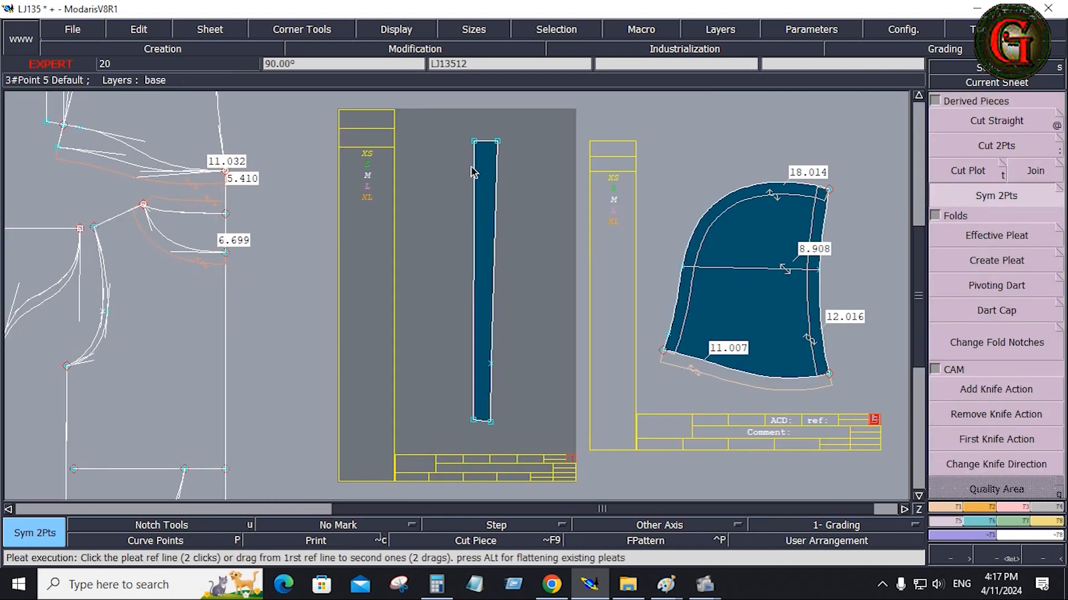
{"action": "left_click", "coordinate": [474, 421]}
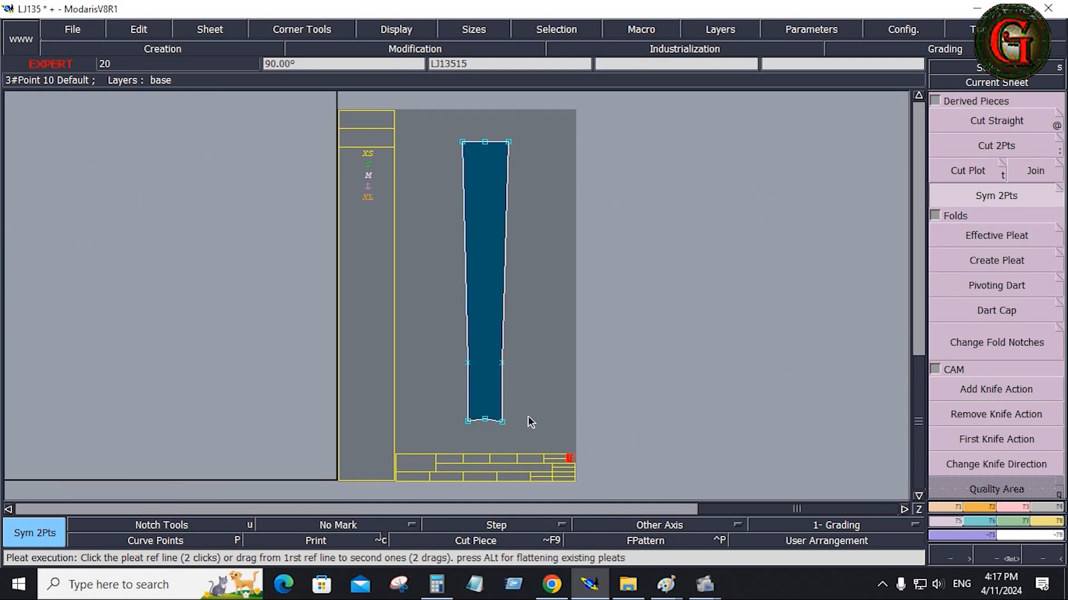
{"action": "key", "text": "j"}
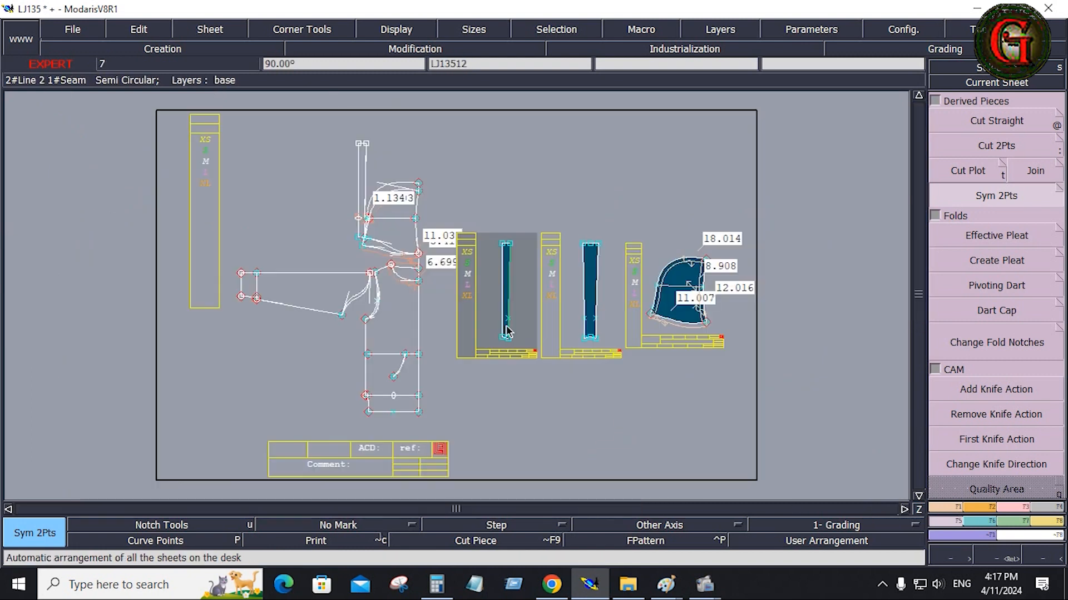
{"action": "key", "text": "Delete"}
{"action": "left_click", "coordinate": [506, 325]}
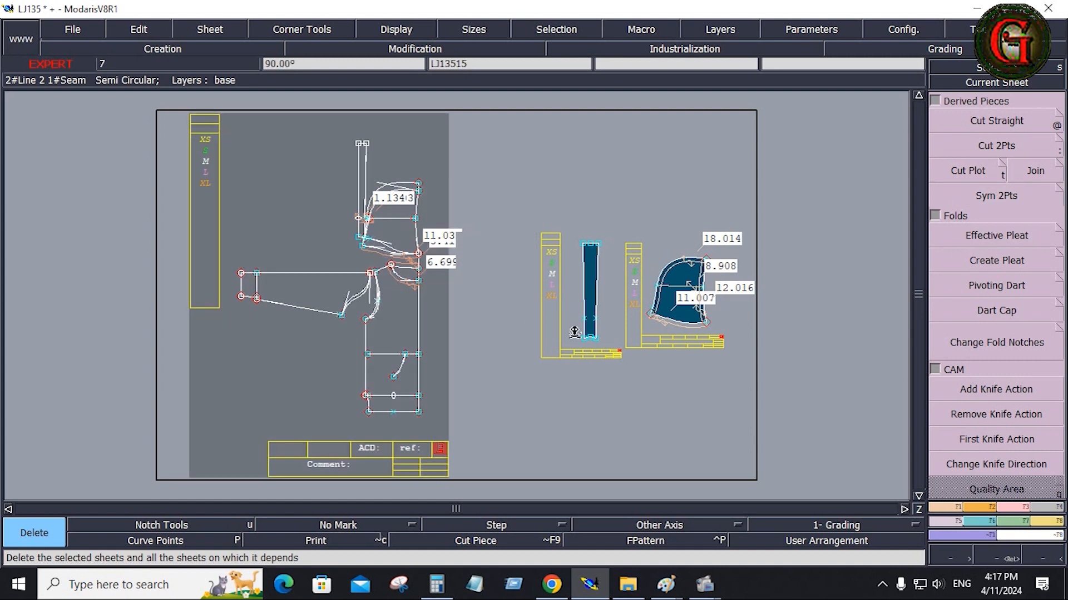
- Marry the full-width strip to the hood piece, matching its upper corner to the hood's top front corner
{"action": "key", "text": "Return"}
{"action": "left_click_drag", "start_coordinate": [768, 375], "coordinate": [528, 207]}
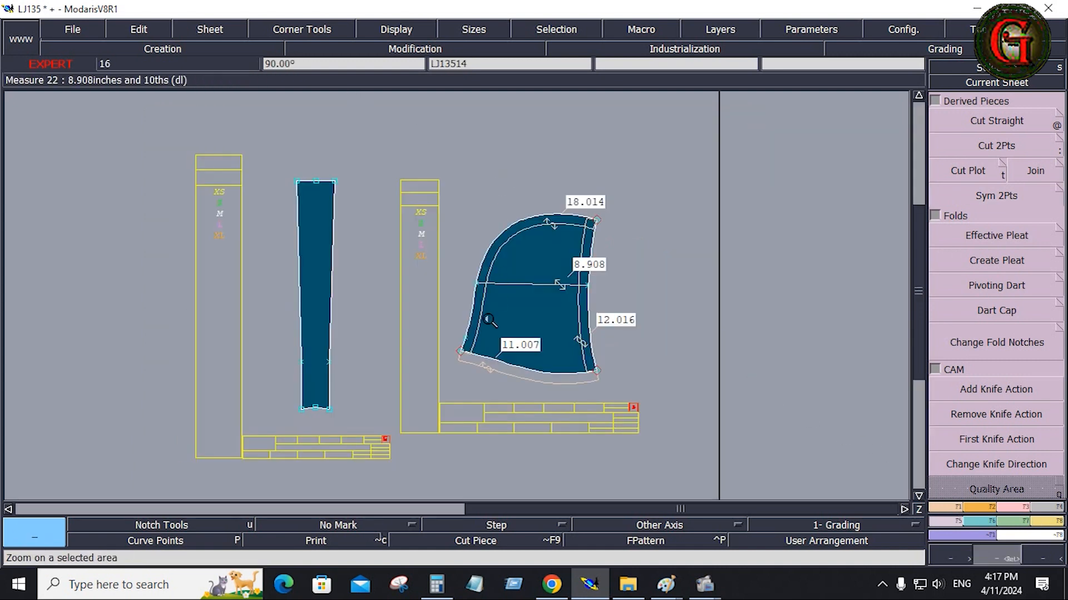
{"action": "left_click", "coordinate": [1039, 523]}
{"action": "left_click", "coordinate": [1027, 266]}
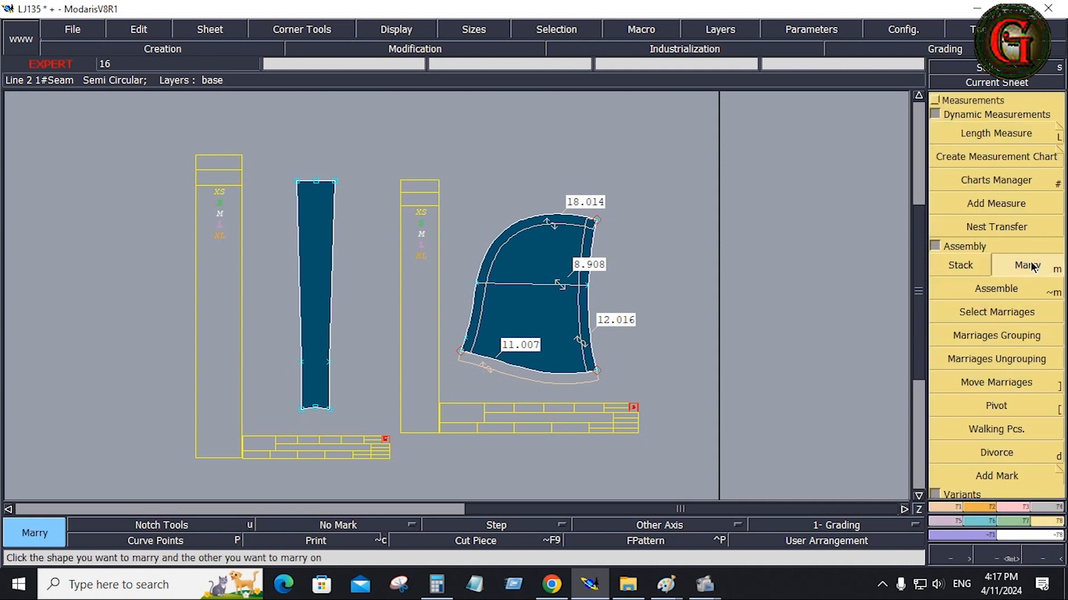
{"action": "left_click", "coordinate": [335, 182]}
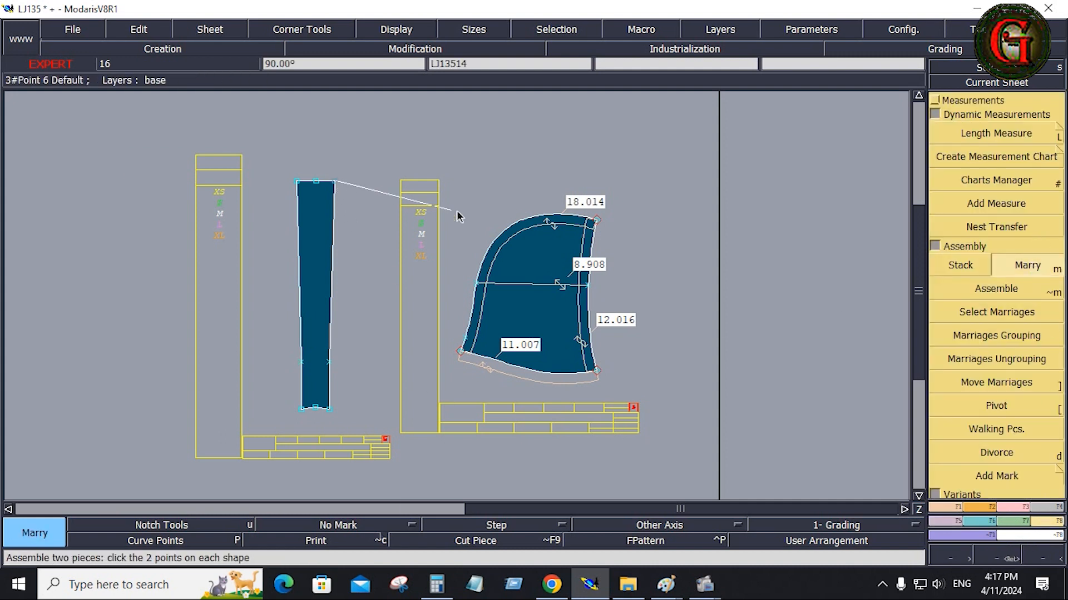
{"action": "left_click", "coordinate": [597, 224]}
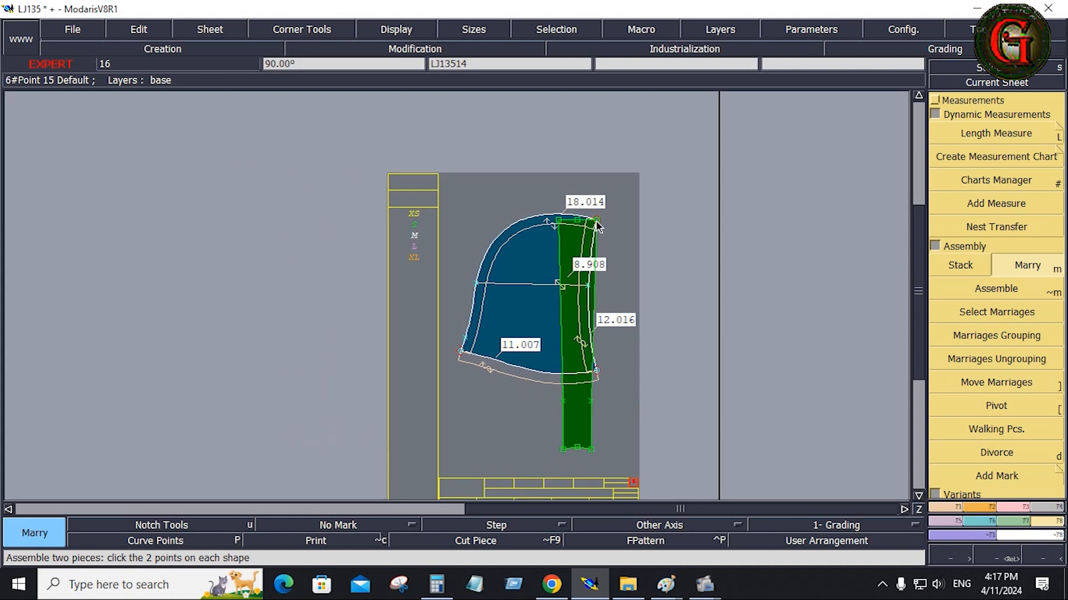
- Pivot the married strip about -96° around the shared corner so it lies above the hood's top edge
{"action": "left_click", "coordinate": [996, 405]}
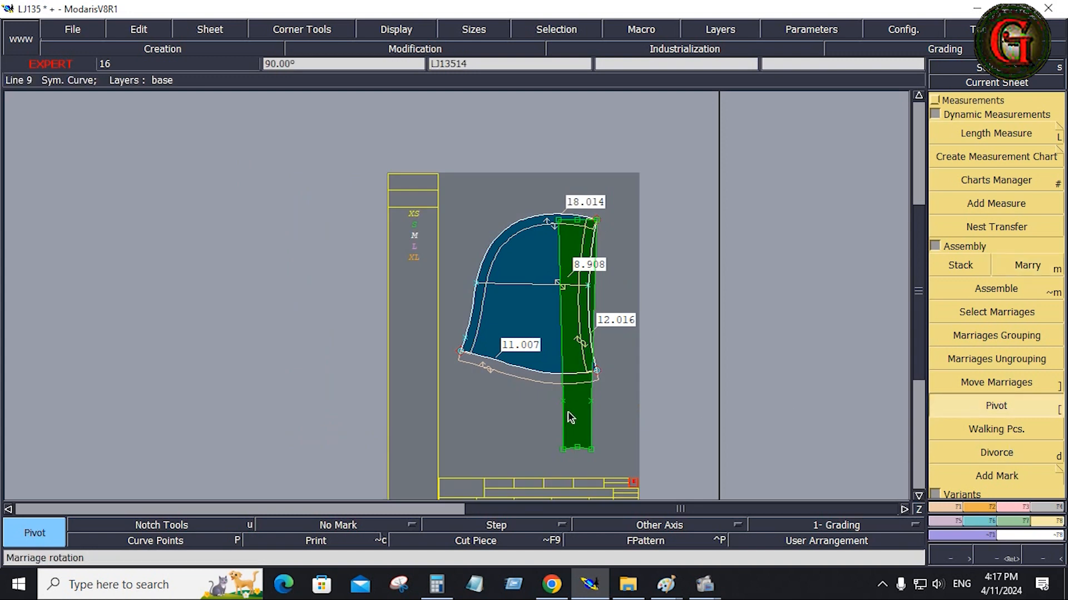
{"action": "left_click", "coordinate": [570, 417]}
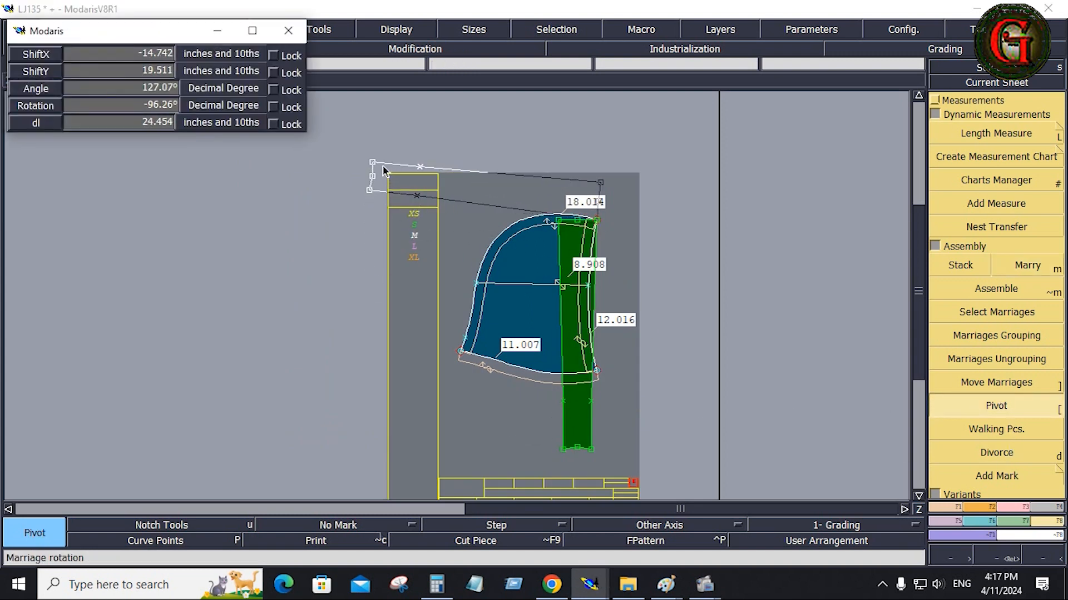
{"action": "left_click", "coordinate": [383, 165]}
- Walk the strip along the hood's curved back seam from the top front corner to the lower back corner
{"action": "left_click", "coordinate": [990, 429]}
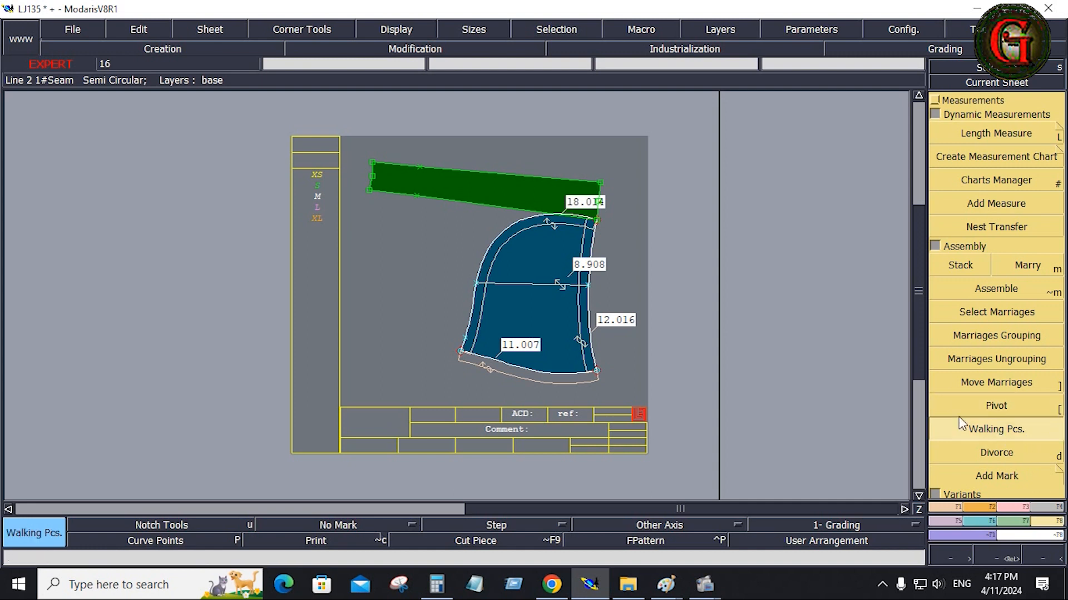
{"action": "left_click", "coordinate": [579, 219]}
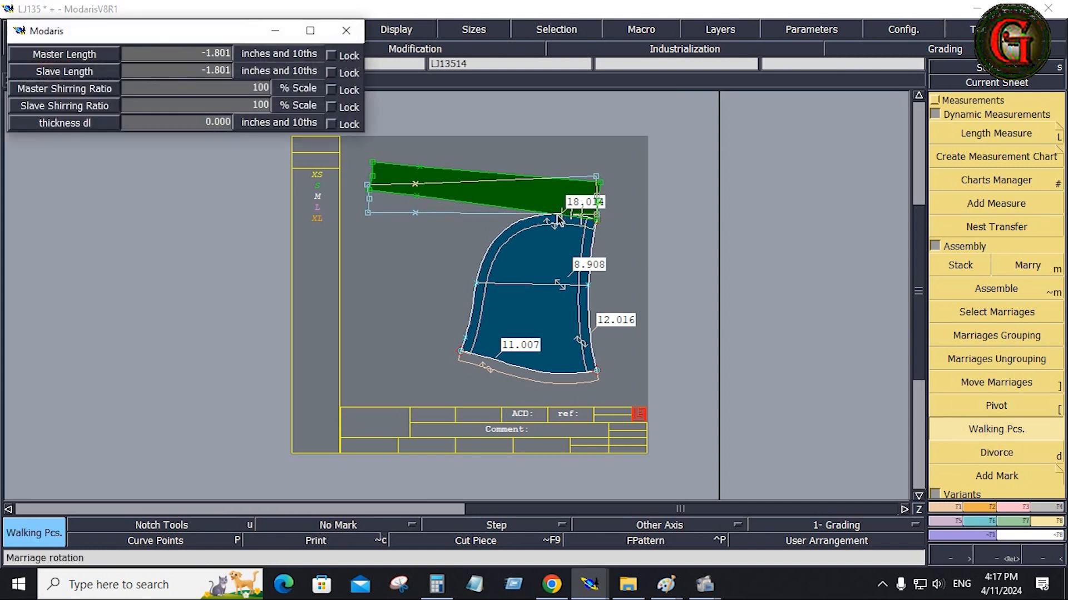
{"action": "left_click", "coordinate": [457, 341]}
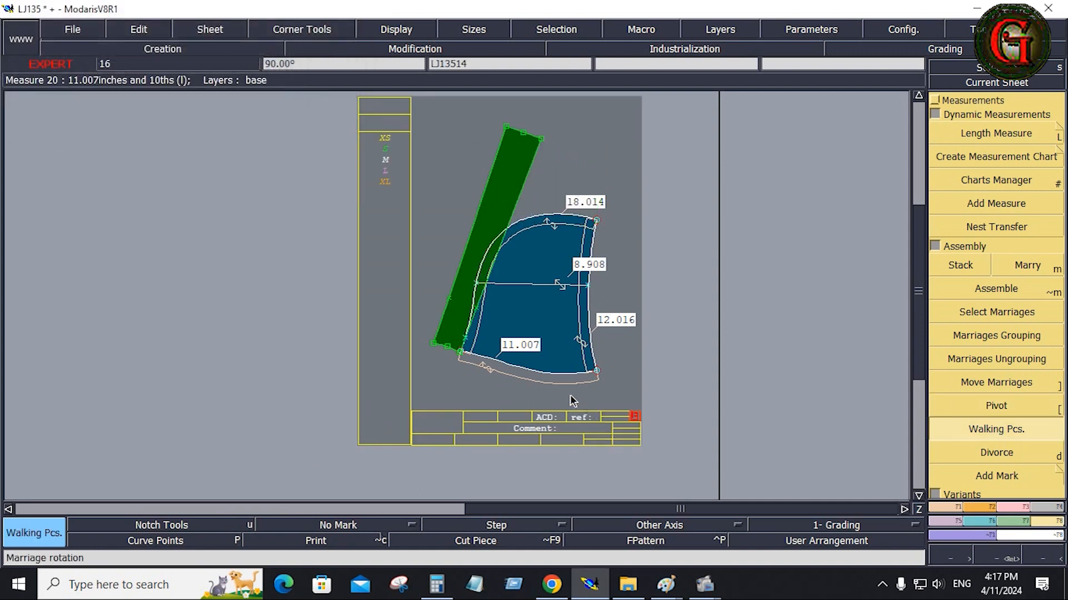
- Reshape the strip's lower corner to meet the hood piece's lower back corner
{"action": "key", "text": "Return"}
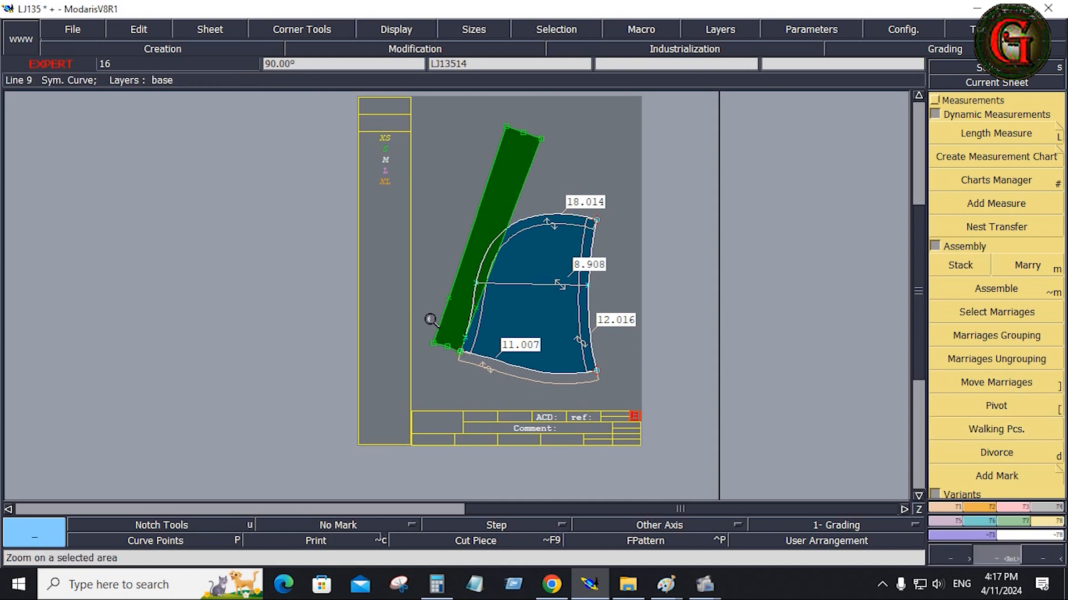
{"action": "left_click_drag", "start_coordinate": [431, 319], "coordinate": [471, 368]}
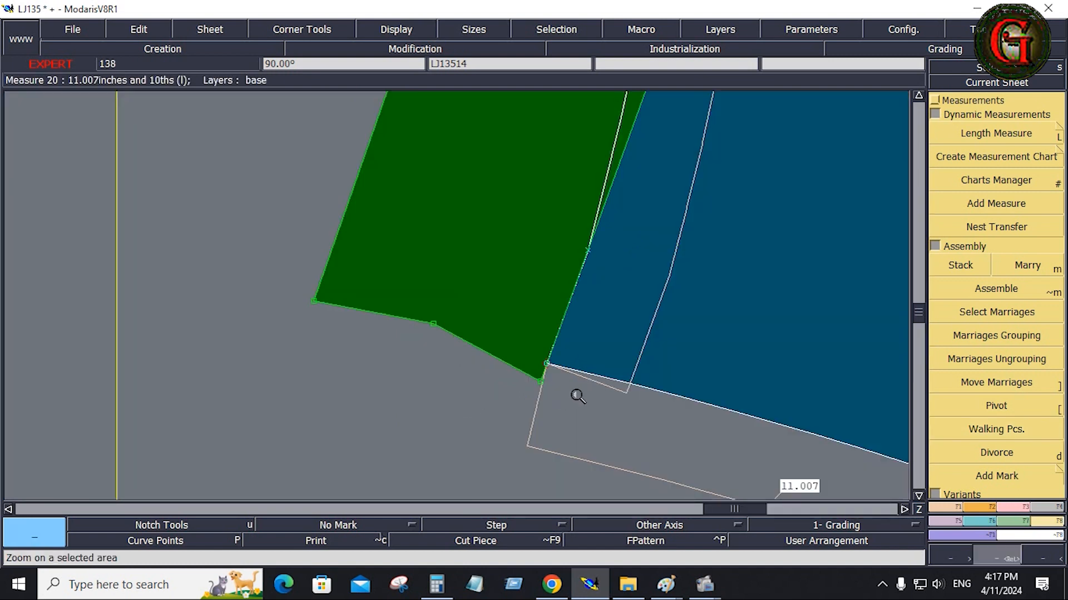
{"action": "key", "text": "r"}
{"action": "left_click", "coordinate": [537, 381]}
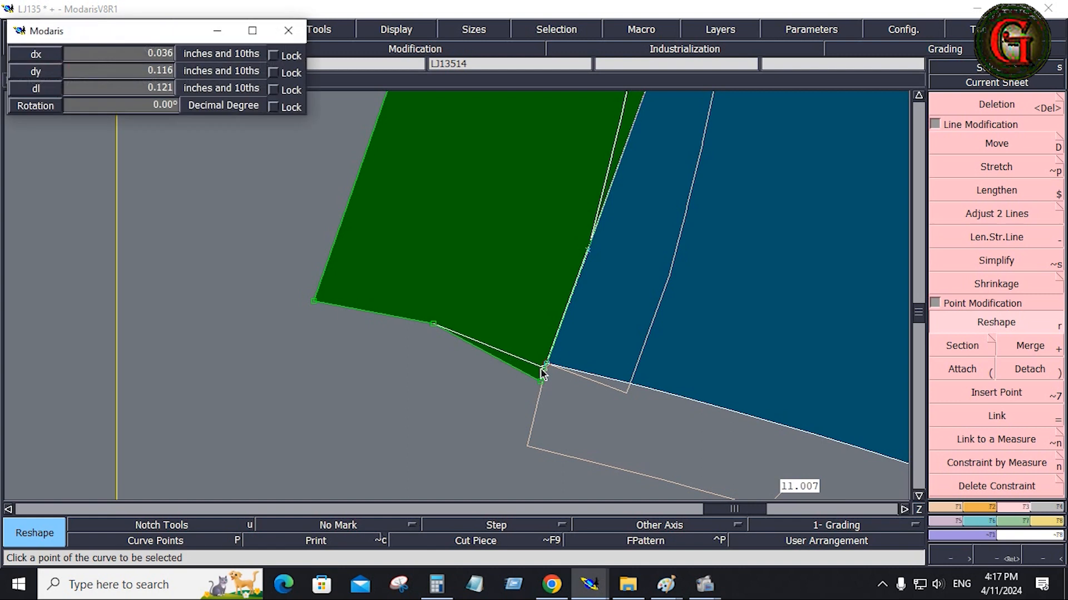
{"action": "left_click", "coordinate": [543, 365]}
- Divorce the strip from the hood piece to return it to its own sheet
{"action": "key", "text": "Home"}
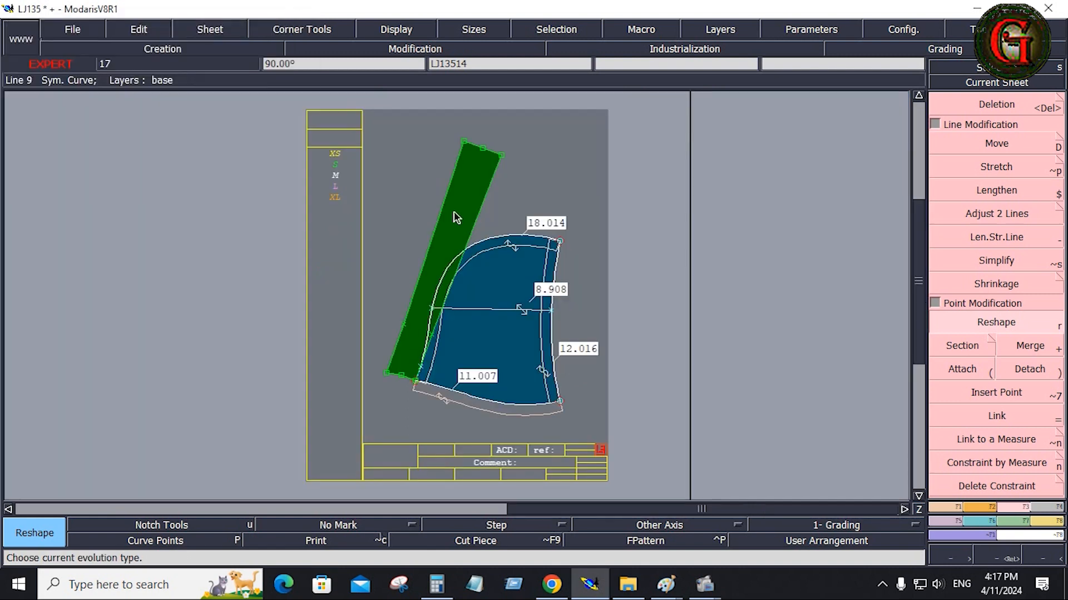
{"action": "left_click", "coordinate": [1046, 522]}
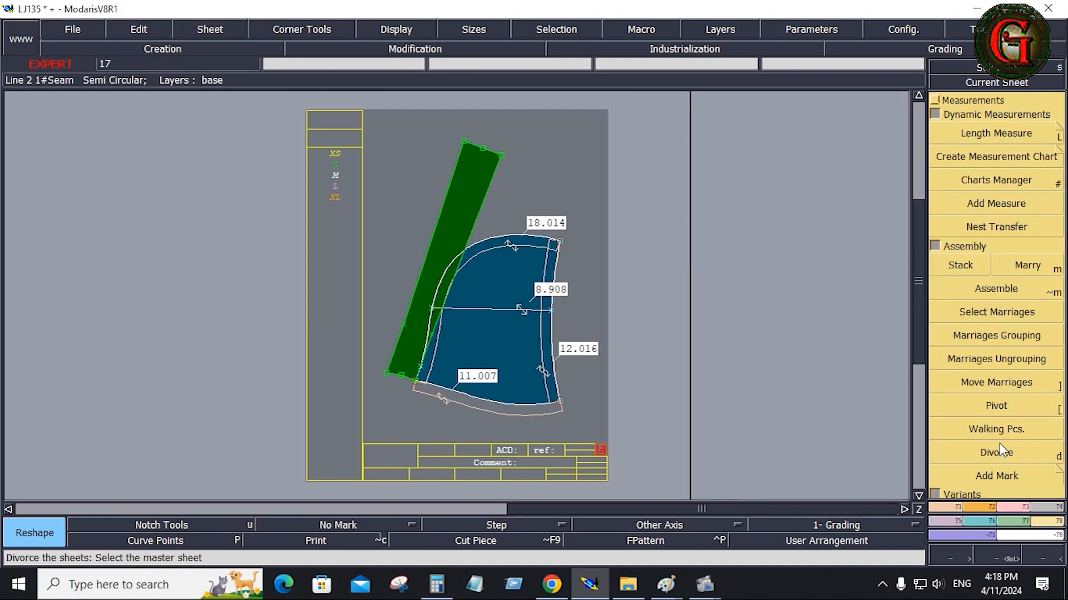
{"action": "left_click", "coordinate": [997, 455]}
{"action": "left_click", "coordinate": [433, 291]}
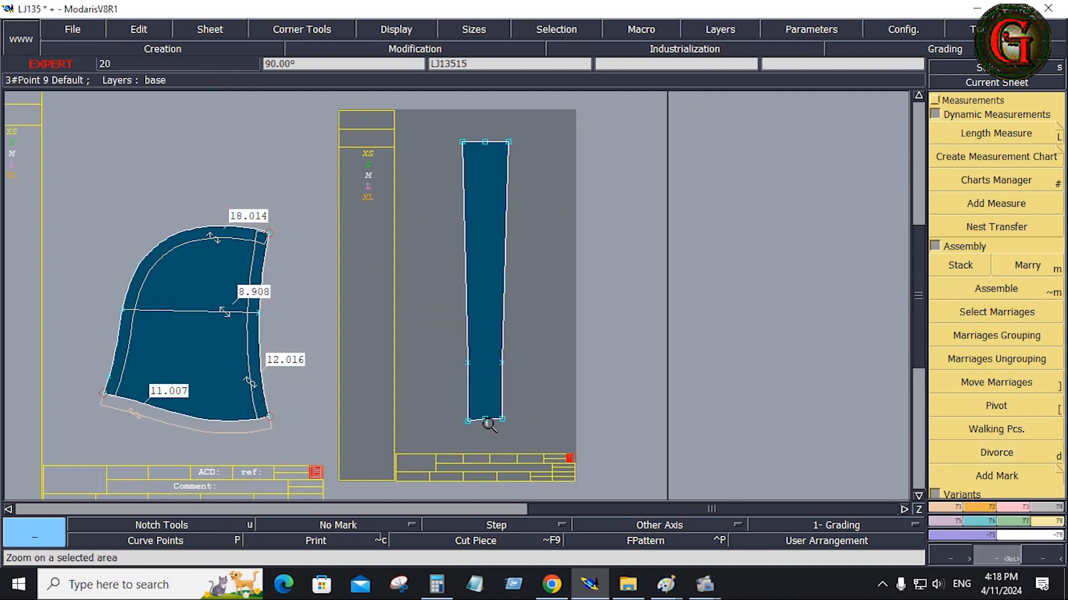
{"action": "left_click_drag", "start_coordinate": [440, 385], "coordinate": [522, 447]}
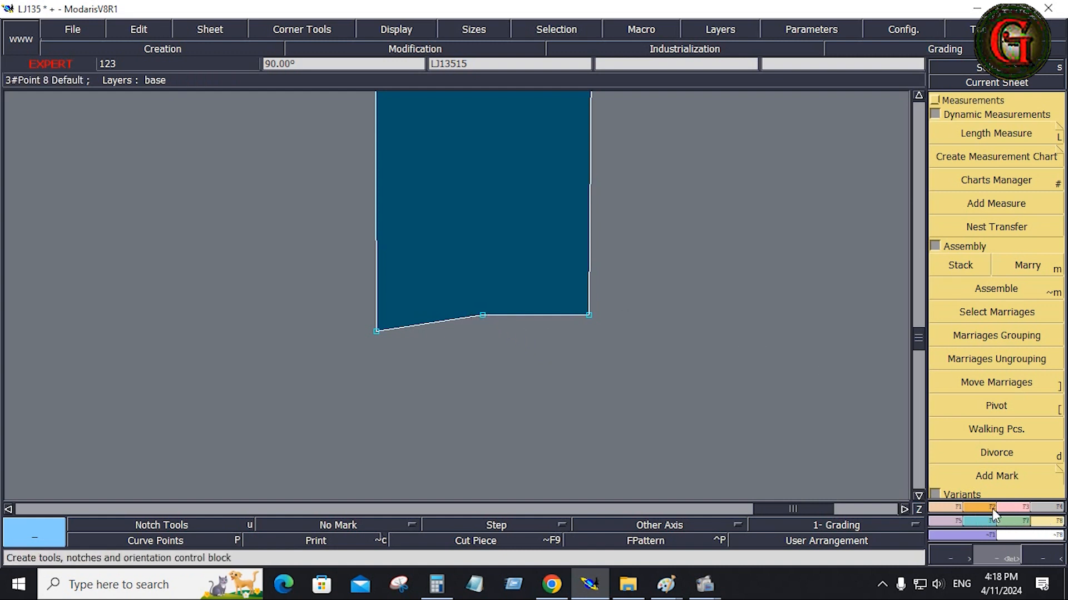
- Align the strip's lower outer corner horizontally with the midpoint of its bottom edge using Ali 2Pts
{"action": "left_click", "coordinate": [952, 507]}
{"action": "left_click", "coordinate": [967, 289]}
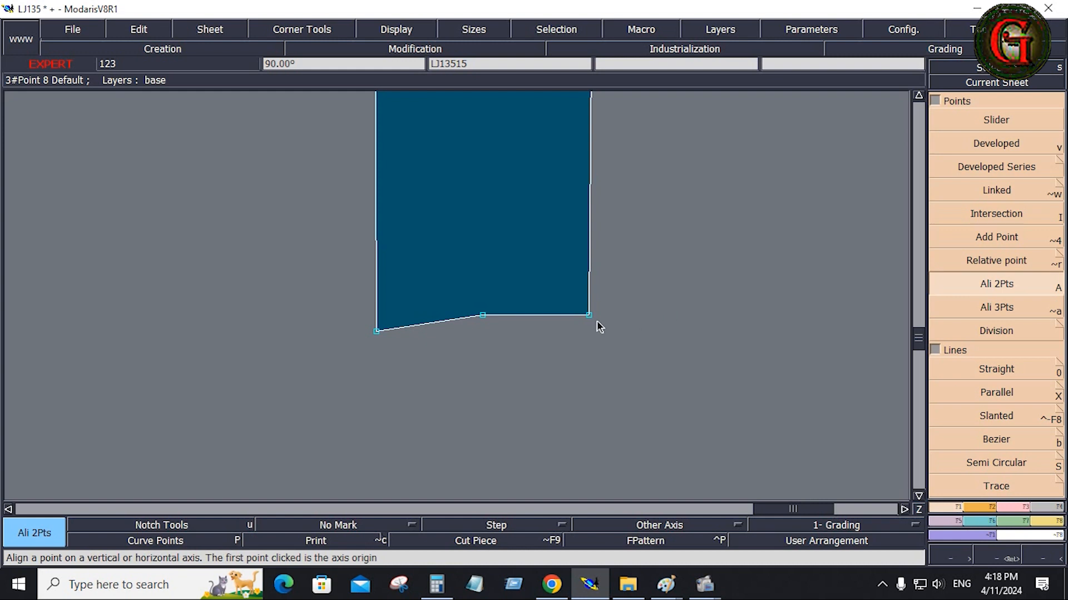
{"action": "left_click", "coordinate": [482, 315]}
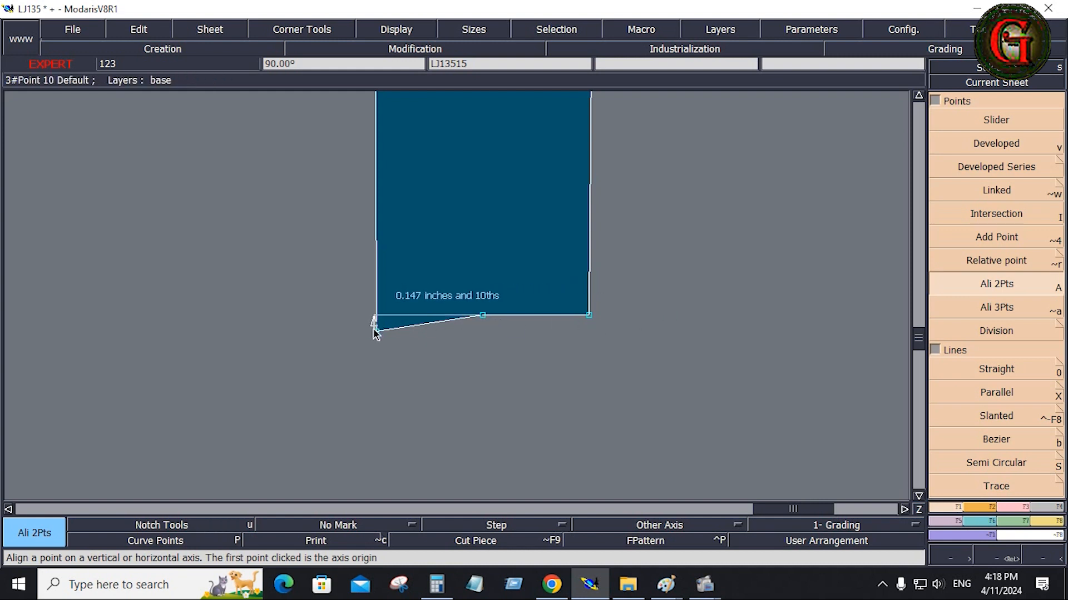
{"action": "left_click", "coordinate": [375, 333]}
{"action": "left_click", "coordinate": [989, 501]}
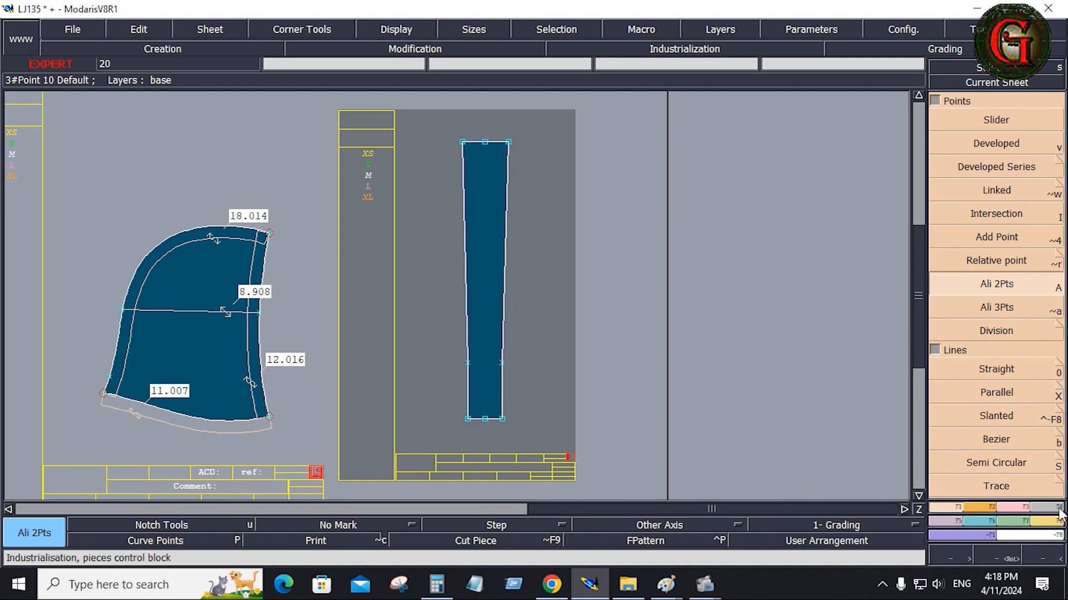
- Add a 0.300 inch seam allowance to all outer edges of the hood piece with Line Seam
{"action": "left_click", "coordinate": [684, 48]}
{"action": "left_click", "coordinate": [994, 119]}
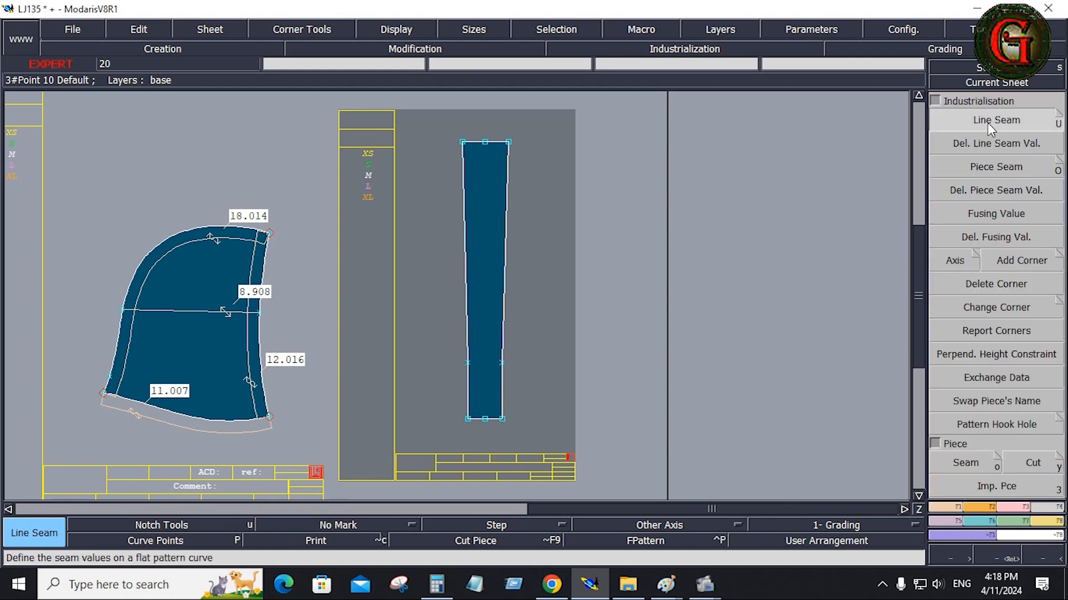
{"action": "left_click_drag", "start_coordinate": [52, 193], "coordinate": [307, 455]}
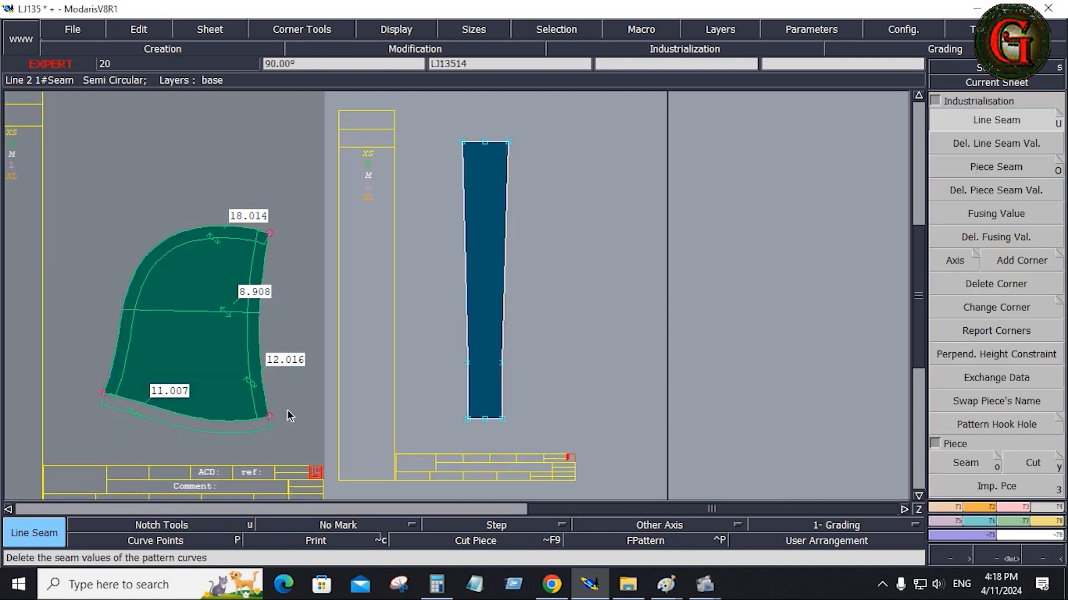
{"action": "left_click", "coordinate": [195, 229]}
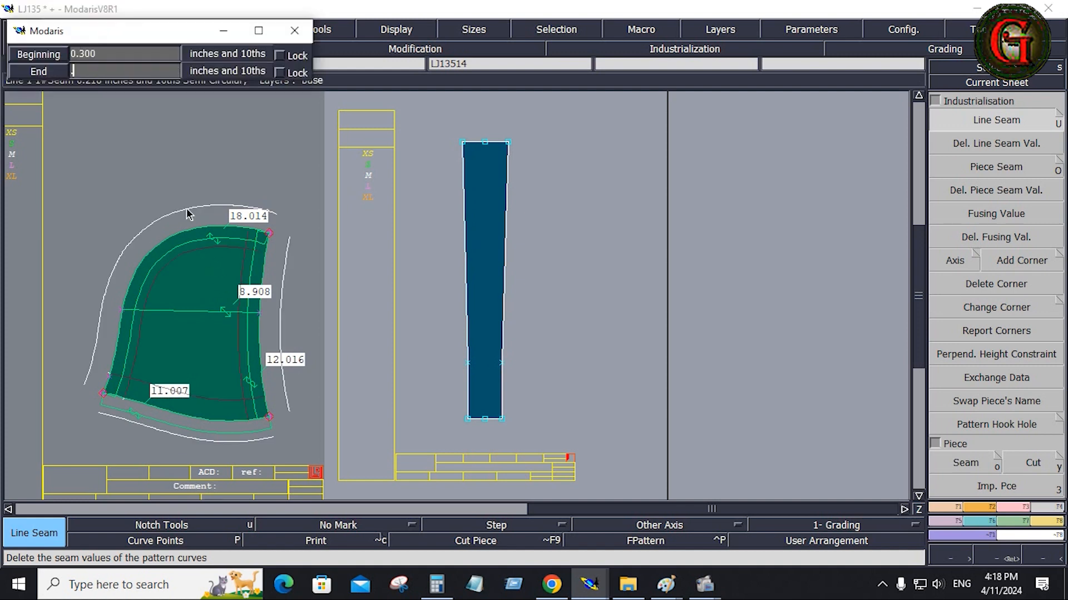
{"action": "key", "text": "Return"}
- Add a 0.300 inch seam allowance around all edges of the tapered center strip
{"action": "left_click", "coordinate": [503, 326]}
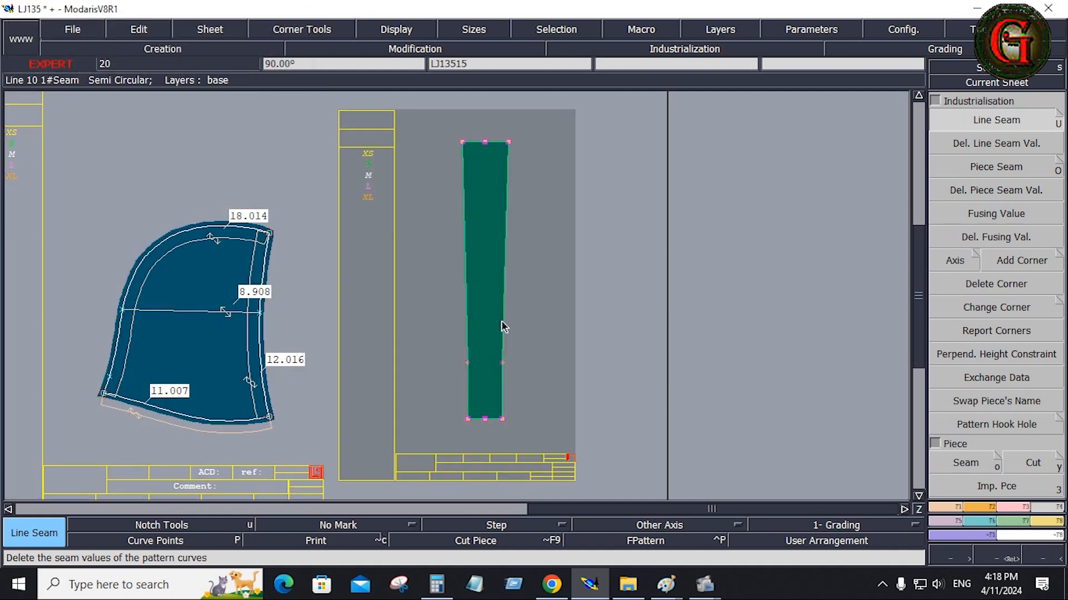
{"action": "left_click", "coordinate": [510, 327]}
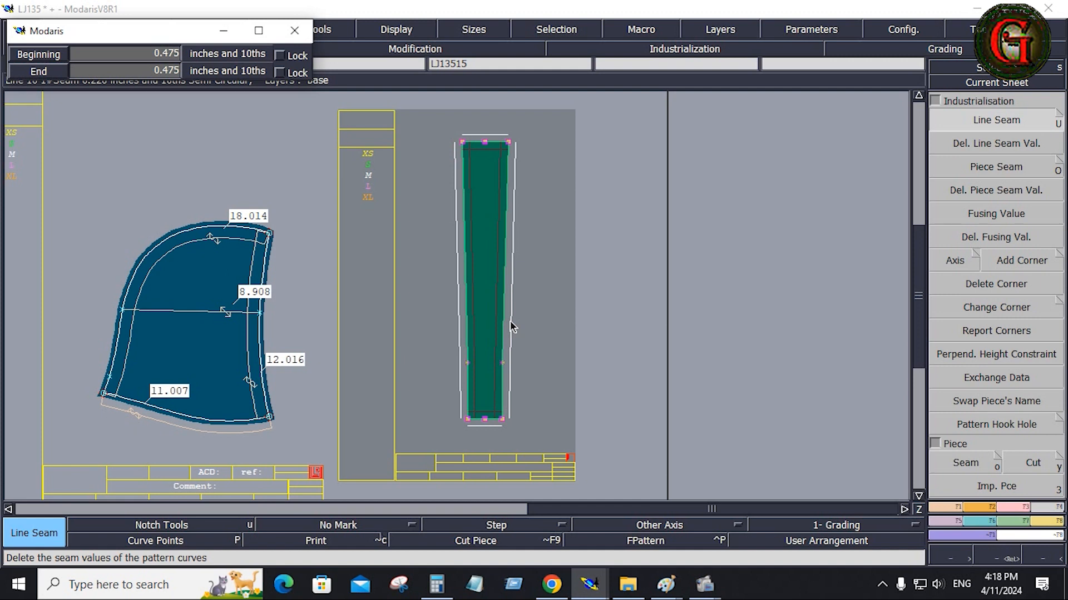
{"action": "key", "text": "Down"}
{"action": "key", "text": "Down"}
{"action": "key", "text": "Return"}
- Set the axis type to Grain Line Axis 'DF' and draw vertical grain lines inside the strip and the hood piece
{"action": "left_click", "coordinate": [661, 525]}
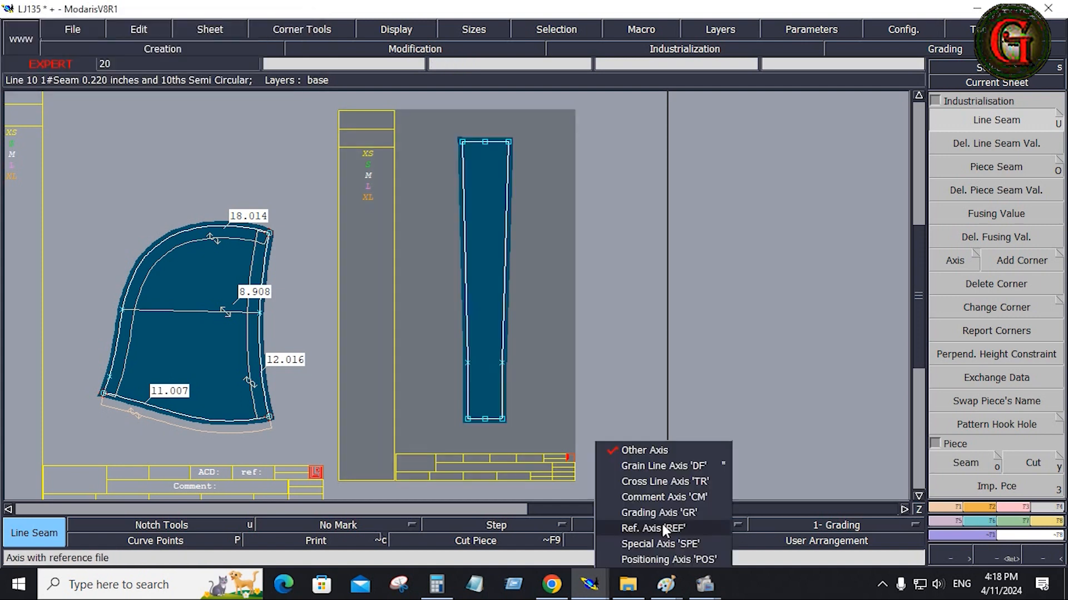
{"action": "left_click", "coordinate": [657, 470]}
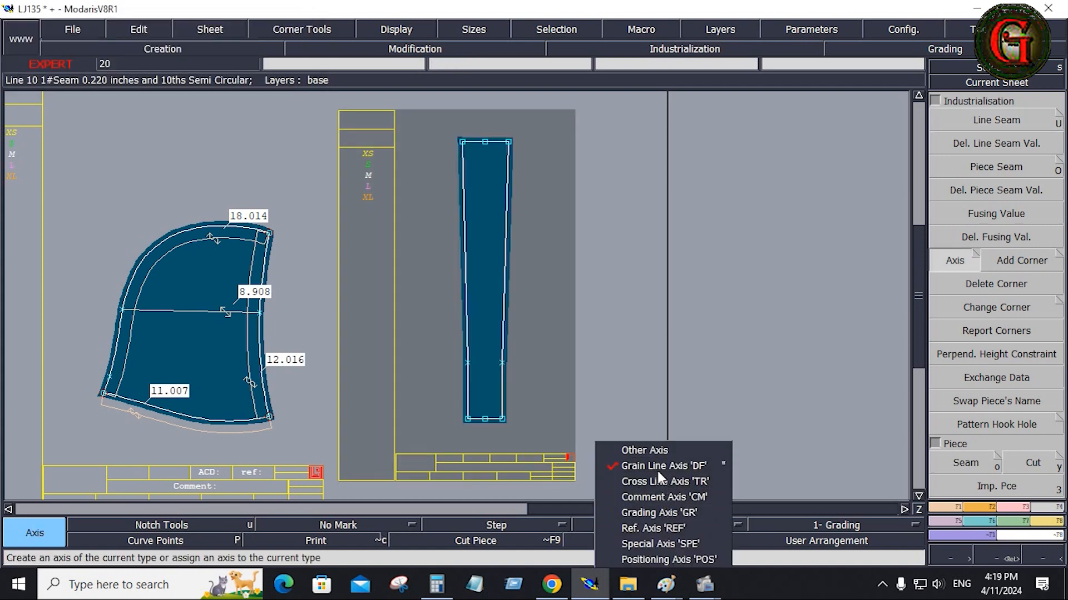
{"action": "left_click", "coordinate": [486, 297]}
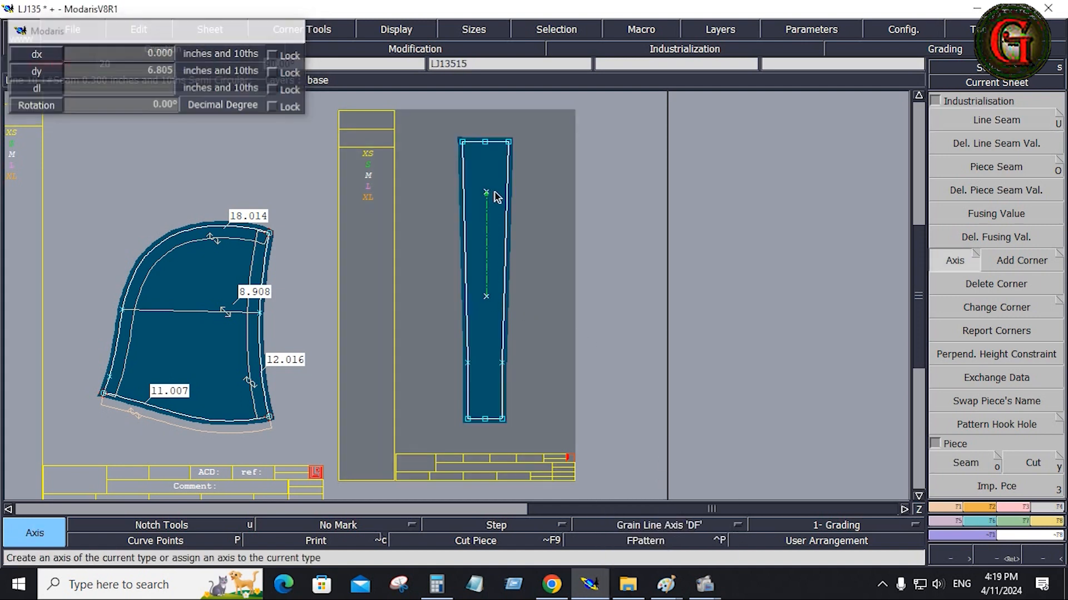
{"action": "left_click", "coordinate": [486, 192]}
{"action": "left_click", "coordinate": [193, 343]}
{"action": "left_click", "coordinate": [193, 277]}
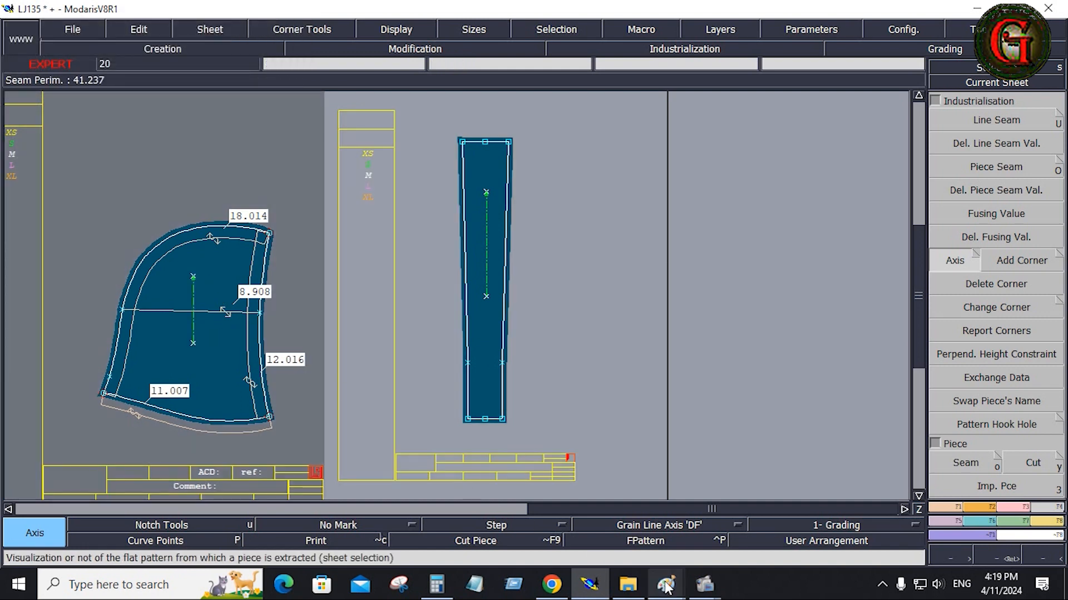
- Consult the hood measurement sketch in Paint and return to the pattern in Modaris
{"action": "mouse_move", "coordinate": [668, 589]}
{"action": "left_click", "coordinate": [581, 523]}
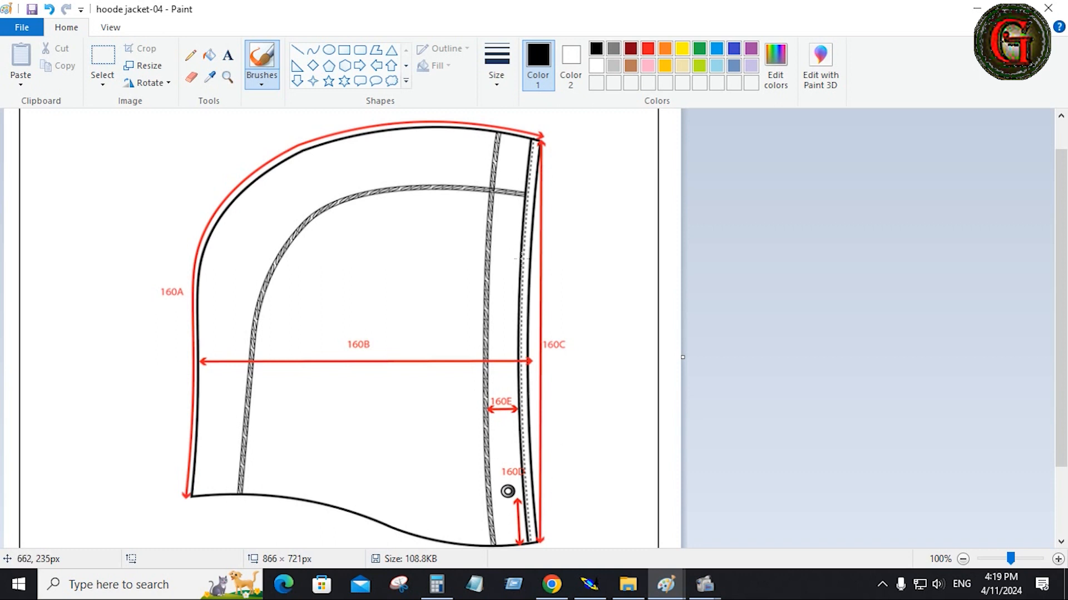
{"action": "left_click", "coordinate": [977, 8]}
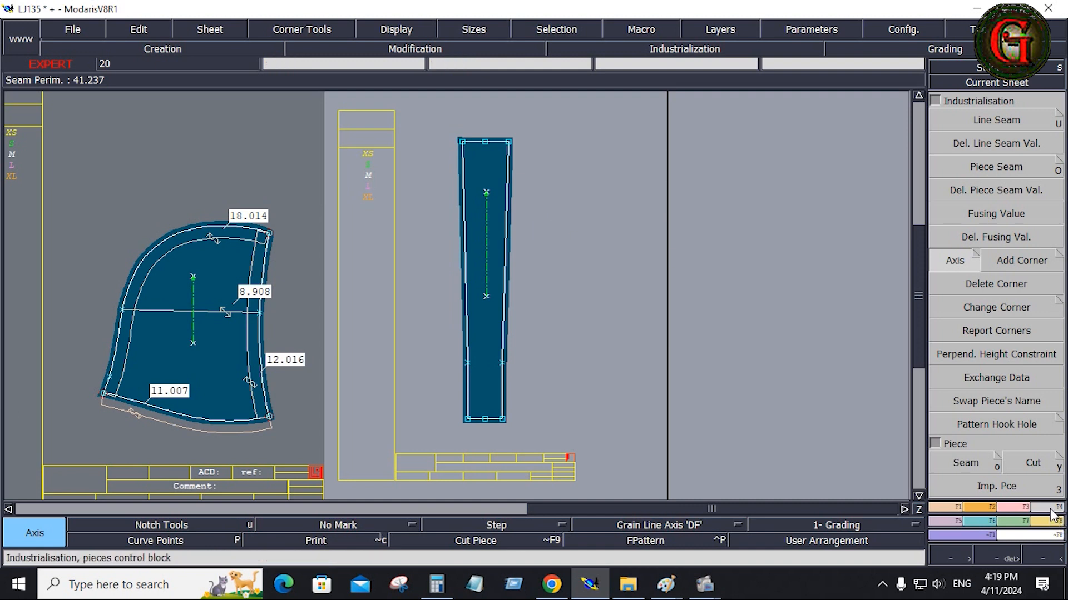
- Set the seam allowance on the strip's top edge to 0.000 and delete the seam value on the hood's front edge
{"action": "left_click", "coordinate": [996, 120]}
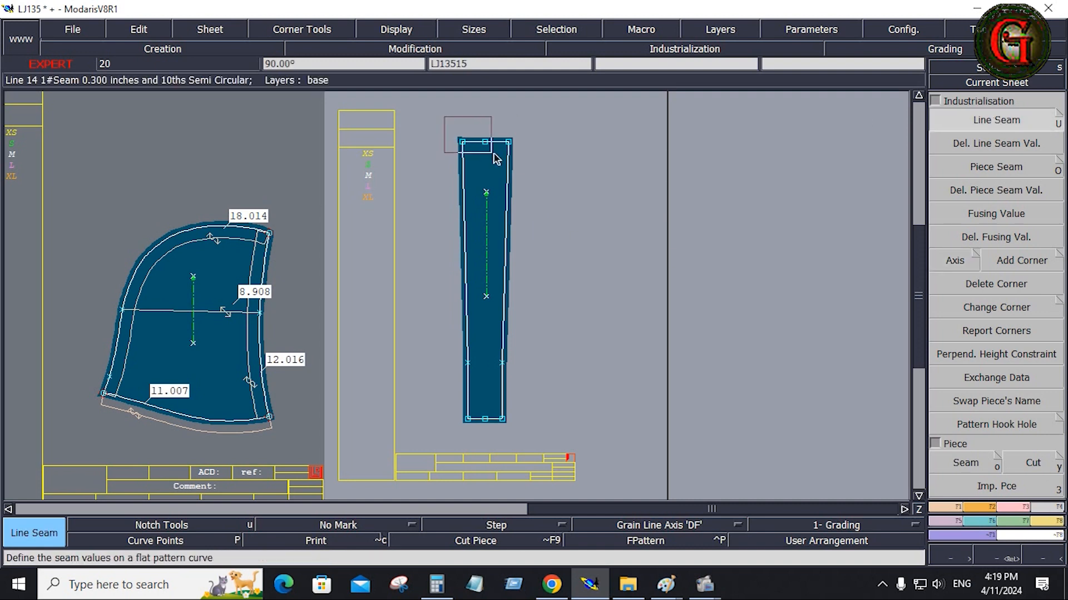
{"action": "left_click", "coordinate": [479, 135]}
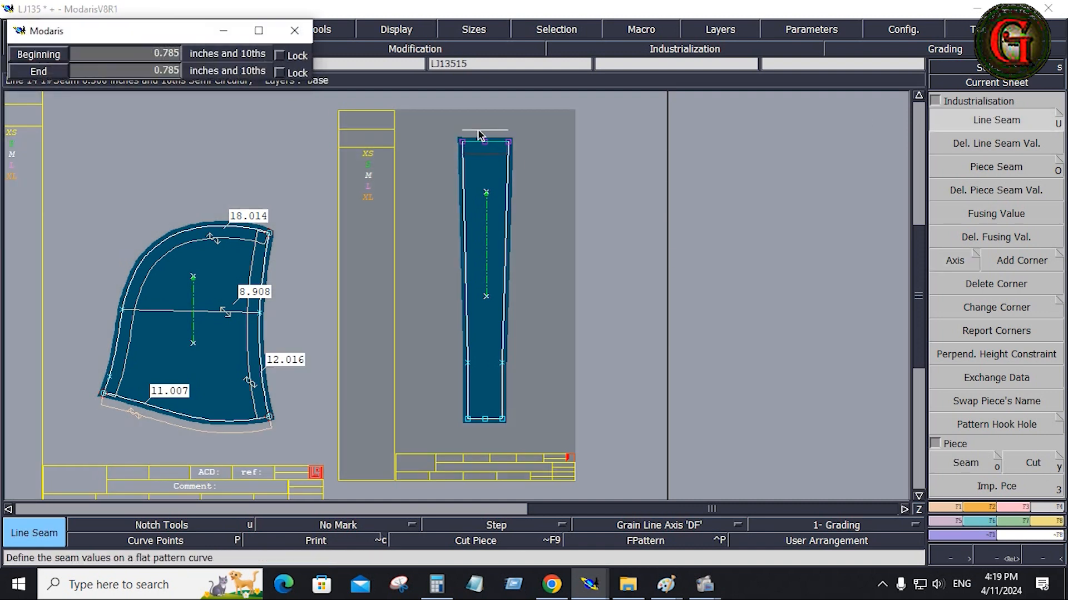
{"action": "type", "text": "0.300"}
{"action": "key", "text": "Return"}
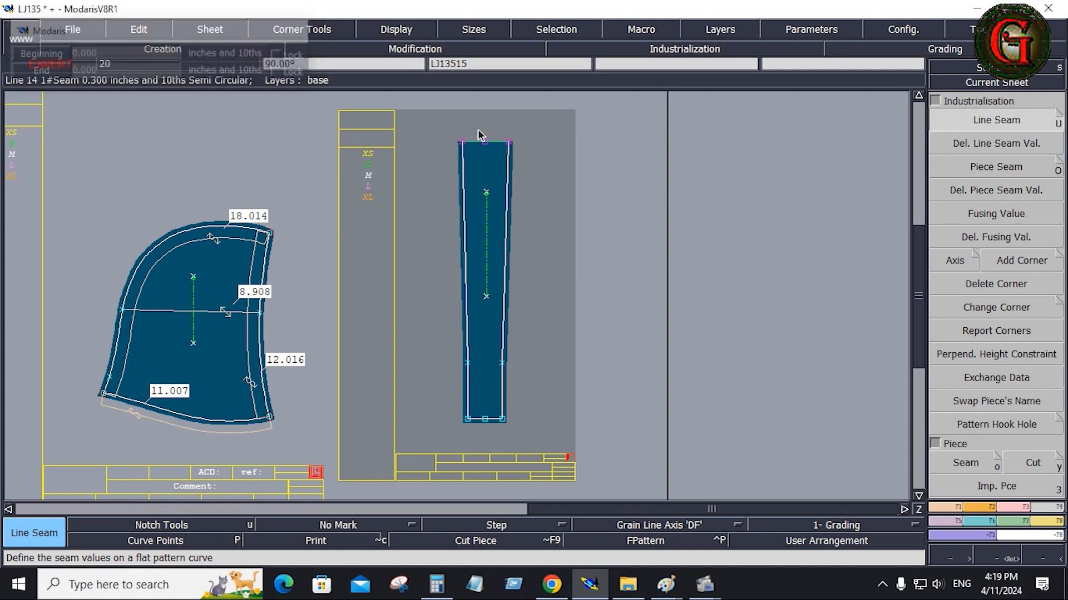
{"action": "left_click", "coordinate": [968, 148]}
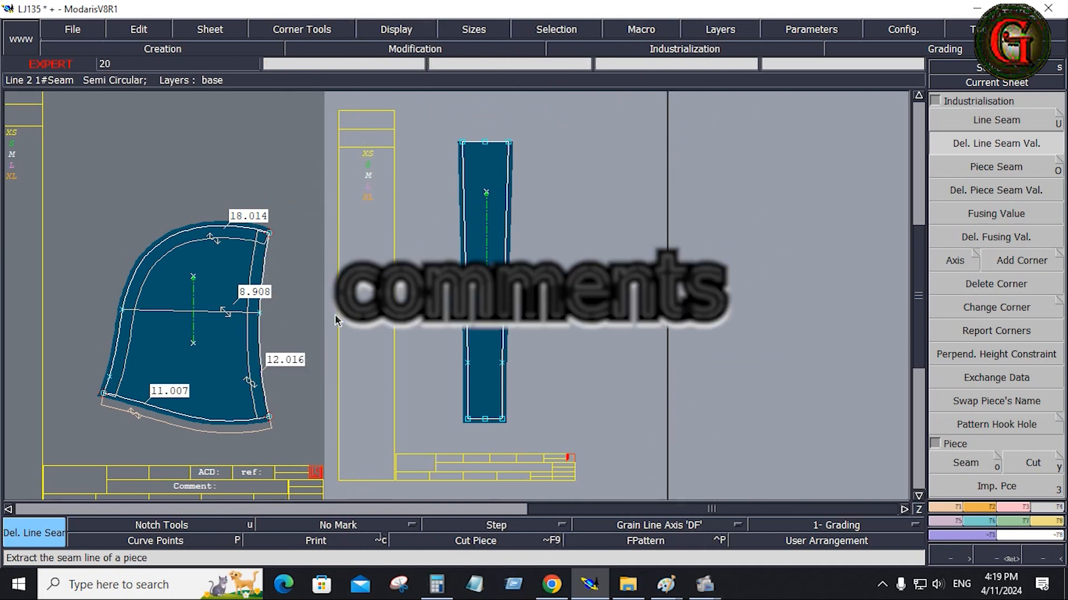
- Add notches at the midpoints of the strip's top and bottom ends, and rearrange all sheets on the desk
{"action": "left_click", "coordinate": [984, 512]}
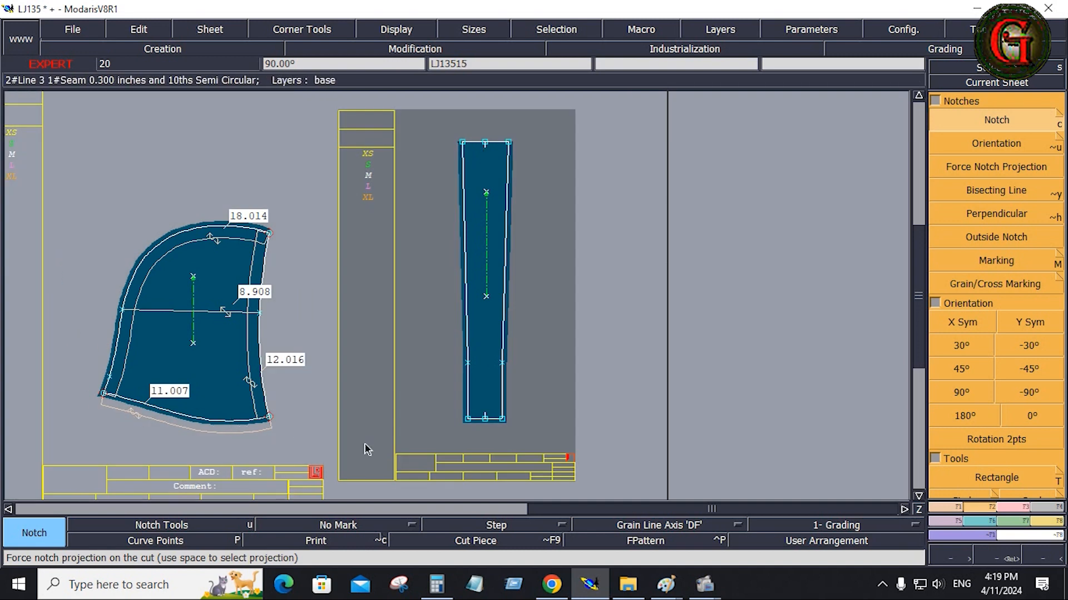
{"action": "key", "text": "j"}
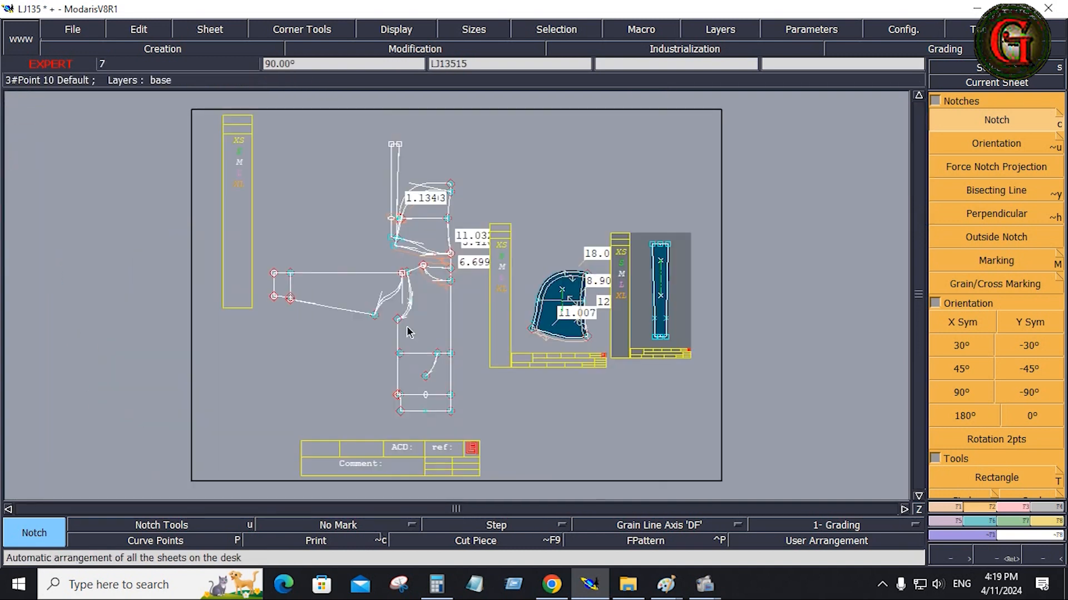
{"action": "left_click", "coordinate": [432, 307]}
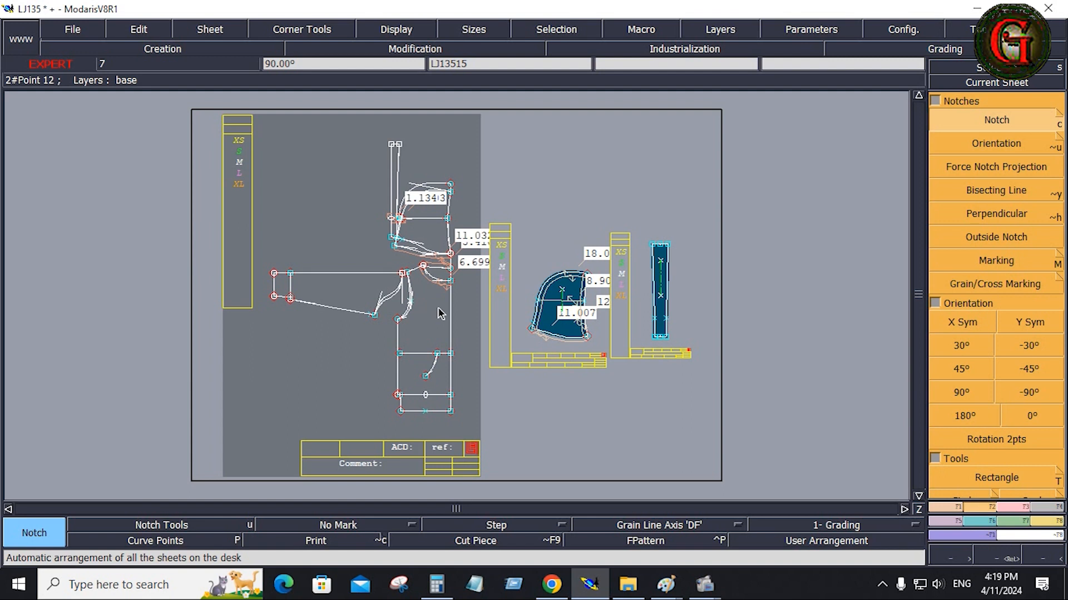
{"action": "key", "text": "s"}
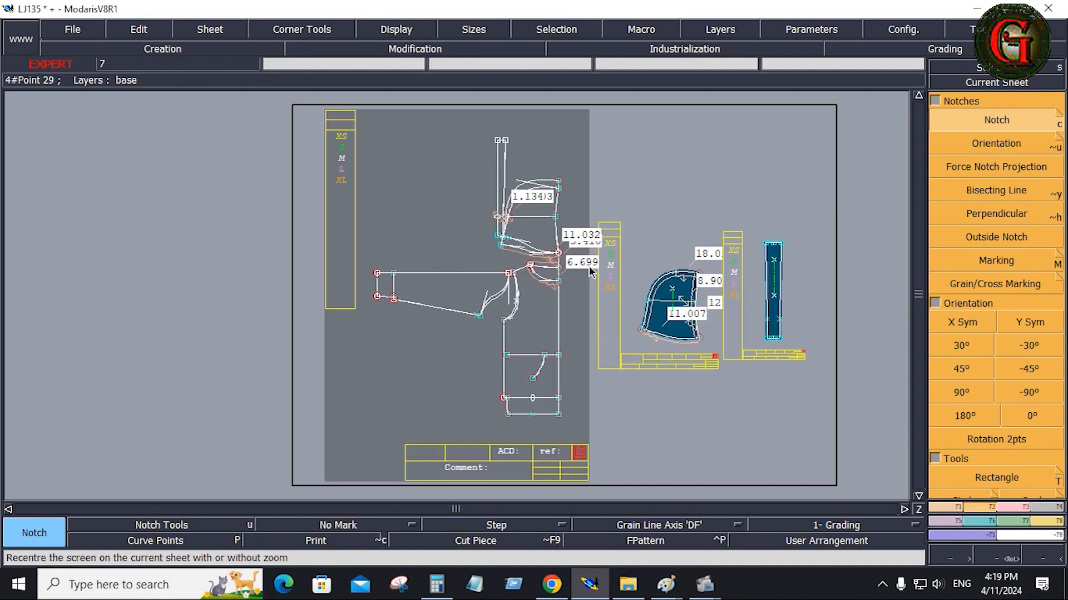
{"action": "key", "text": "j"}
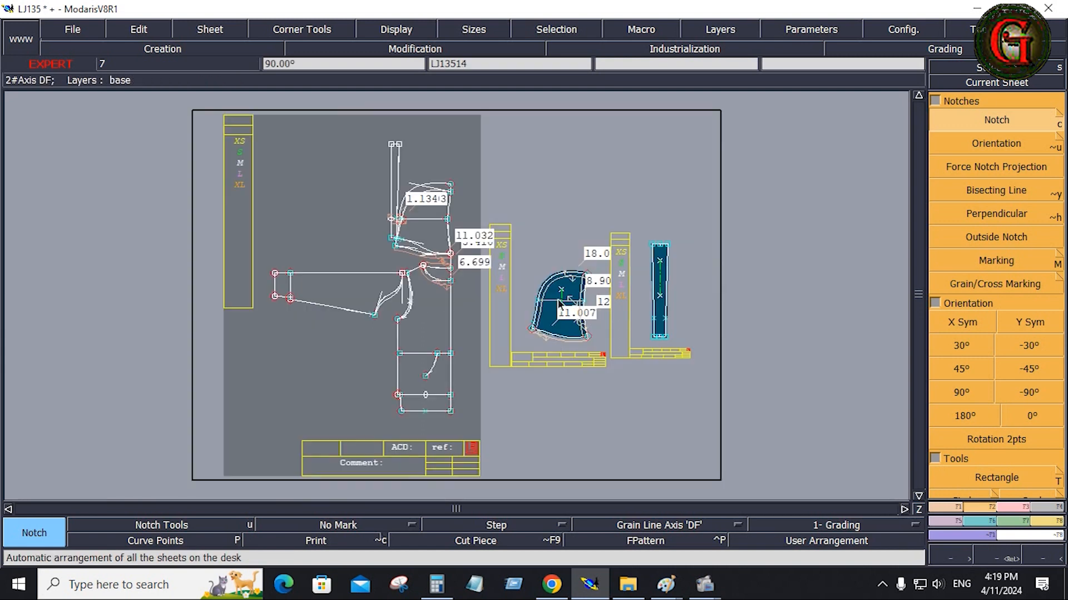
- Place a developed point 6.699 inches along the hood's neckline from the lower front corner and notch it
{"action": "key", "text": "i"}
{"action": "key", "text": "Home"}
{"action": "key", "text": "F1"}
{"action": "left_click", "coordinate": [1005, 149]}
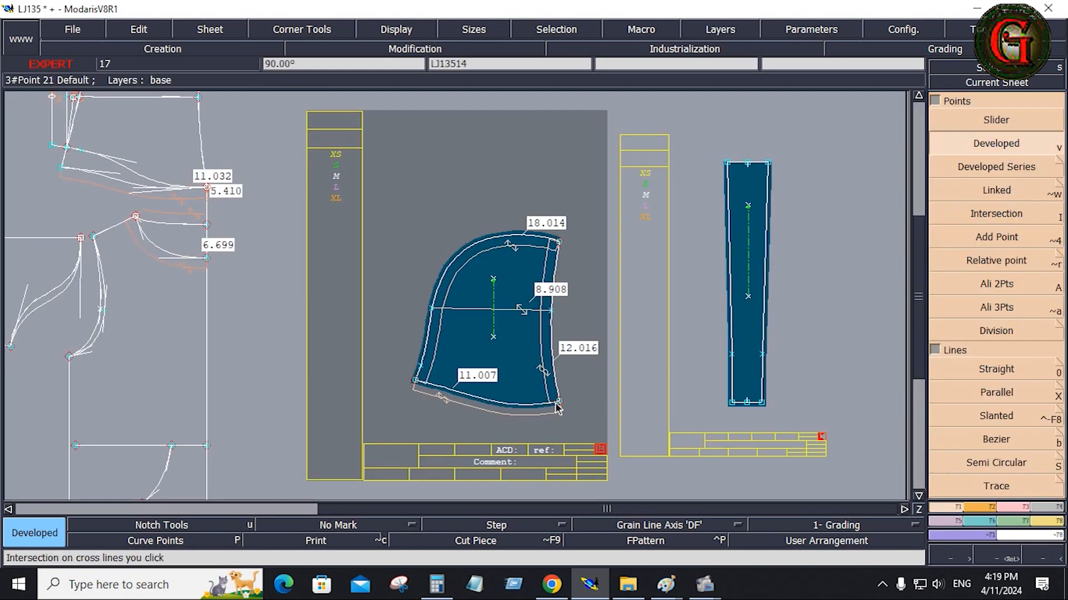
{"action": "left_click", "coordinate": [560, 407]}
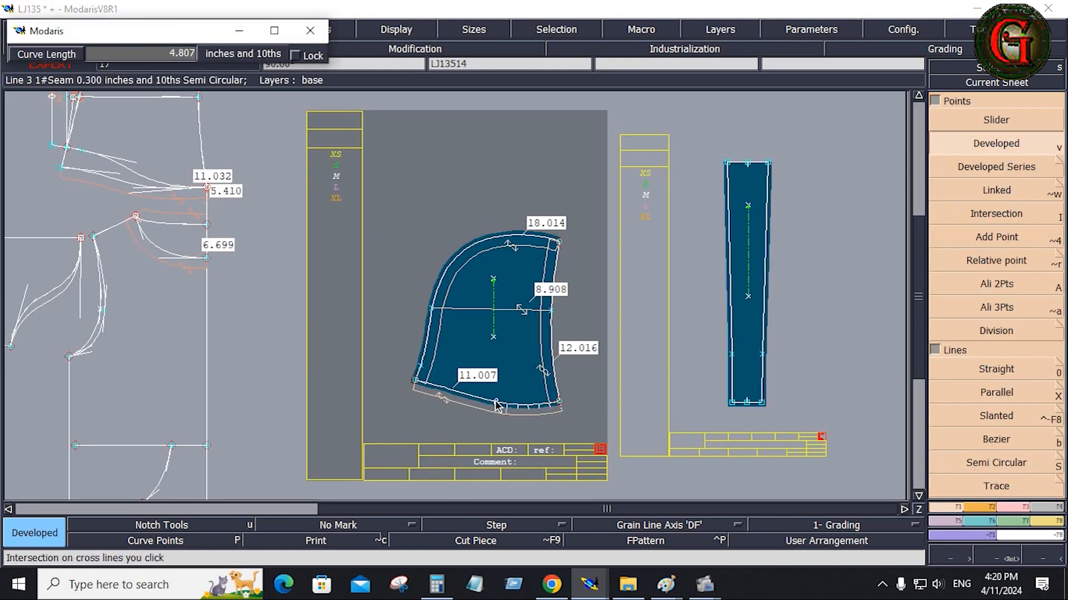
{"action": "type", "text": "6.699"}
{"action": "key", "text": "Return"}
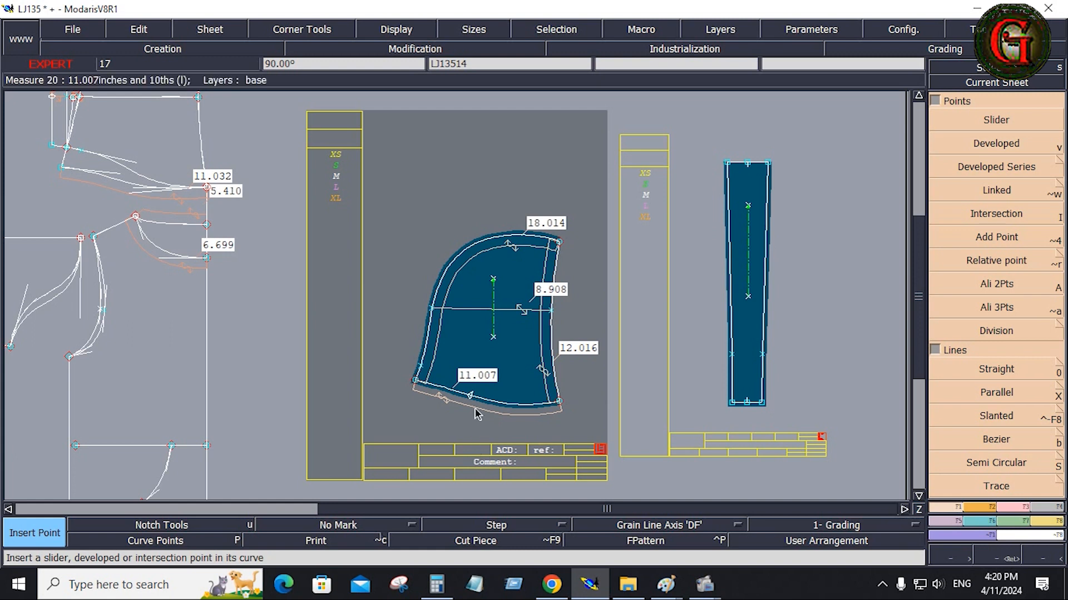
{"action": "left_click", "coordinate": [979, 508]}
{"action": "left_click", "coordinate": [992, 121]}
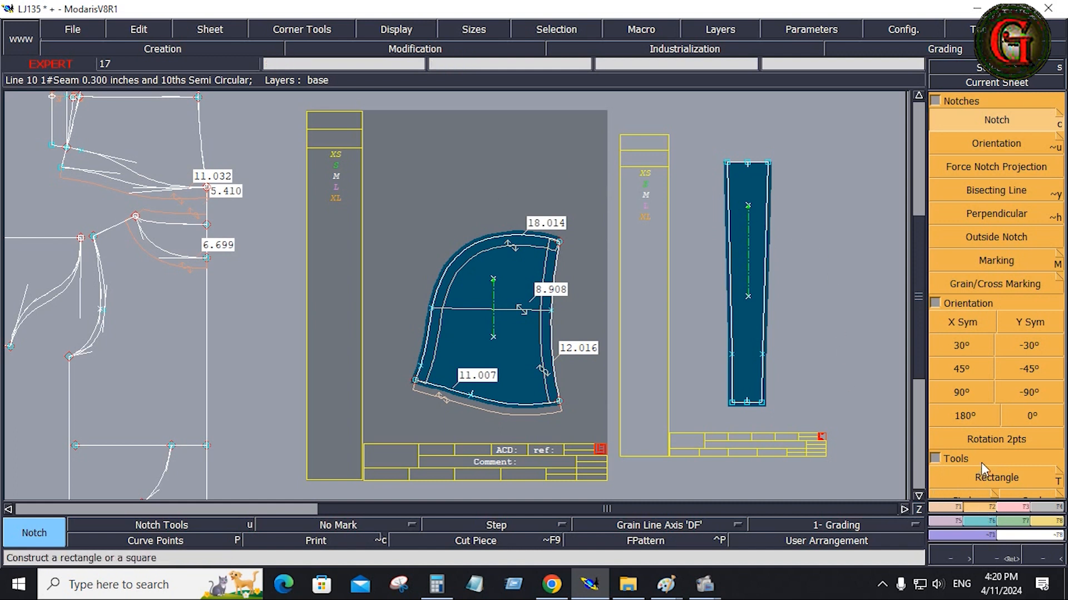
- Draw a rectangle 1.250 inches wide and -19.000 inches high on the hood sheet beside the hood's back edge
{"action": "left_click", "coordinate": [994, 474]}
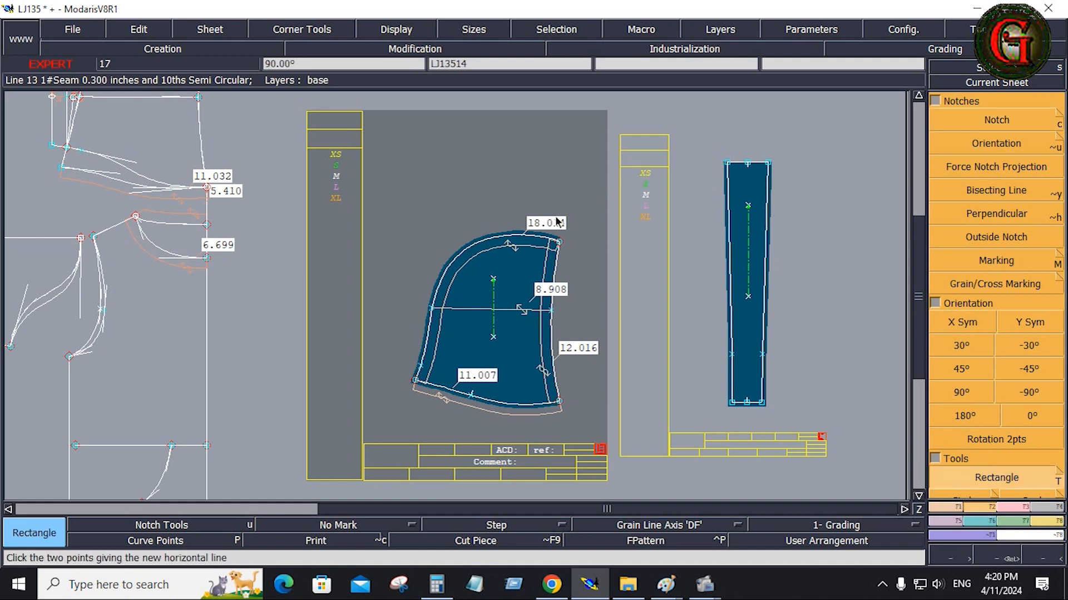
{"action": "left_click", "coordinate": [387, 143]}
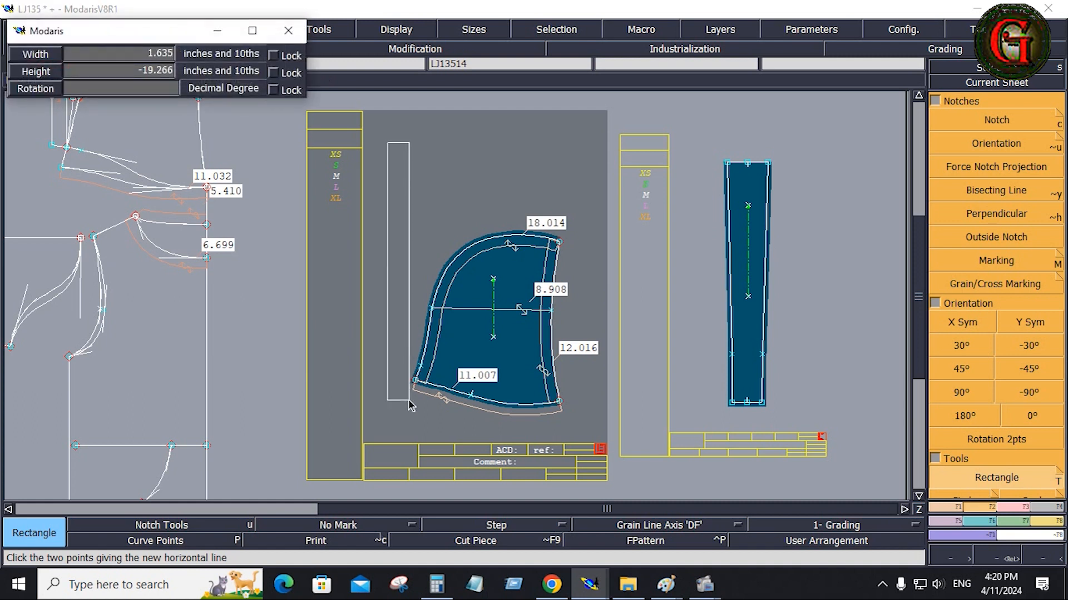
{"action": "key", "text": "Down"}
{"action": "key", "text": "Return"}
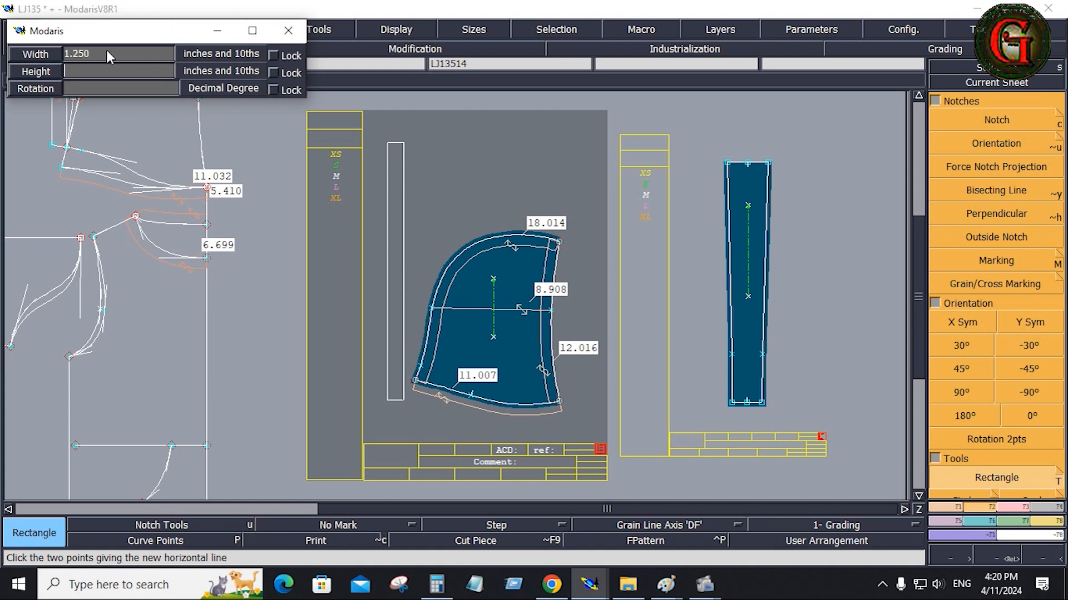
{"action": "type", "text": "19"}
{"action": "key", "text": "Return"}
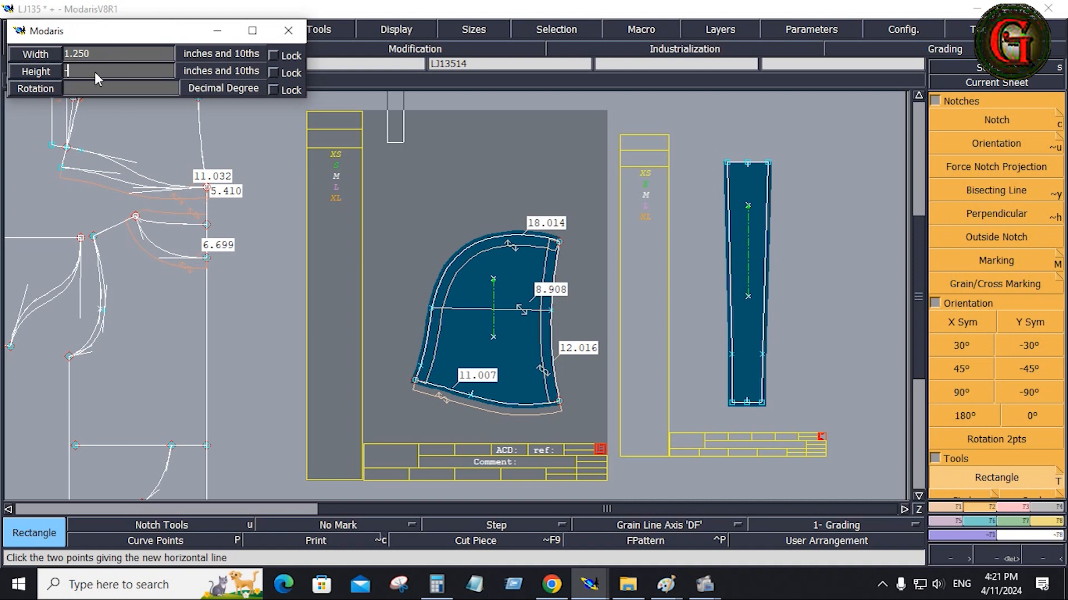
{"action": "key", "text": "Return"}
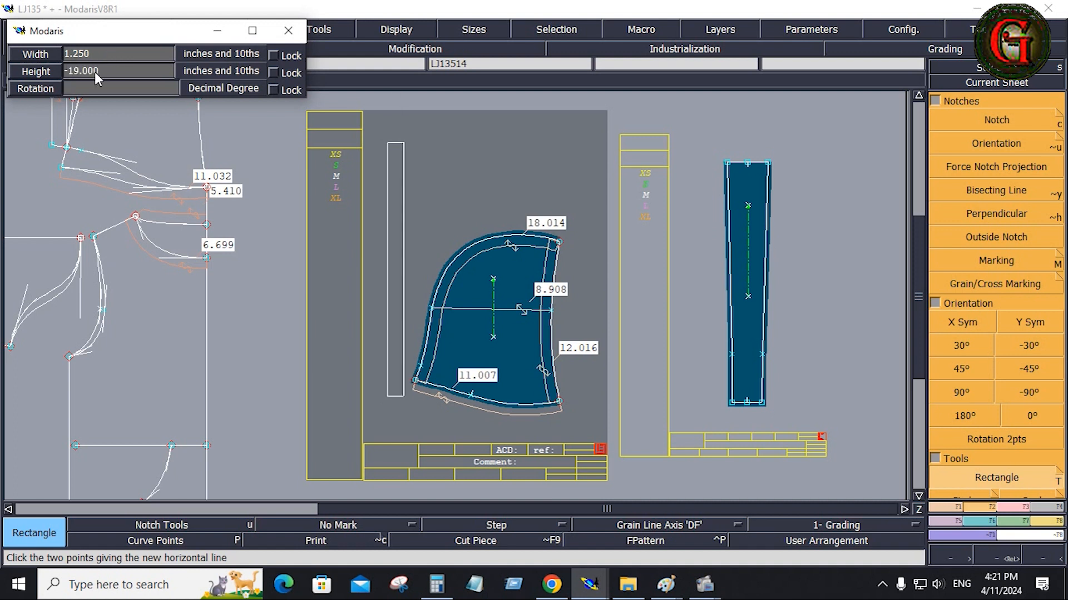
{"action": "left_click", "coordinate": [360, 322]}
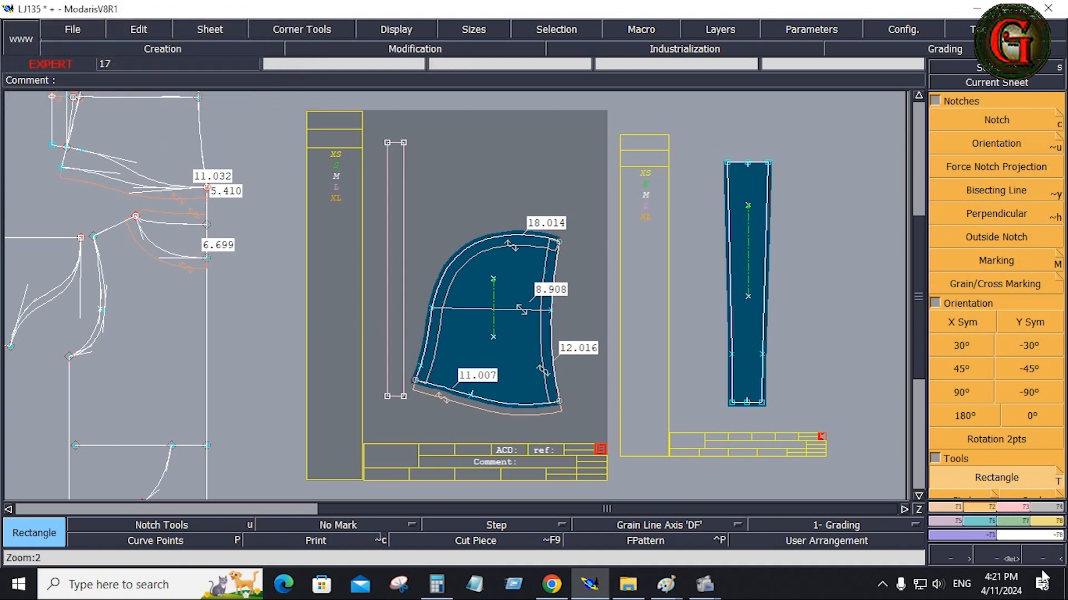
- Extract the narrow rectangle as a separate piece and rotate the tapered center strip's sheet by -90°
{"action": "left_click", "coordinate": [1047, 507]}
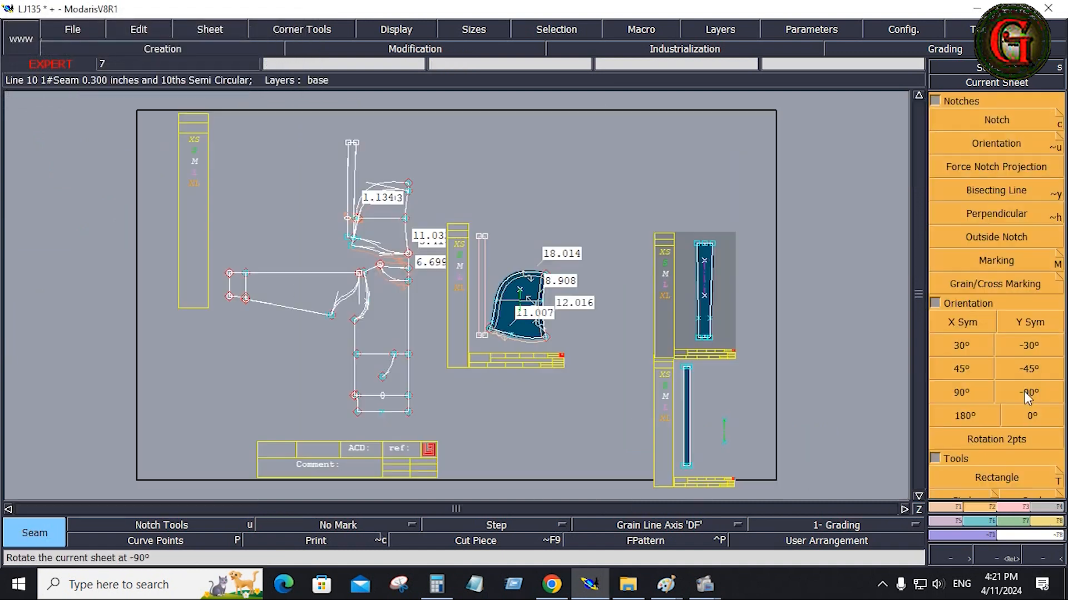
{"action": "left_click", "coordinate": [1026, 392]}
{"action": "key", "text": "i"}
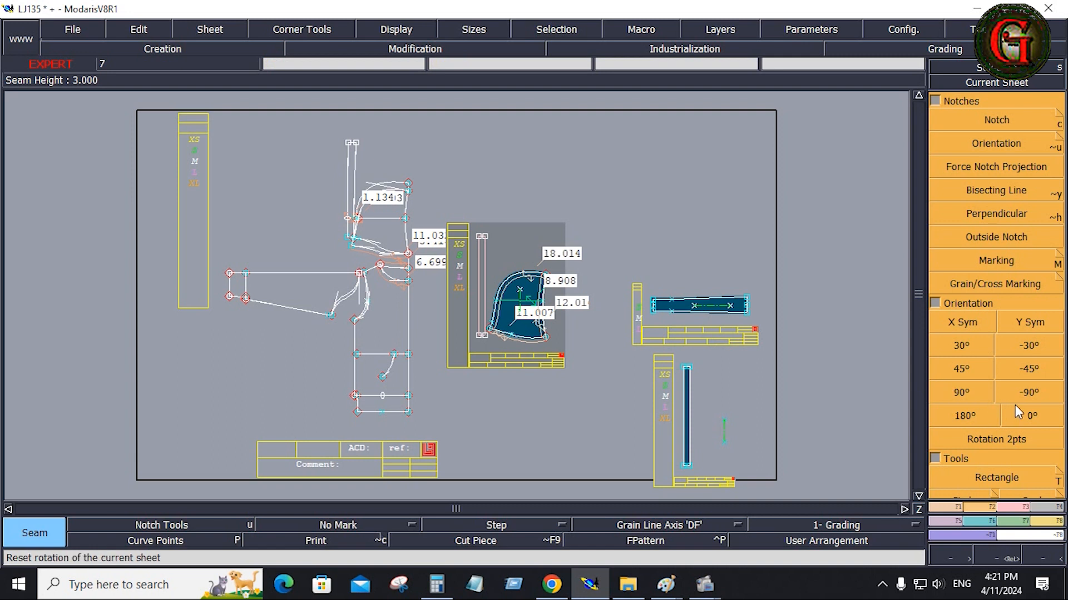
- Rotate the hood's sheet by -90° and rearrange the sheets on the desk
{"action": "left_click", "coordinate": [1025, 392]}
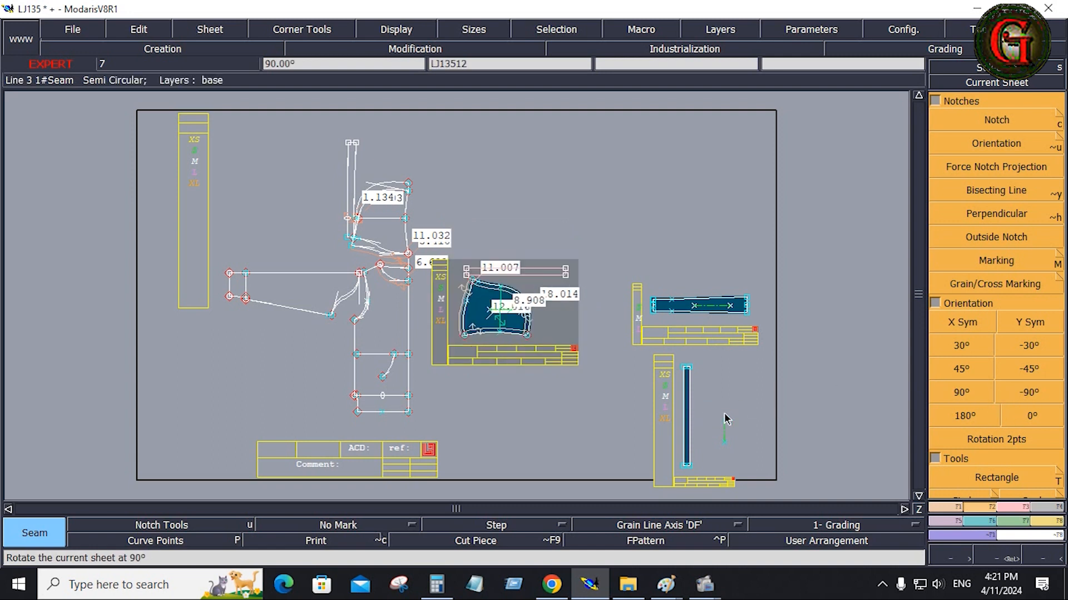
{"action": "key", "text": "7"}
- Place a horizontal 'DF' grain line across the middle of the narrow rectangular strip
{"action": "key", "text": "i"}
{"action": "key", "text": "Home"}
{"action": "key", "text": "a"}
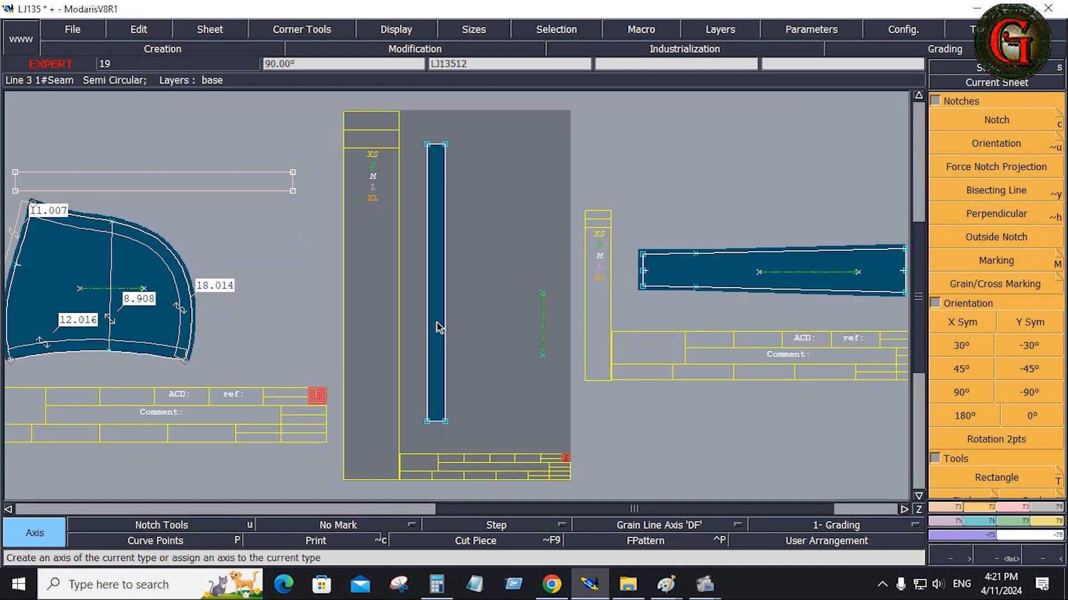
{"action": "left_click", "coordinate": [412, 287]}
{"action": "left_click", "coordinate": [464, 294]}
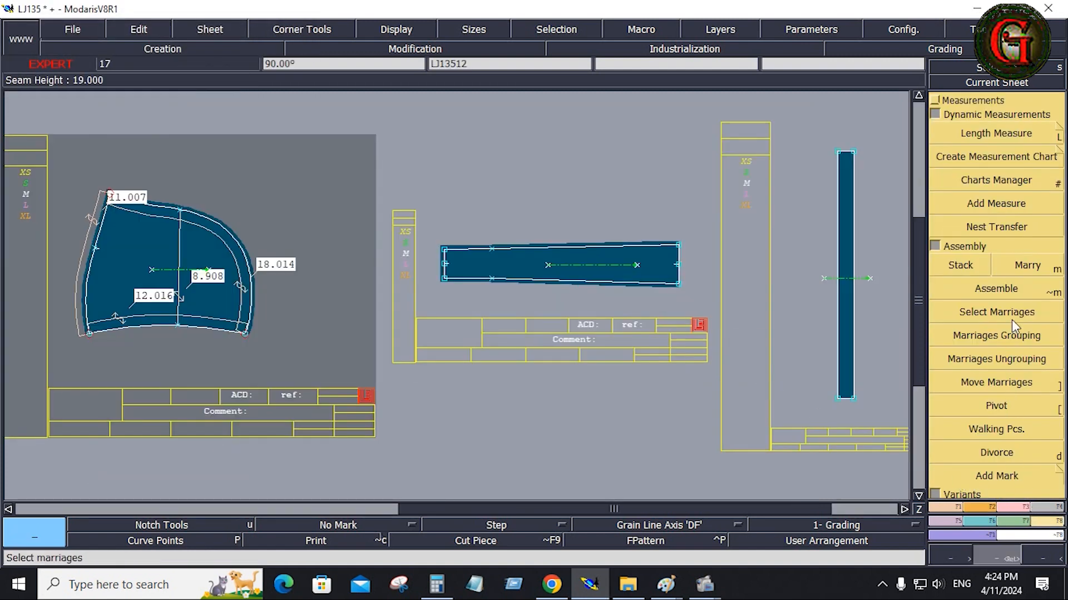
- Marry the tapered center strip's lower-left corner to the hood's upper-left corner
{"action": "left_click", "coordinate": [1024, 267]}
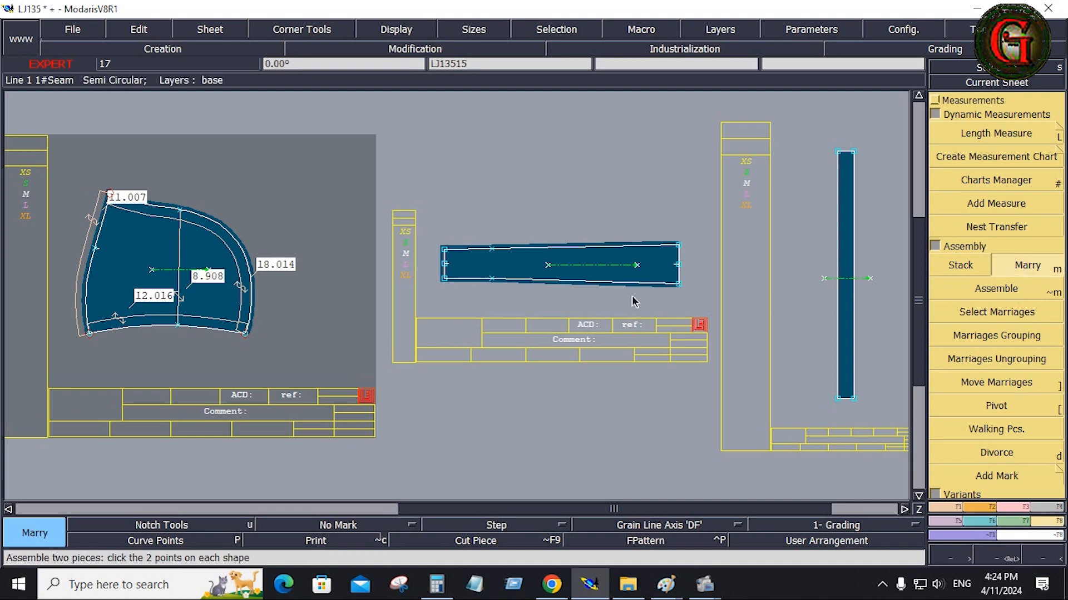
{"action": "left_click", "coordinate": [444, 279]}
{"action": "left_click", "coordinate": [113, 202]}
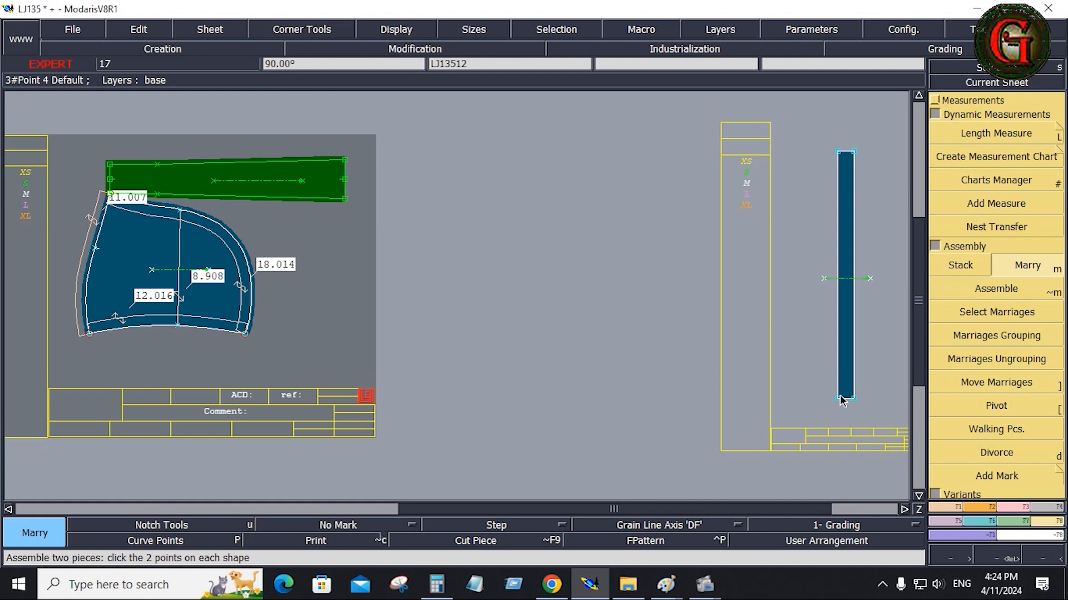
- Marry the narrow strip's lower-left corner to the hood's lower-left corner and pivot the strip along the hood's lower edge
{"action": "left_click", "coordinate": [841, 400]}
{"action": "left_click", "coordinate": [89, 334]}
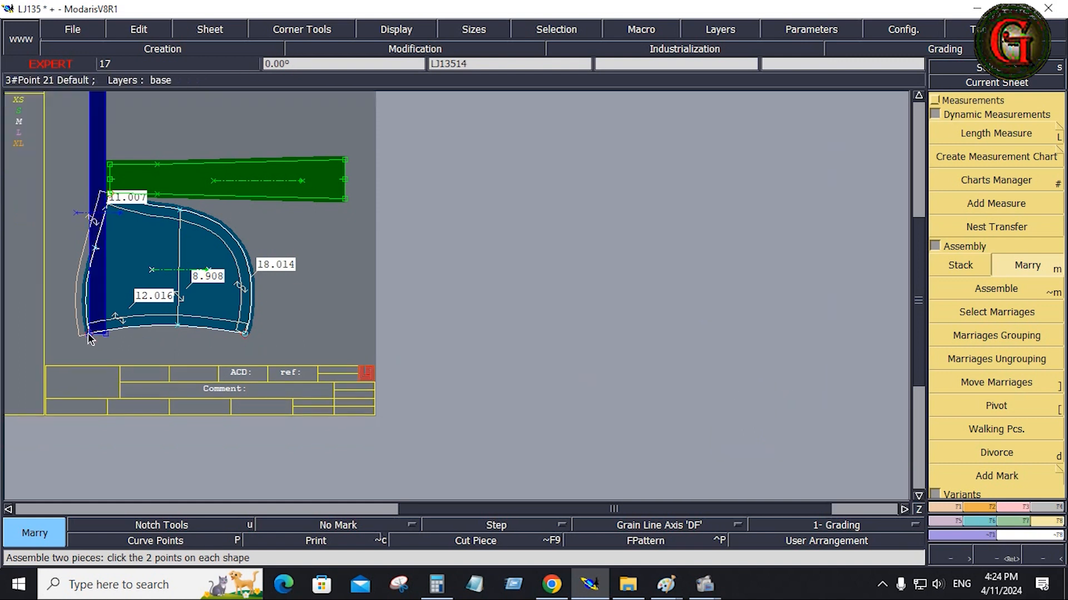
{"action": "left_click", "coordinate": [973, 405]}
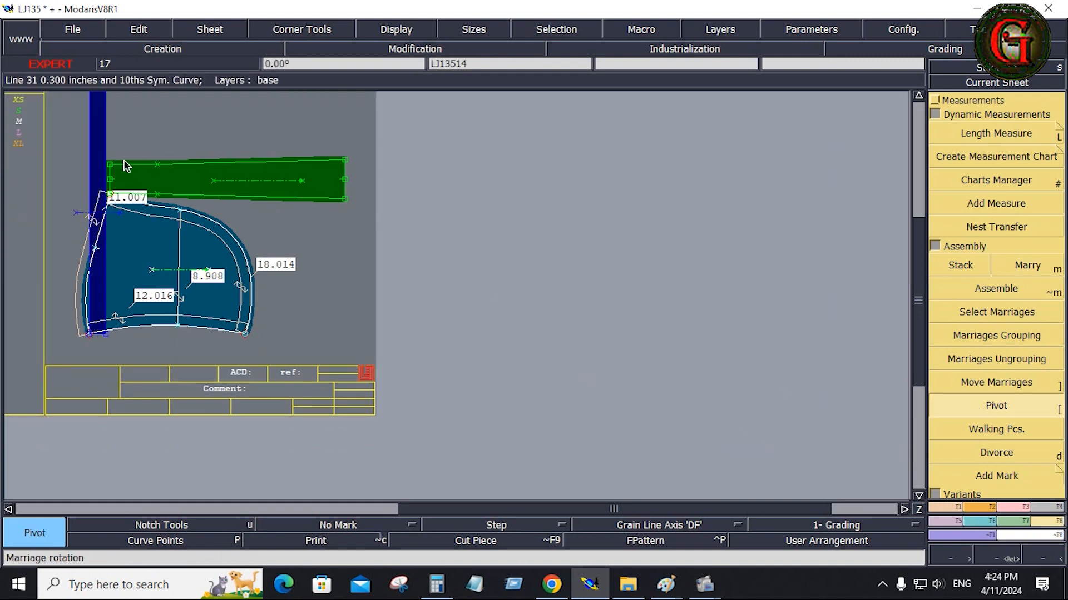
{"action": "left_click", "coordinate": [91, 117]}
{"action": "left_click", "coordinate": [152, 339]}
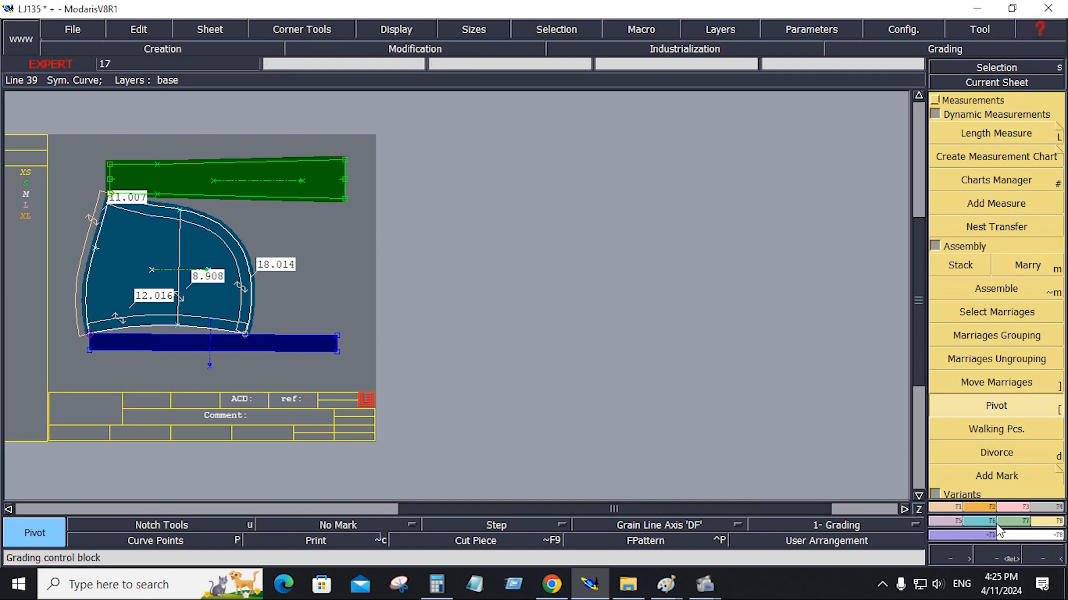
- Lengthen the narrow strip by moving its top end 0 inches in X and 11 inches in Y
{"action": "left_click", "coordinate": [996, 145]}
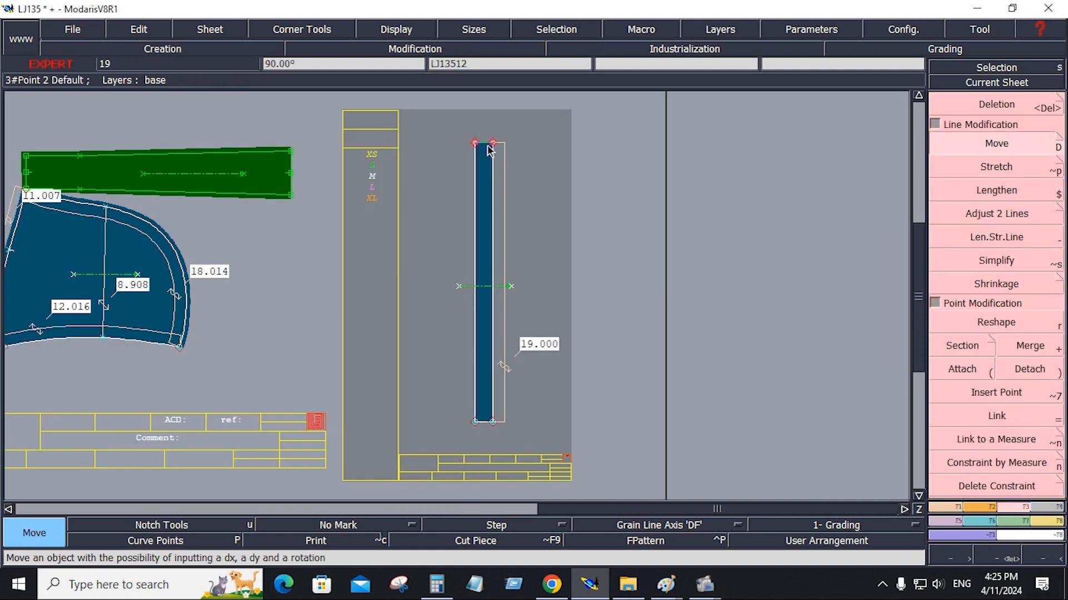
{"action": "left_click", "coordinate": [485, 143]}
{"action": "type", "text": "-0.625"}
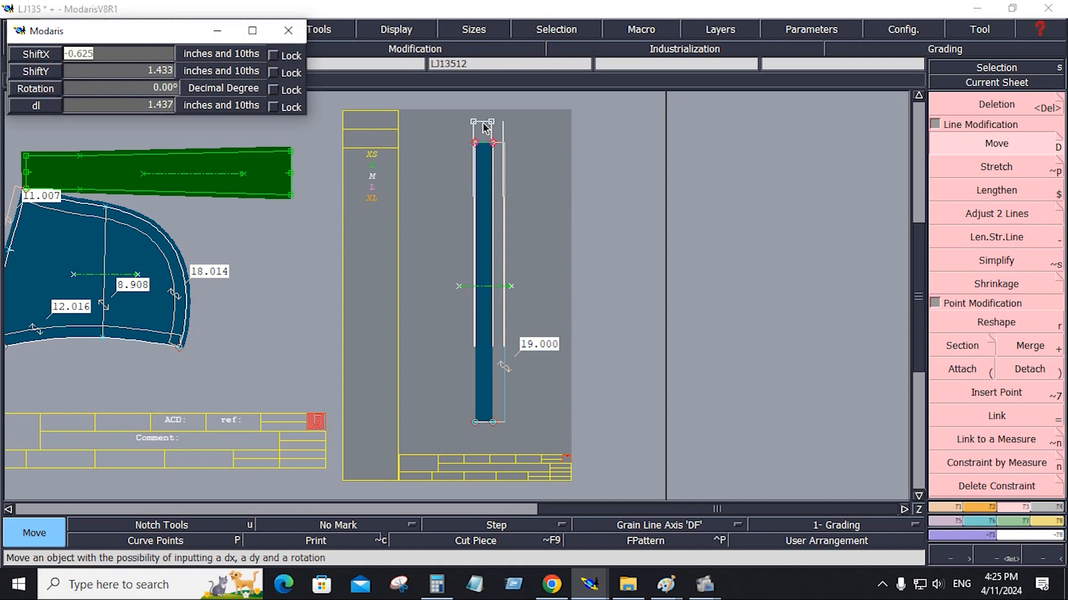
{"action": "type", "text": "0"}
{"action": "key", "text": "Return"}
{"action": "type", "text": "11"}
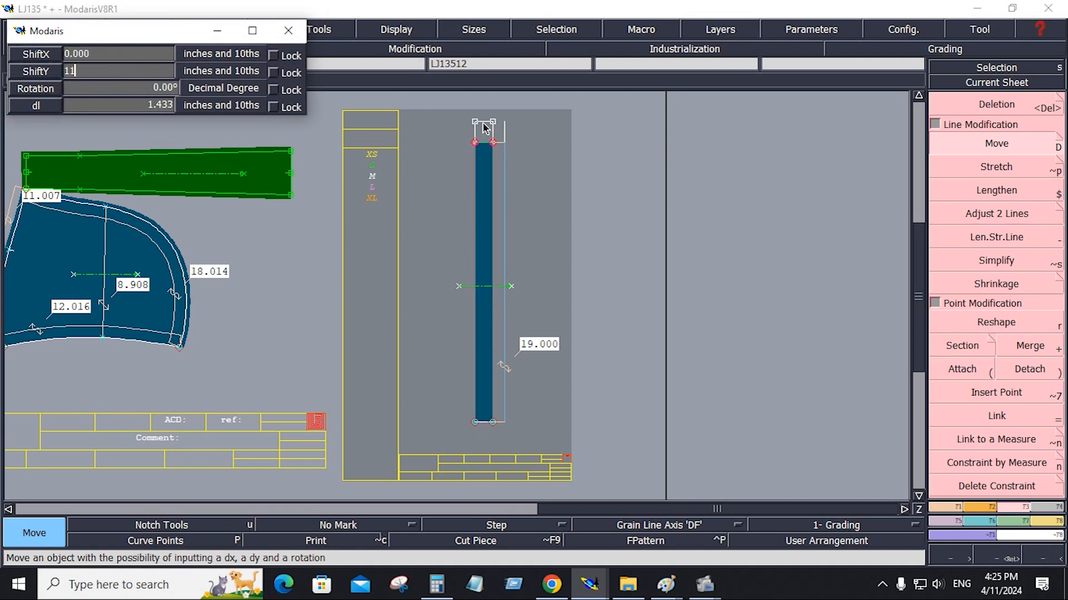
{"action": "key", "text": "Return"}
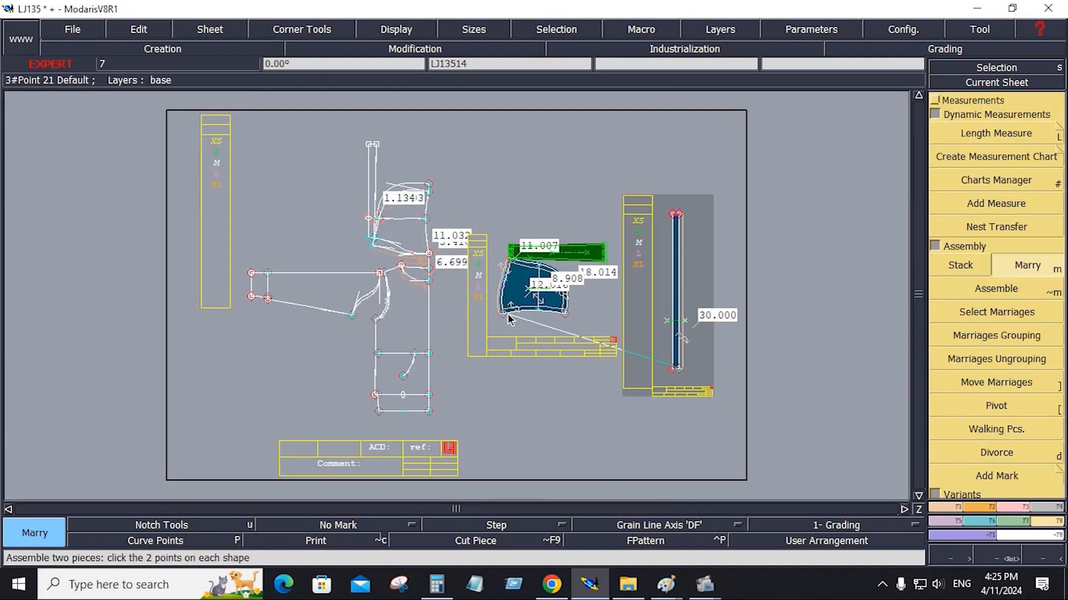
- Marry the lengthened narrow strip to the hood's lower-left corner and pivot it to lie horizontally along the hood's lower edge
{"action": "left_click", "coordinate": [506, 315]}
{"action": "left_click", "coordinate": [988, 410]}
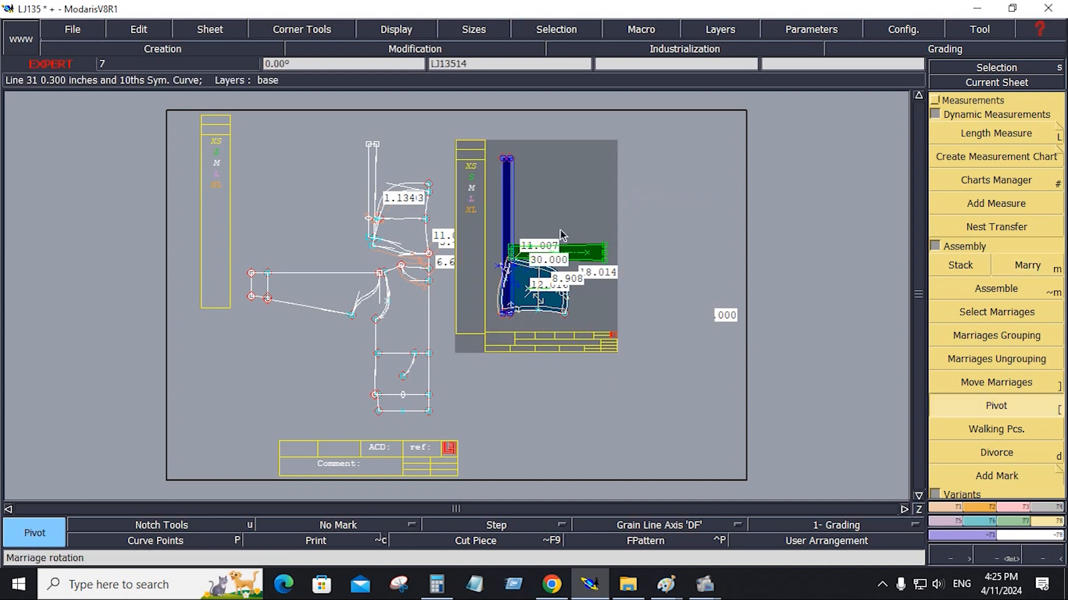
{"action": "left_click", "coordinate": [514, 179]}
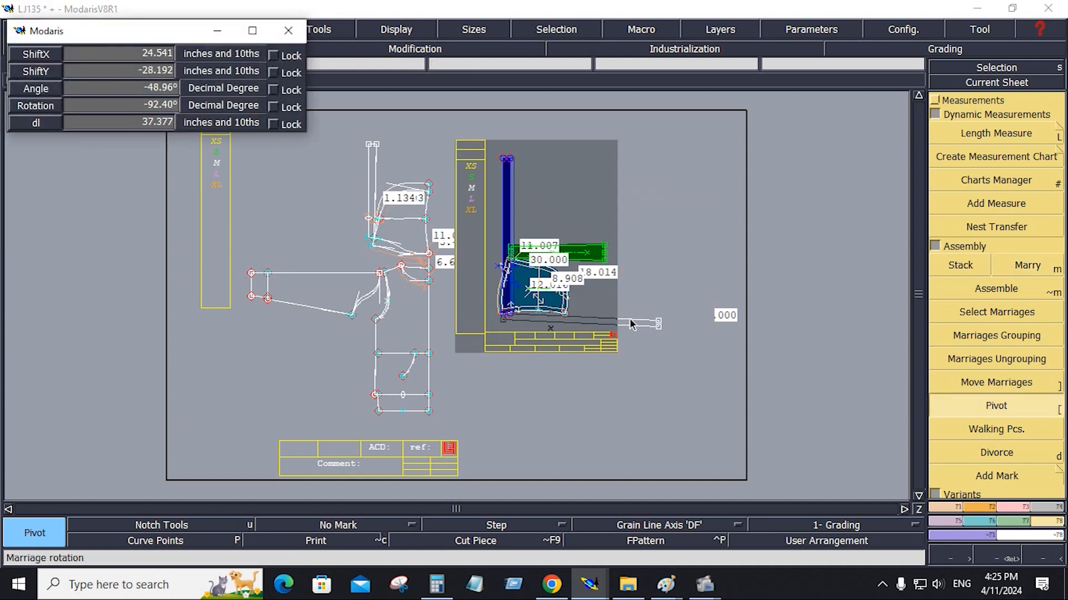
{"action": "left_click", "coordinate": [629, 318]}
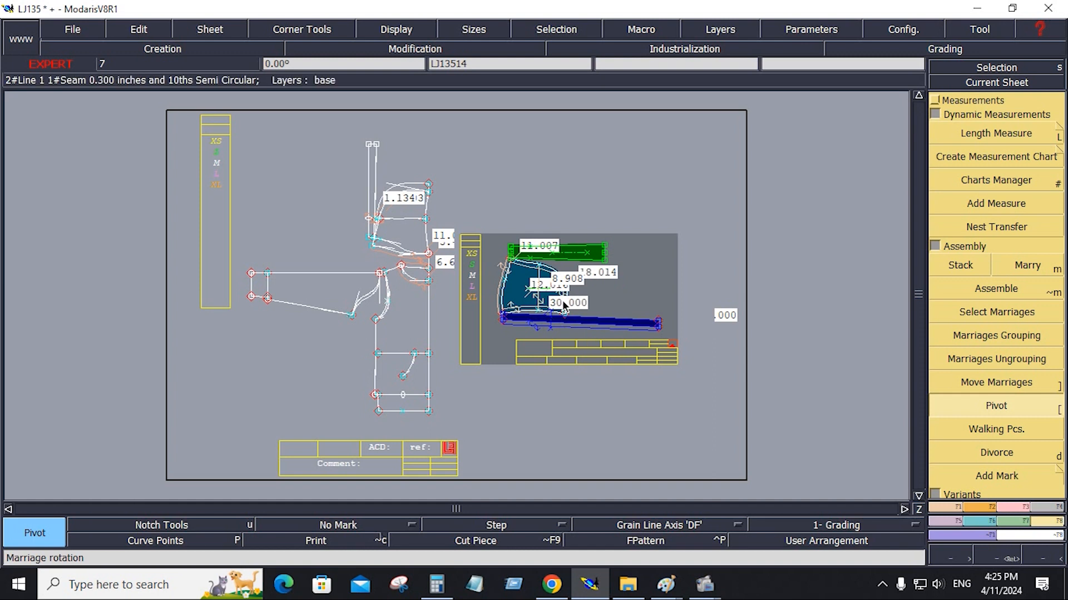
{"action": "key", "text": "Home"}
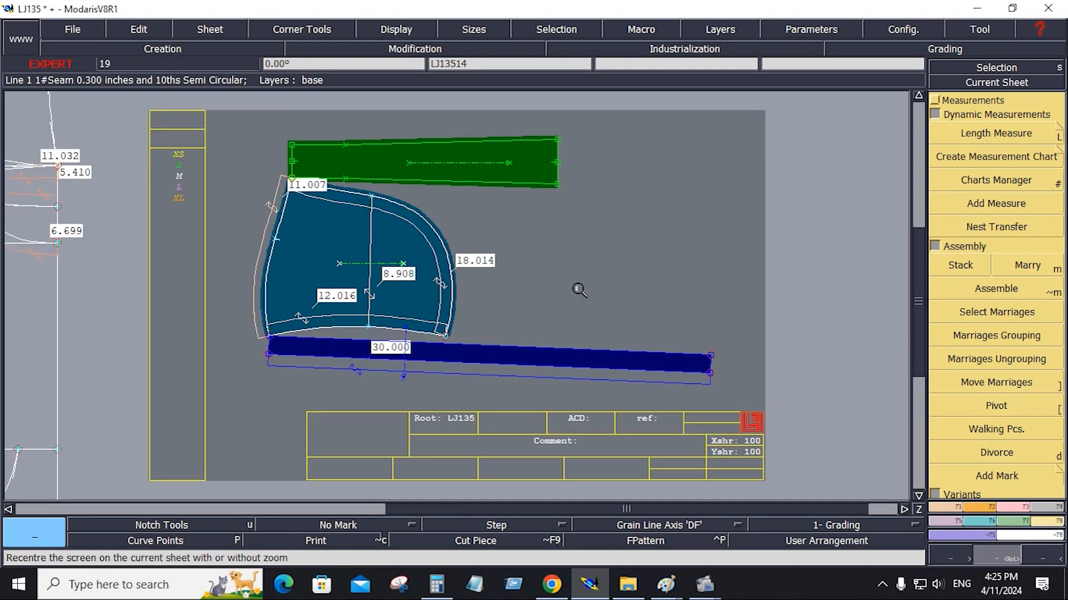
{"action": "left_click", "coordinate": [996, 406]}
- Save the LJ135 model over the existing file
{"action": "left_click", "coordinate": [76, 29]}
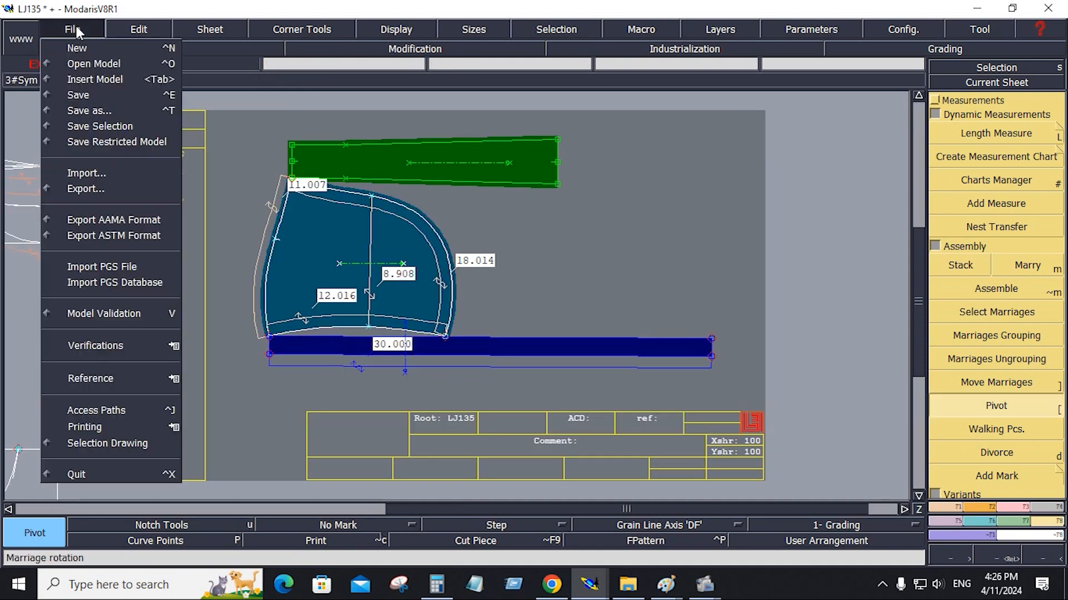
{"action": "left_click", "coordinate": [84, 95]}
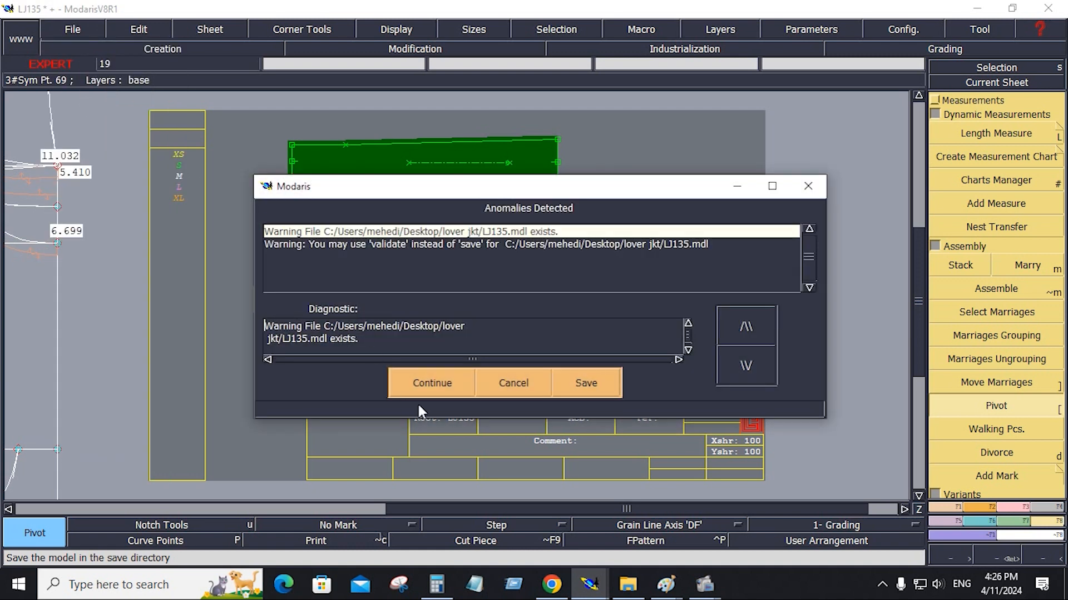
{"action": "left_click", "coordinate": [432, 383]}
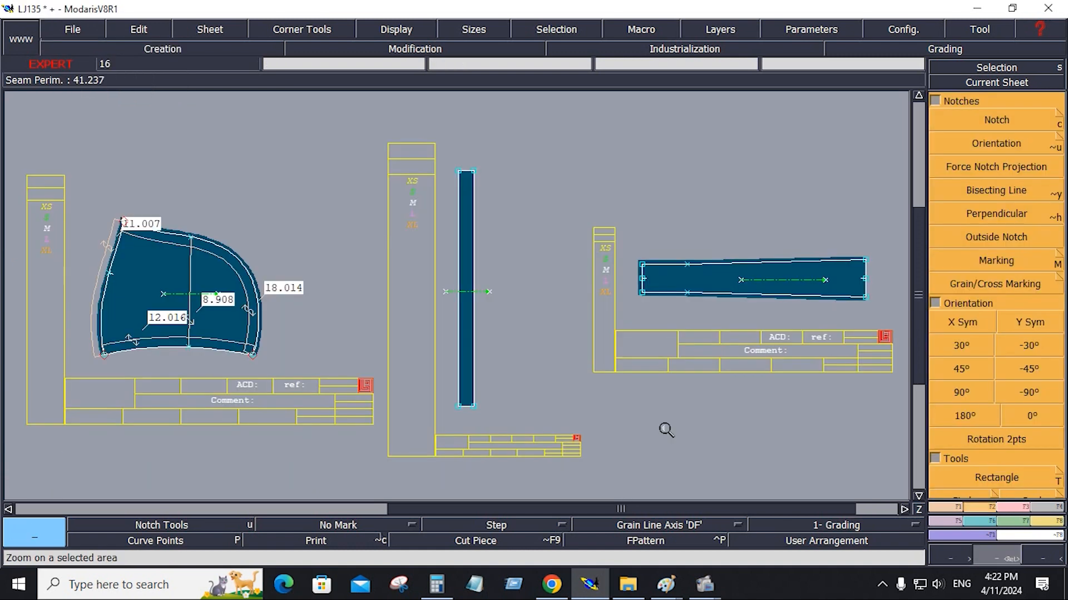